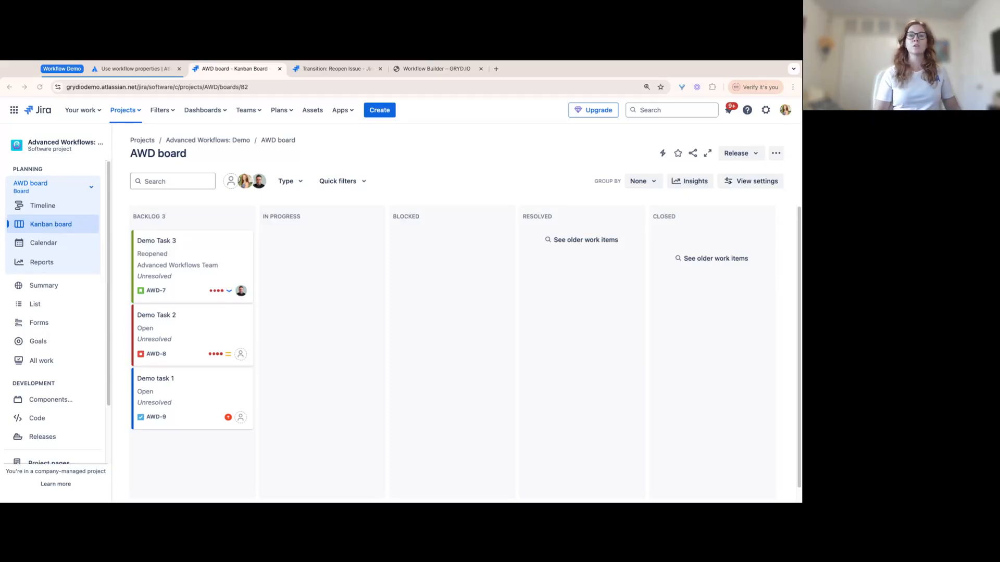
Open the AWD Workflow for editing from the project's workflow settings.
scroll(52, 416, "down", 3)
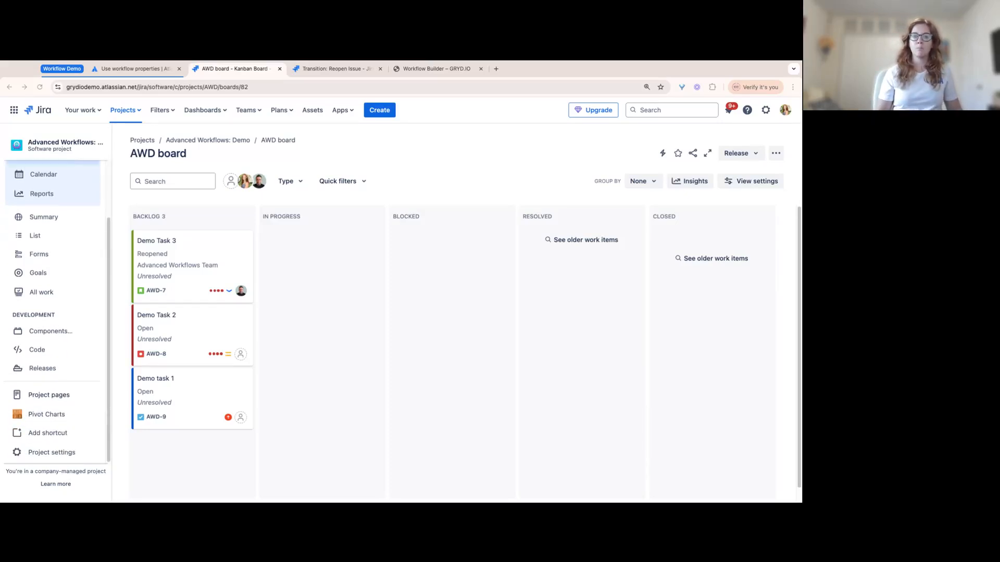
left_click(51, 451)
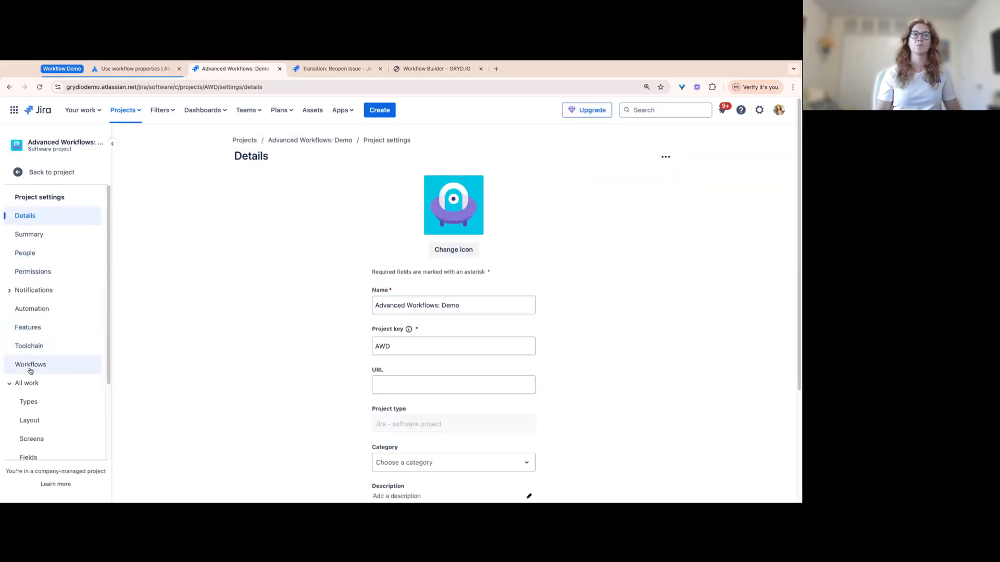
left_click(30, 365)
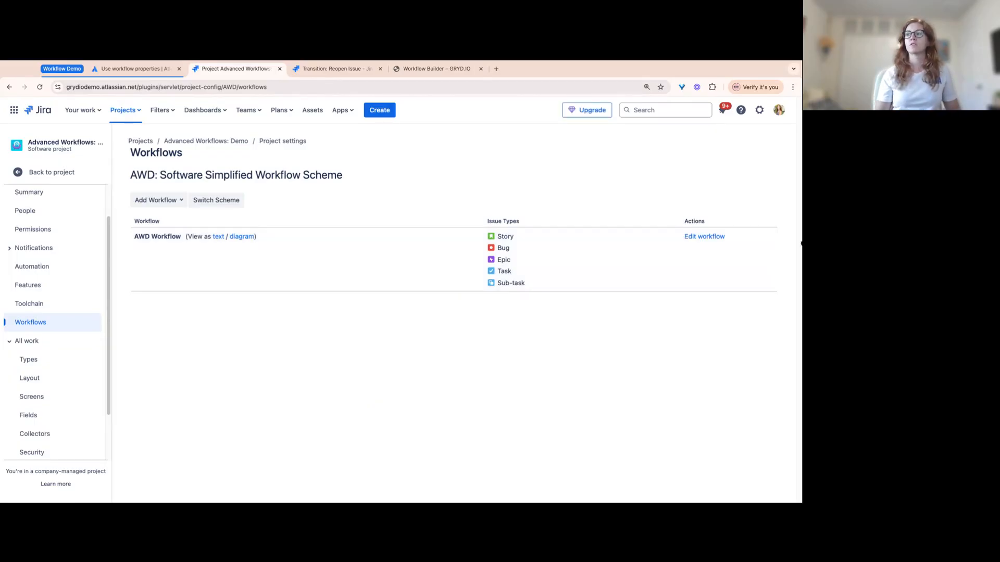
left_click(708, 237)
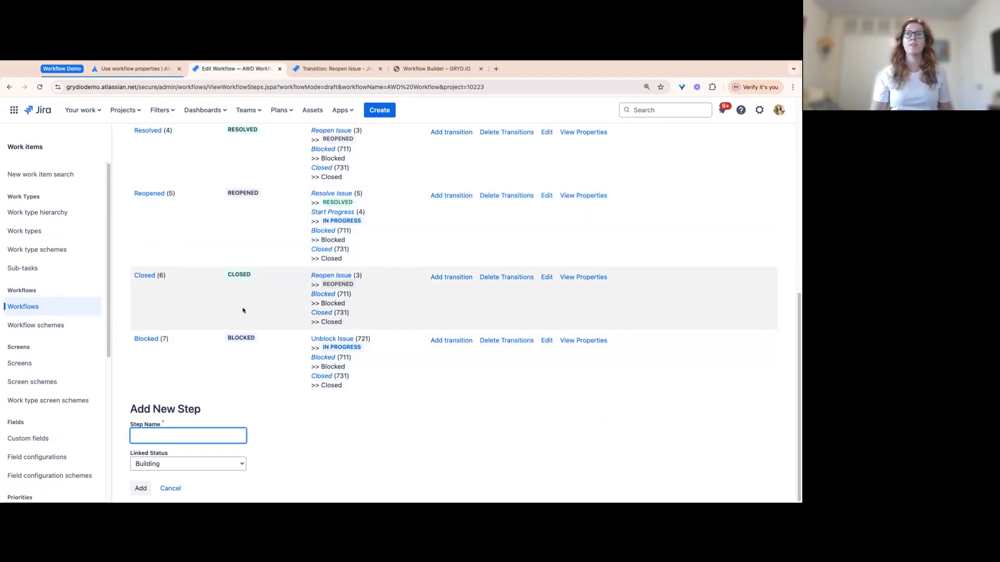
Show the AWD Workflow draft as a diagram in full screen and dismiss the zoom-level notice.
scroll(243, 309, "up", 3)
scroll(243, 309, "up", 1)
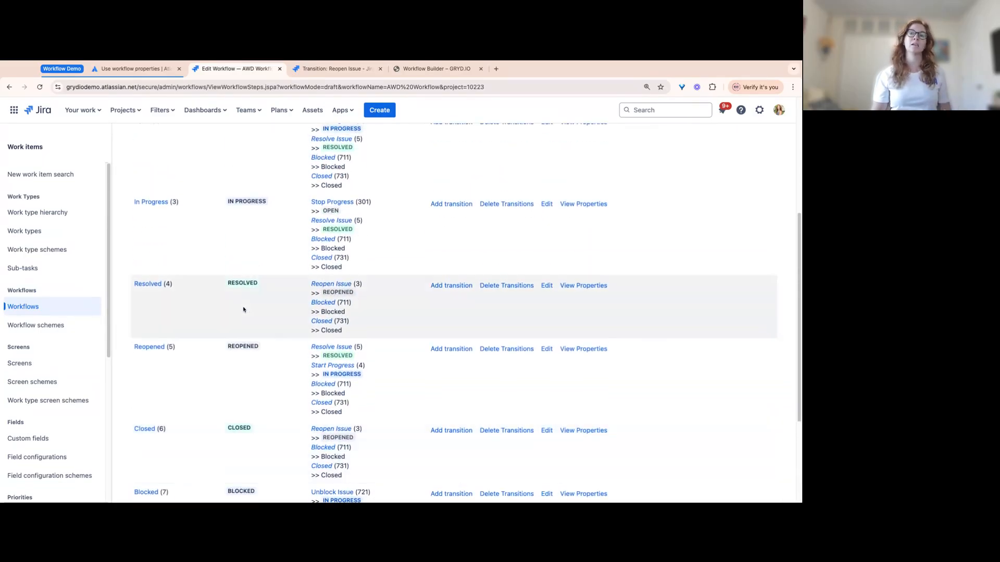
mouse_move(243, 311)
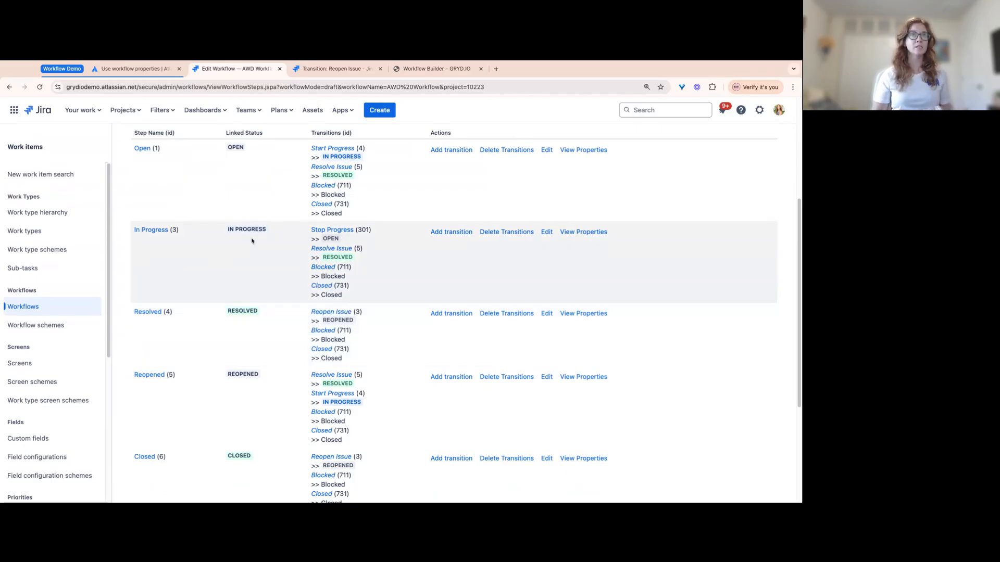
scroll(238, 252, "up", 4)
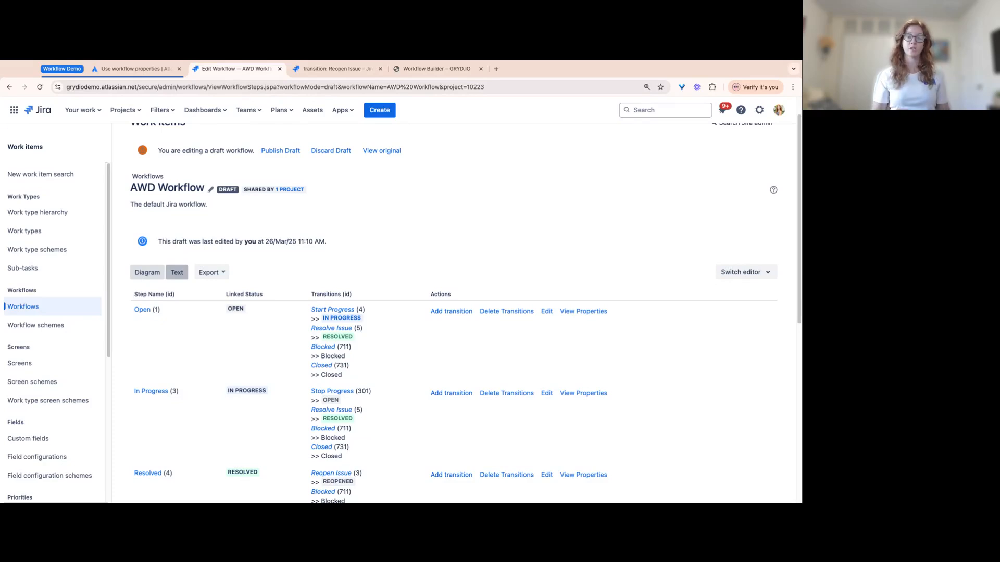
left_click(148, 272)
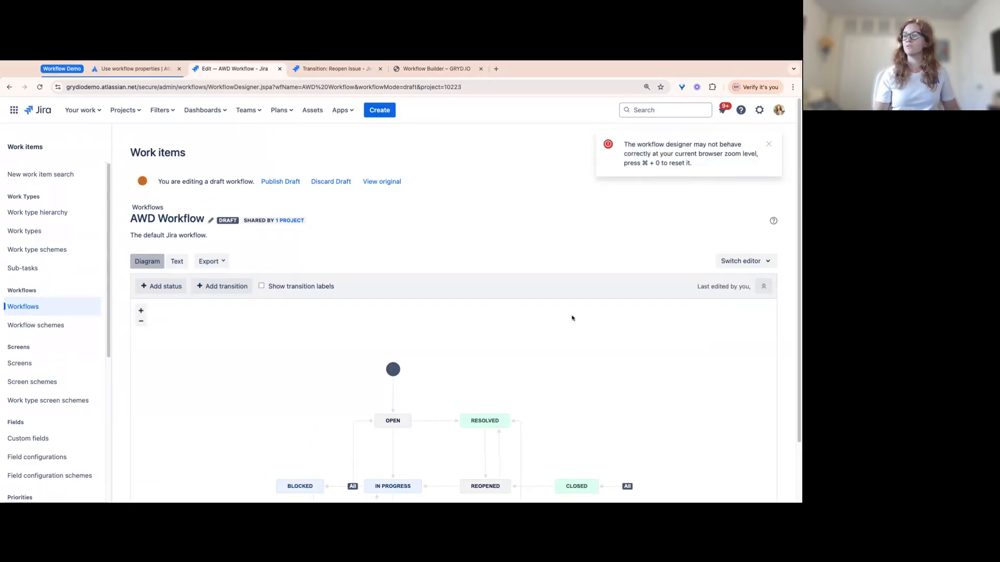
scroll(571, 317, "down", 1)
left_click(761, 280)
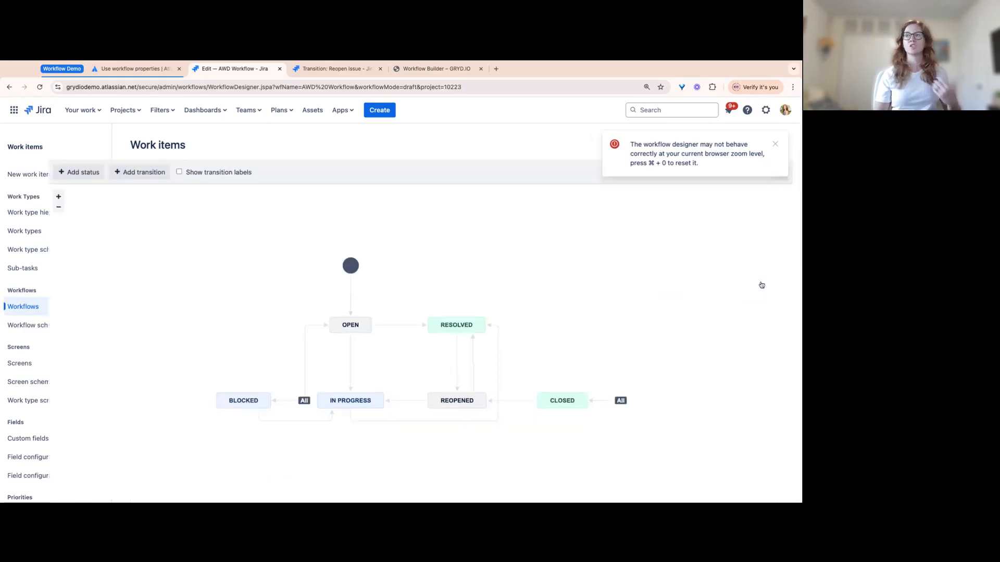
left_click(775, 145)
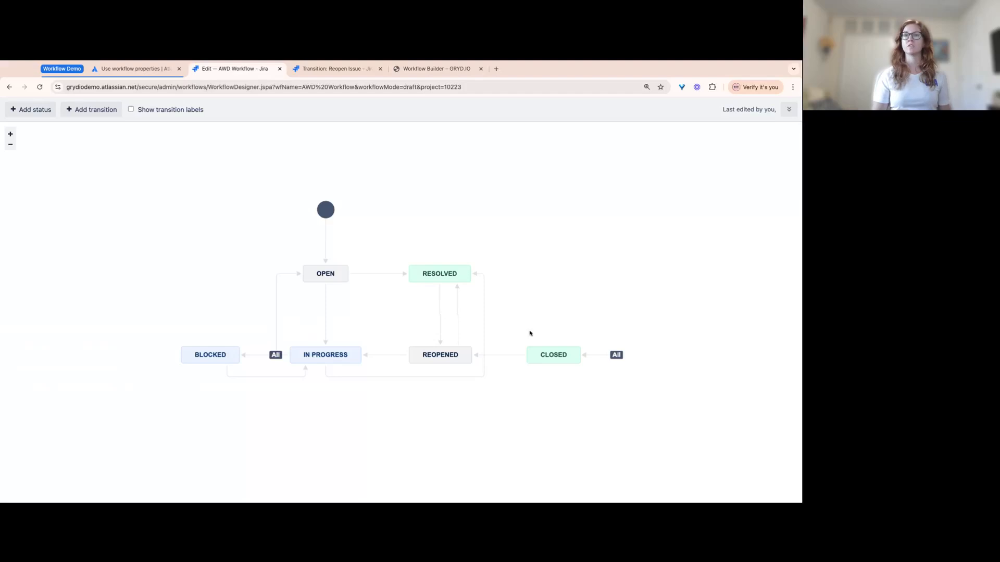
Toggle the diagram's transition labels on and off, and exit full screen.
left_click(132, 109)
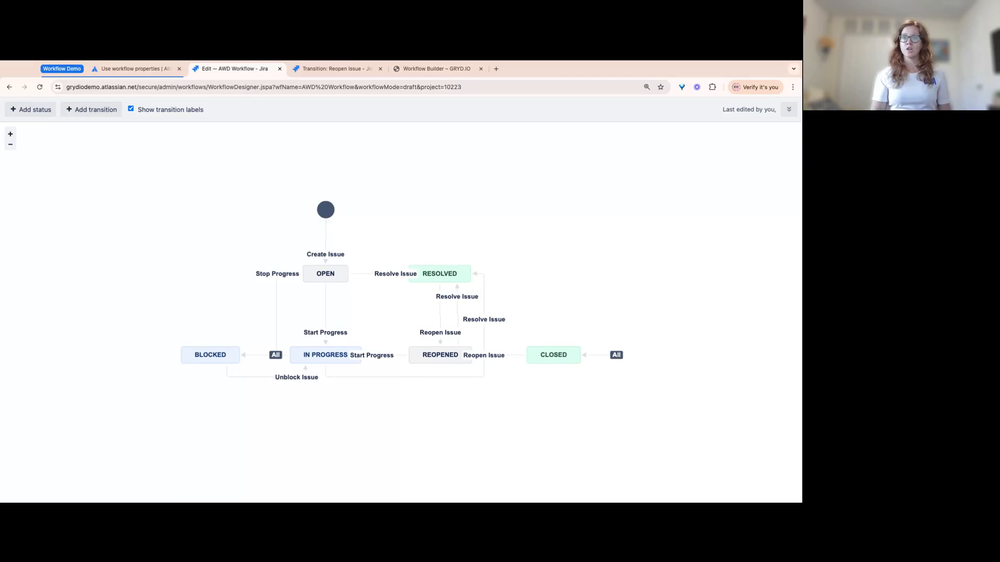
left_click(170, 111)
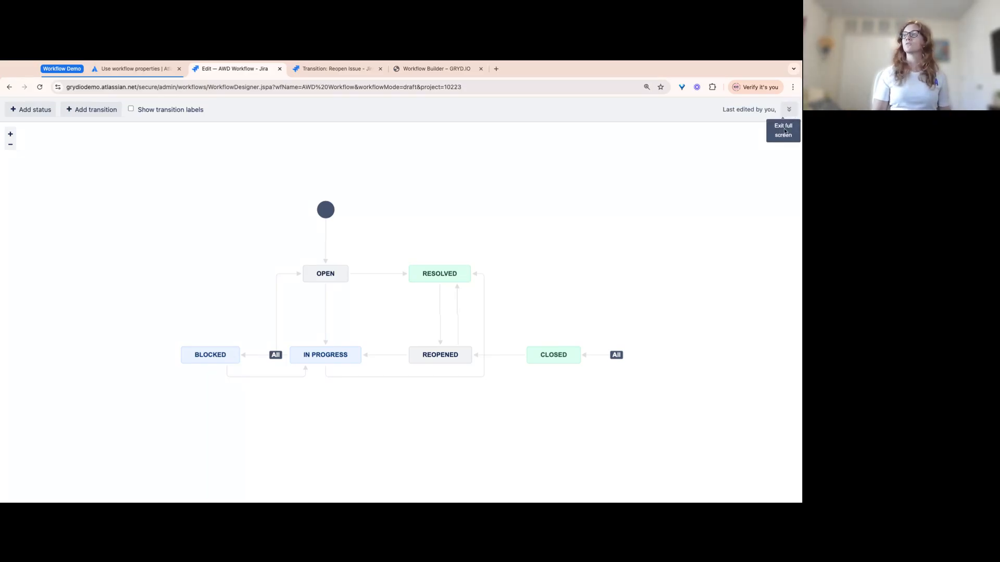
left_click(788, 109)
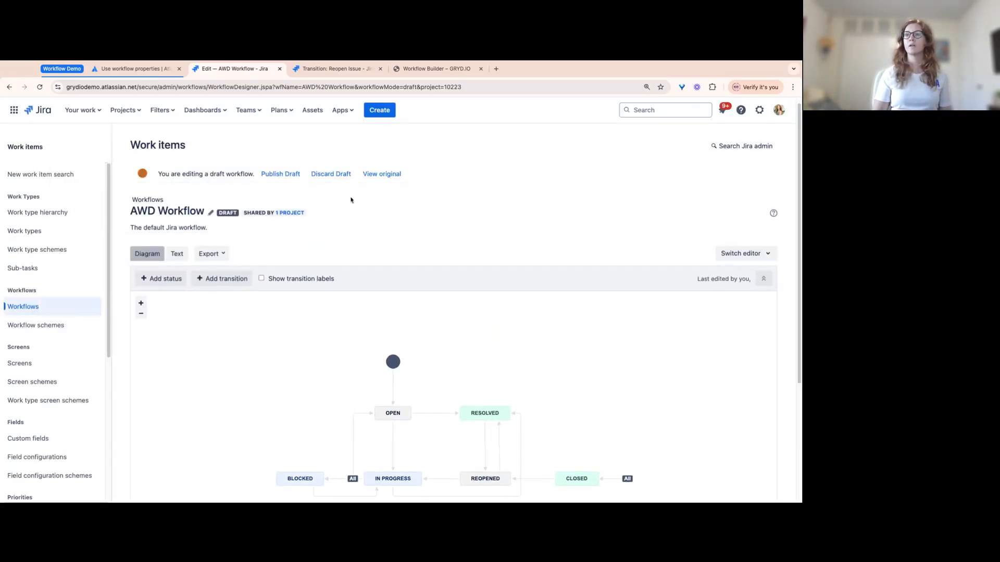
Inspect the options of the Unblock Issue transition and the Start Progress transition leading from Open to In Progress.
scroll(377, 270, "down", 3)
scroll(377, 272, "down", 1)
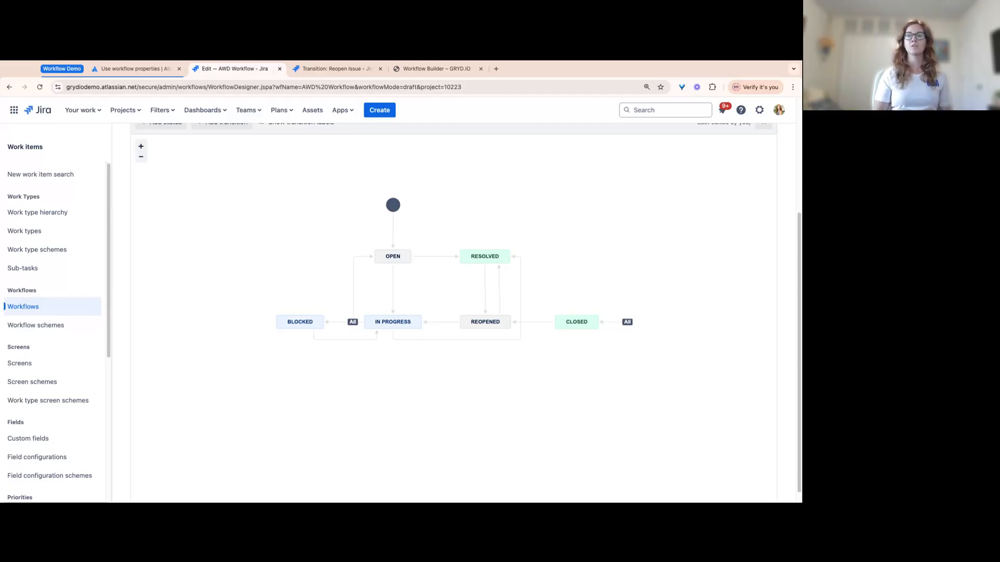
left_click(343, 340)
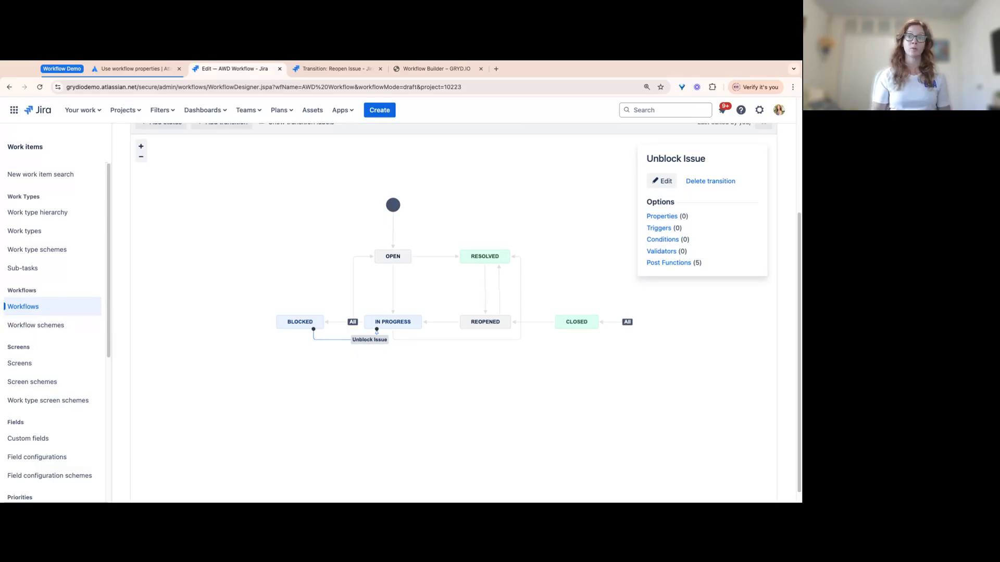
left_click(394, 289)
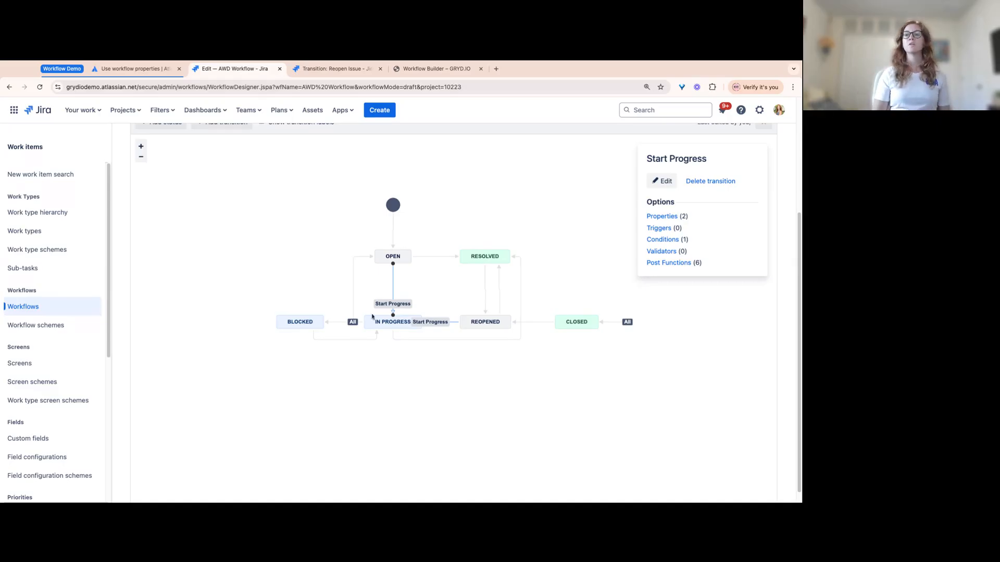
Add the Only Assignee Condition to the Unblock Issue transition and return to the workflow diagram.
left_click(338, 341)
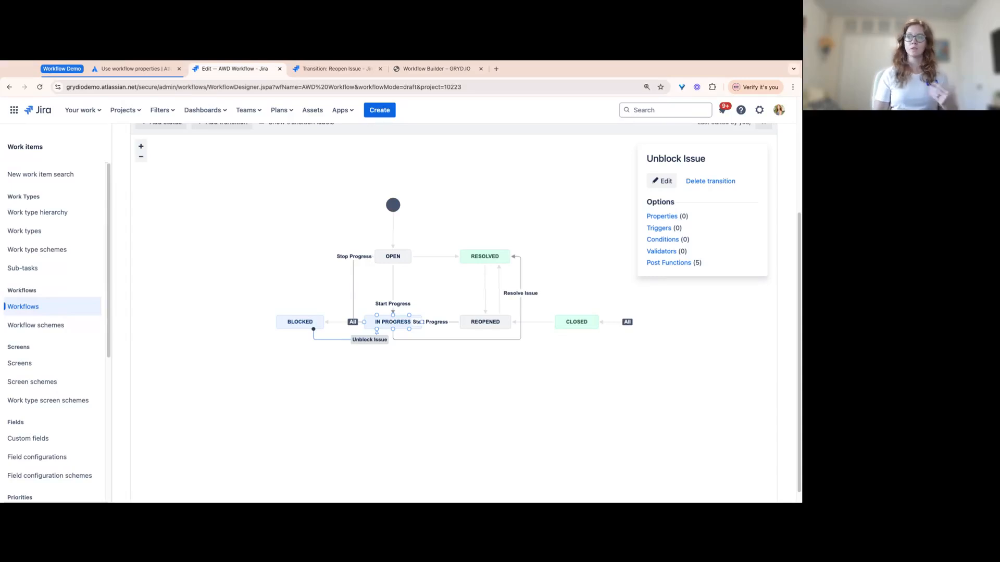
left_click(653, 240)
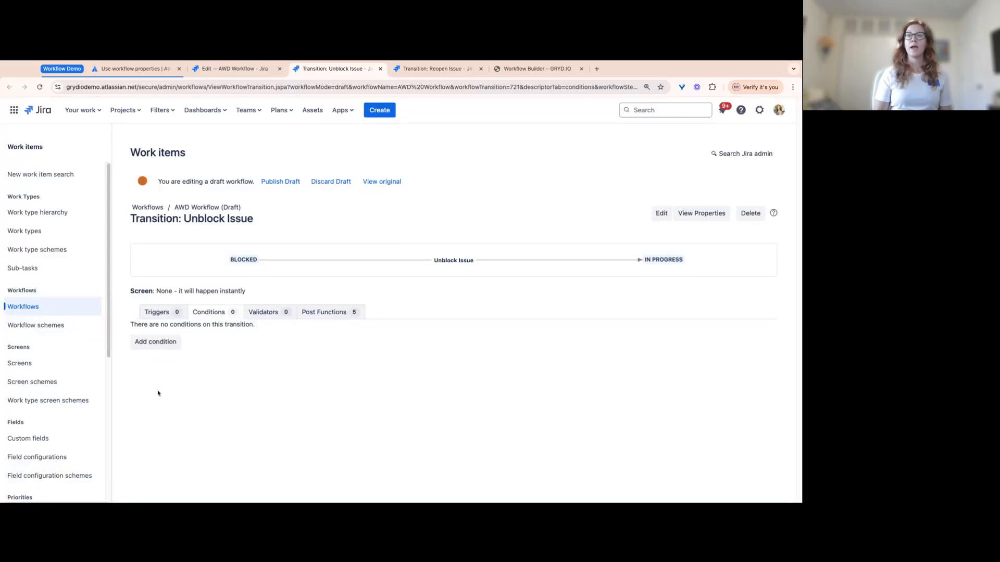
left_click(162, 346)
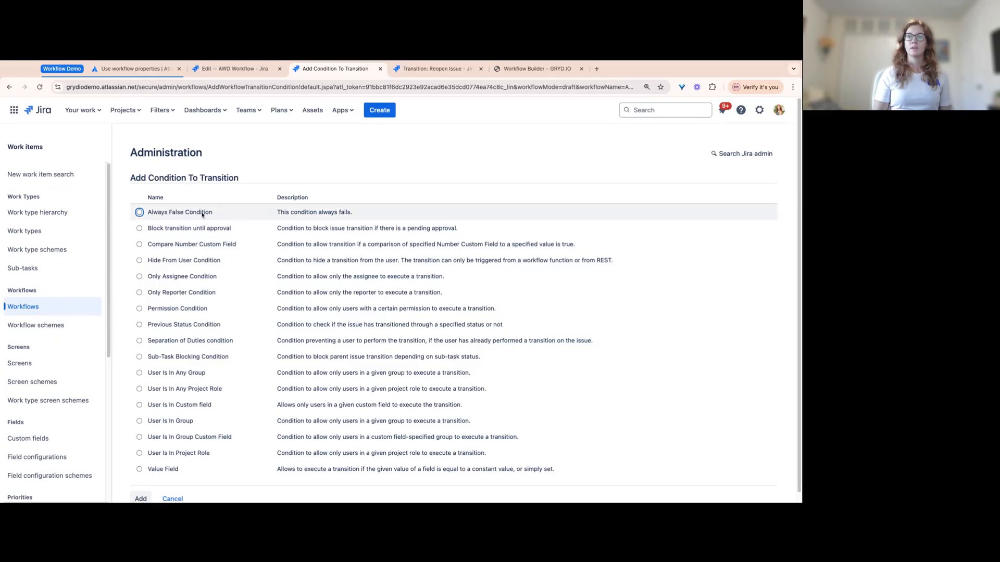
left_click(155, 278)
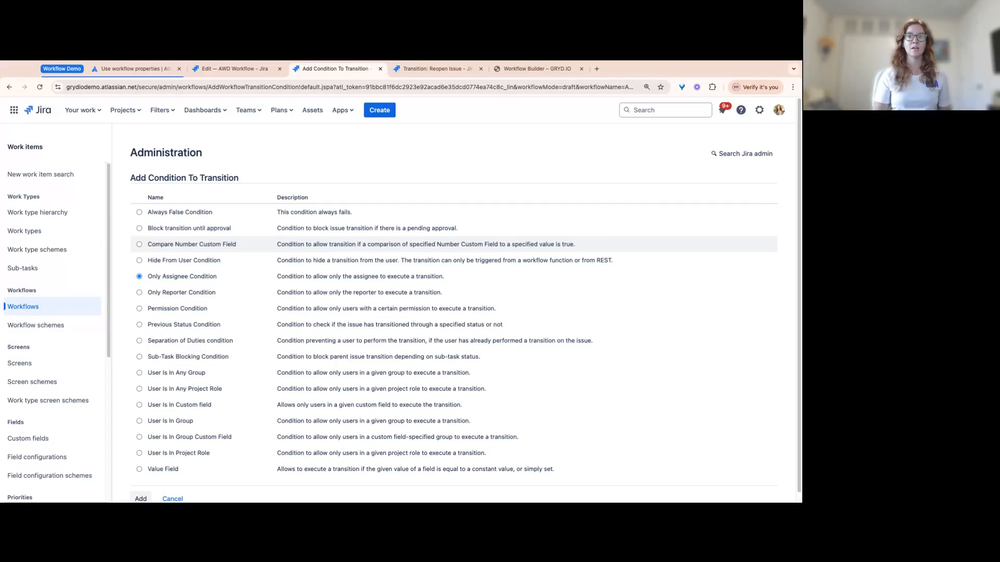
scroll(164, 373, "down", 1)
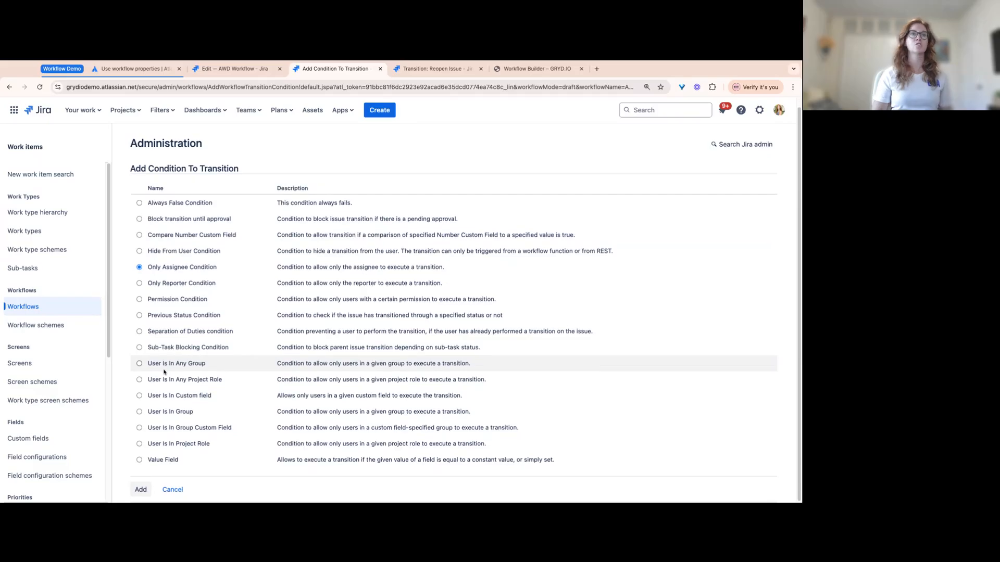
left_click(147, 493)
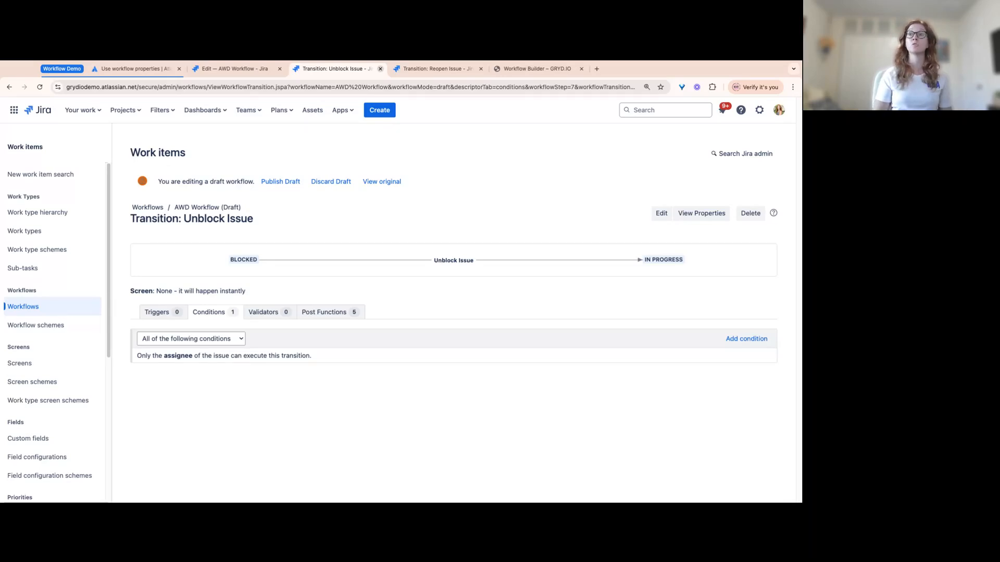
left_click(380, 68)
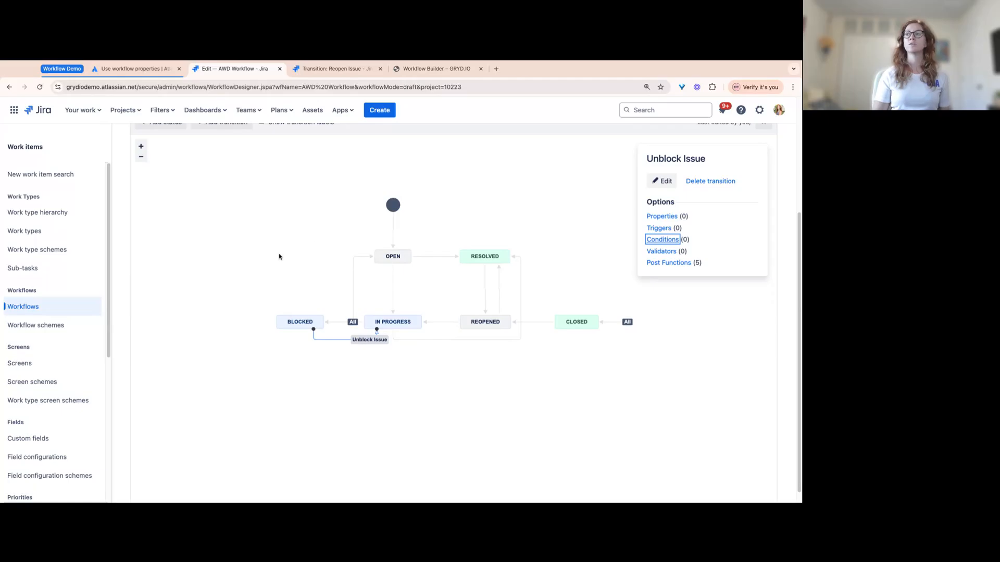
Show the diagram in full screen and check the conditions of the Reopen Issue transition from Closed to Reopened.
scroll(290, 283, "up", 3)
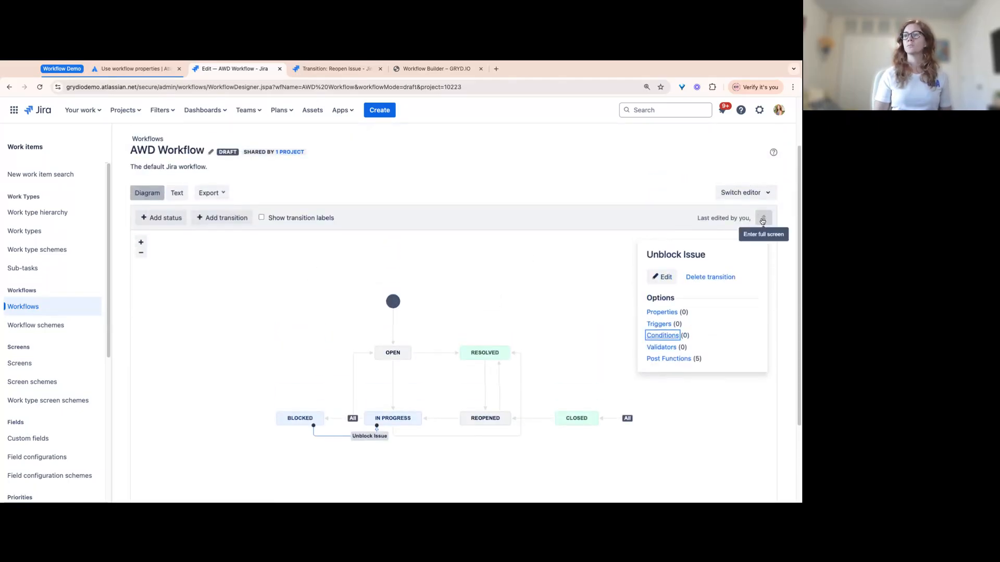
left_click(761, 219)
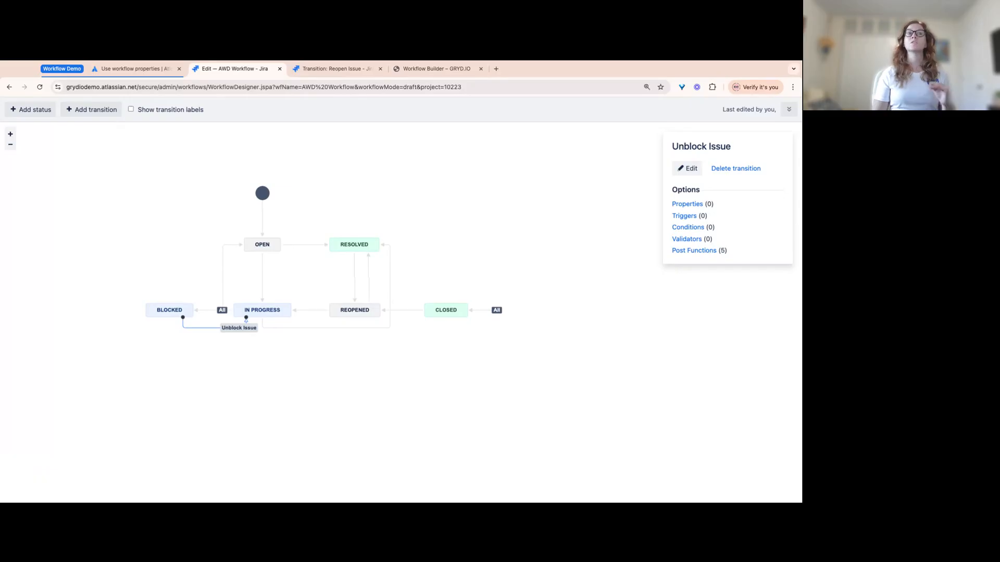
left_click(406, 312)
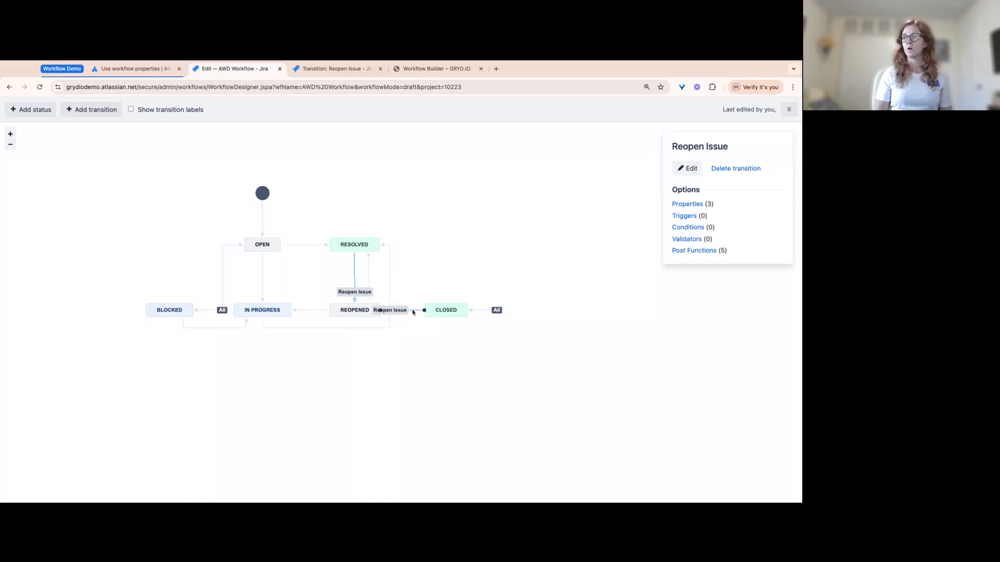
left_click(685, 228)
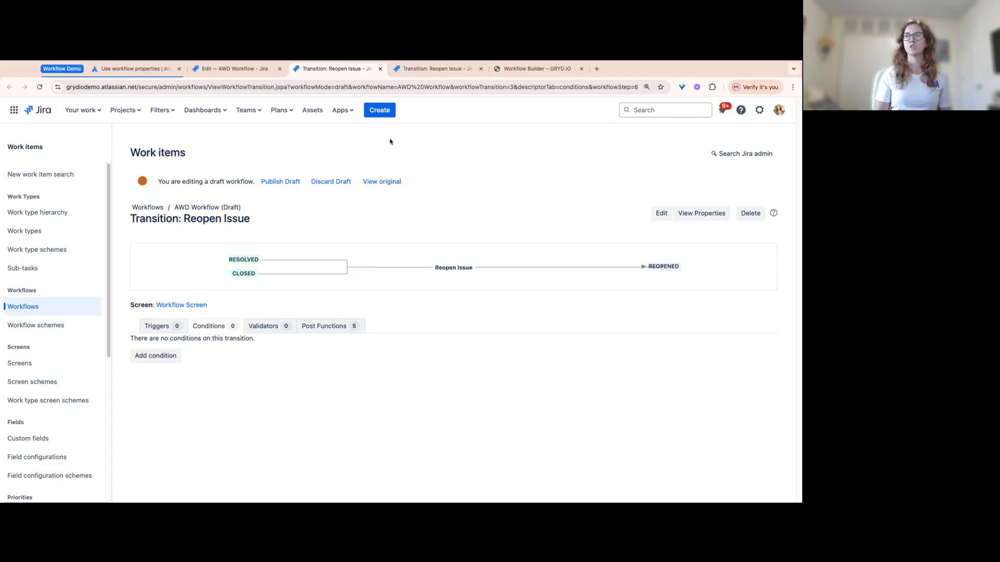
left_click(380, 69)
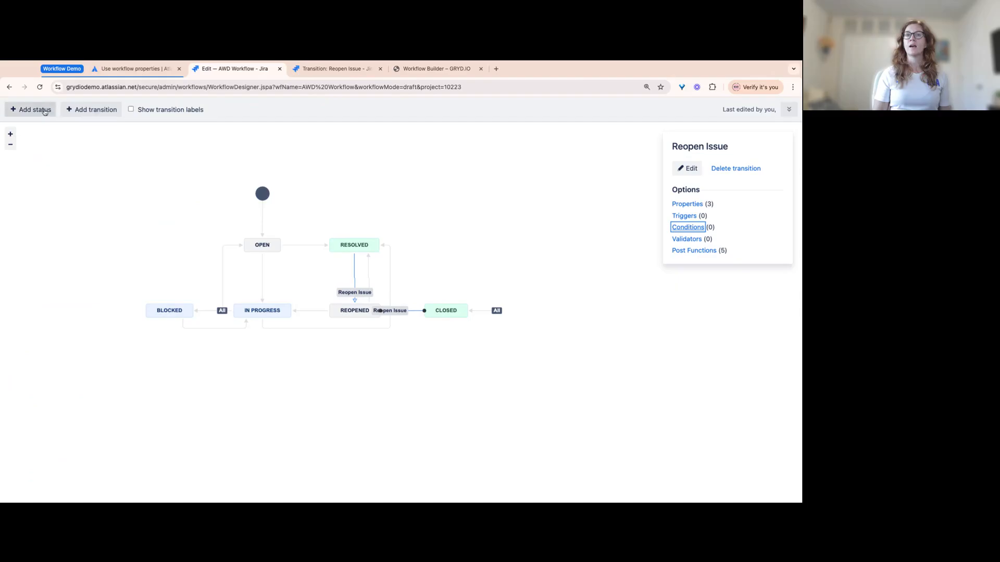
Add a new transition named "Edit Issue" from the Closed status to the Reopened status.
left_click(75, 114)
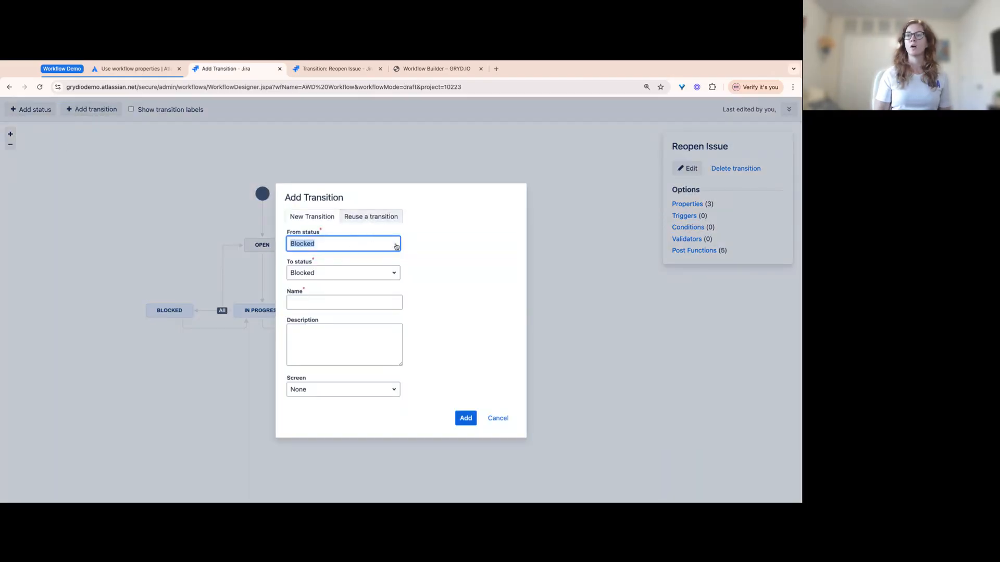
left_click(349, 245)
left_click(358, 265)
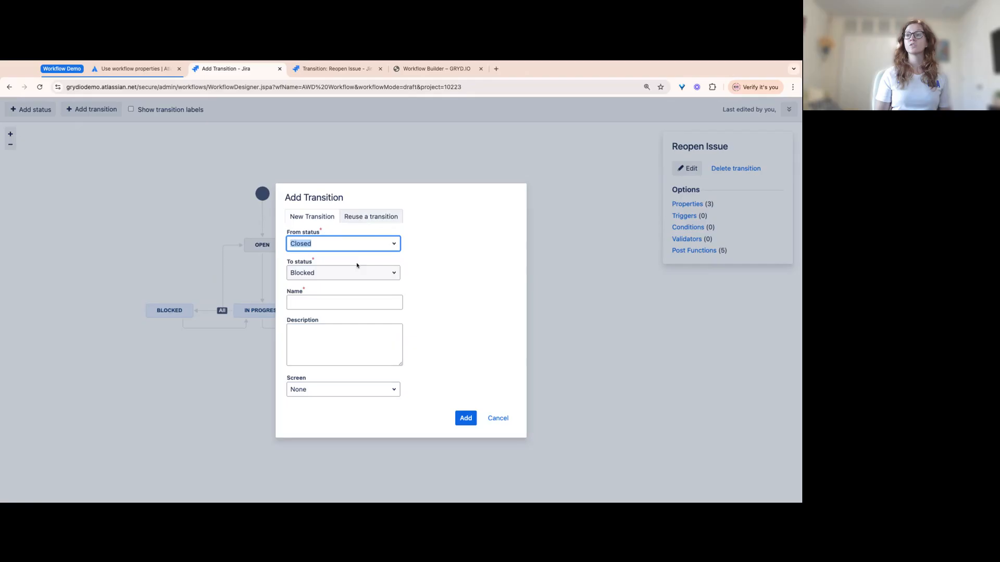
left_click(394, 272)
left_click(297, 346)
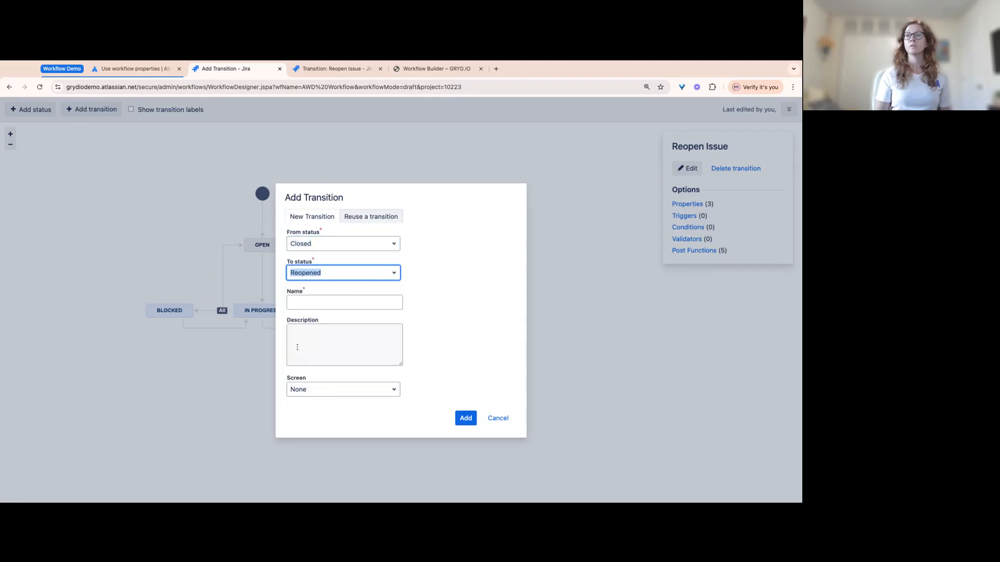
left_click(312, 304)
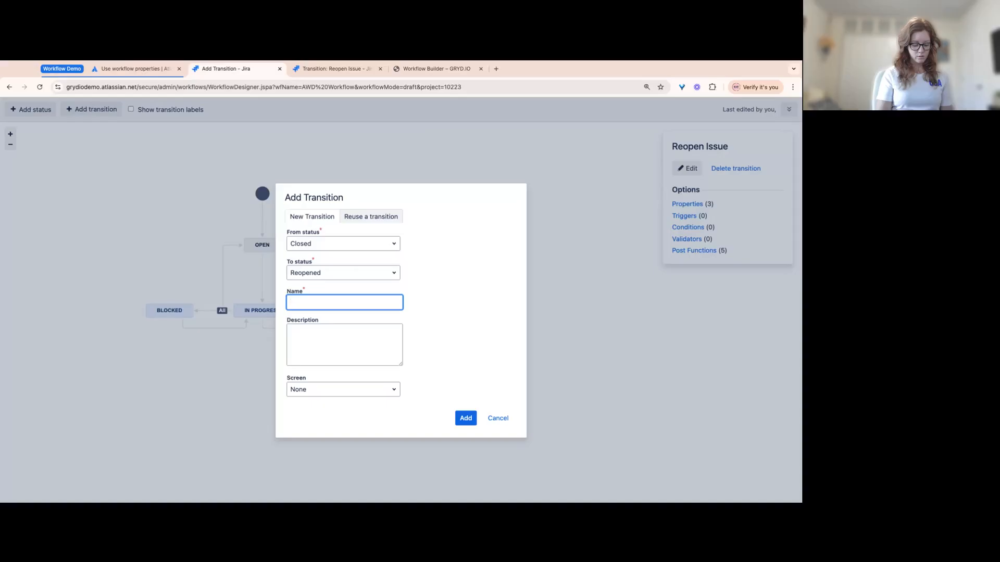
type("Edit")
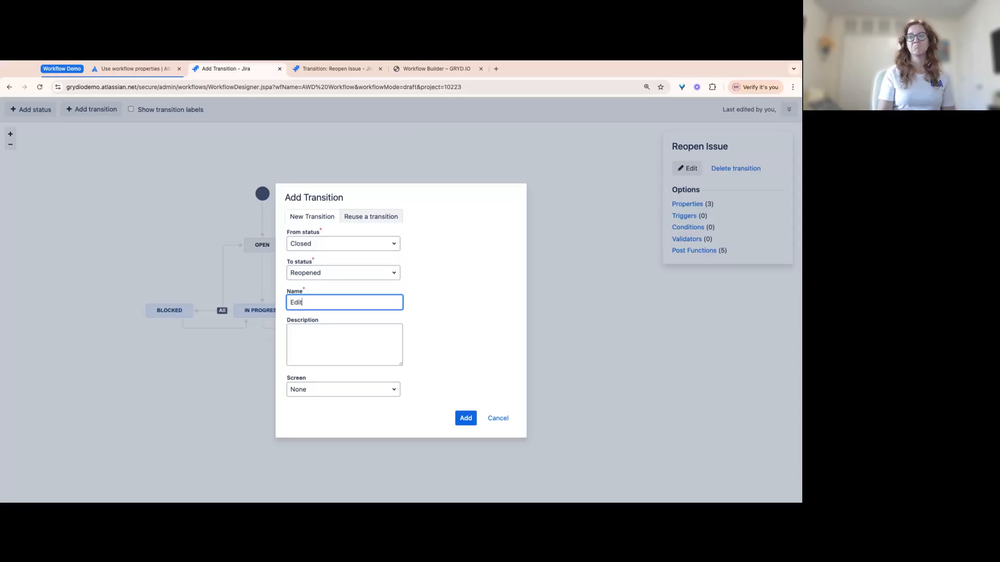
type(" Issue")
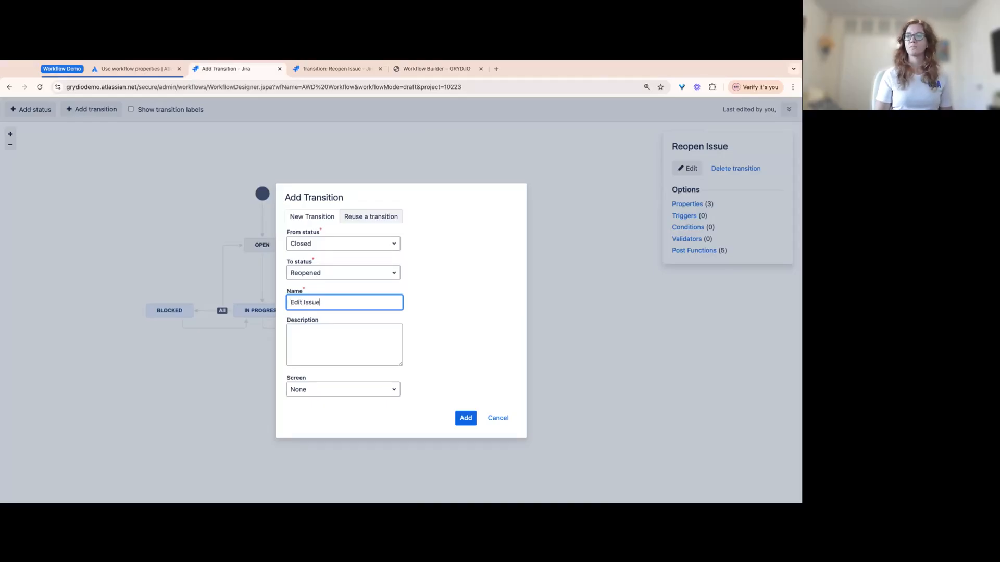
left_click(462, 417)
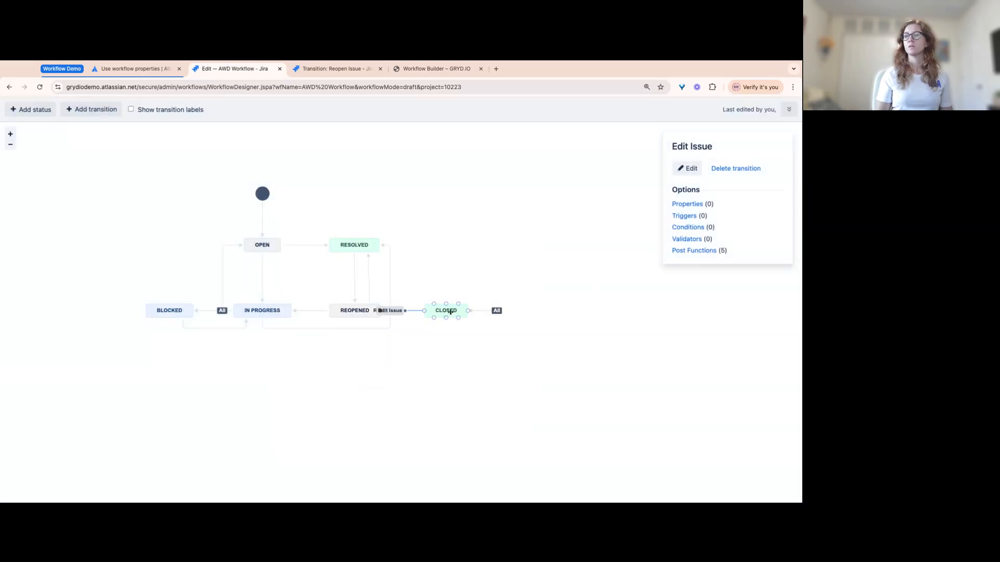
Nudge the Closed status slightly away from Reopened and delete the Reopen Issue transition from Closed to Reopened.
left_click_drag(446, 311, 454, 331)
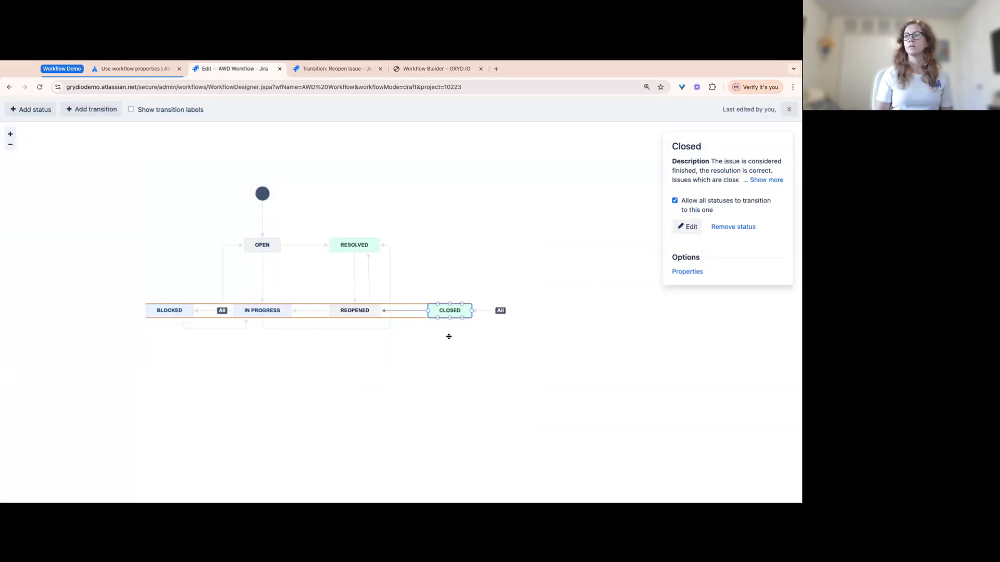
left_click(409, 313)
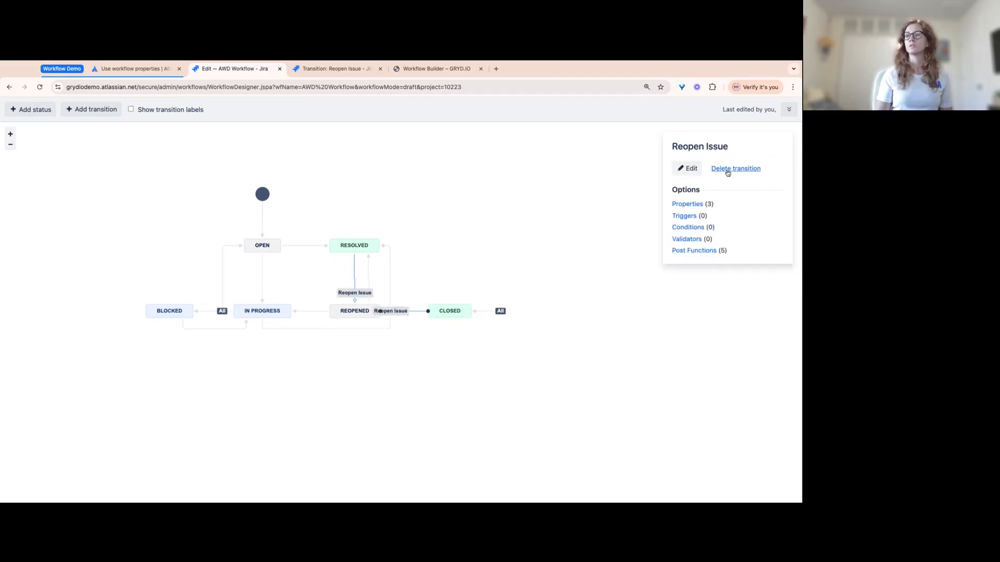
left_click(722, 169)
left_click(472, 330)
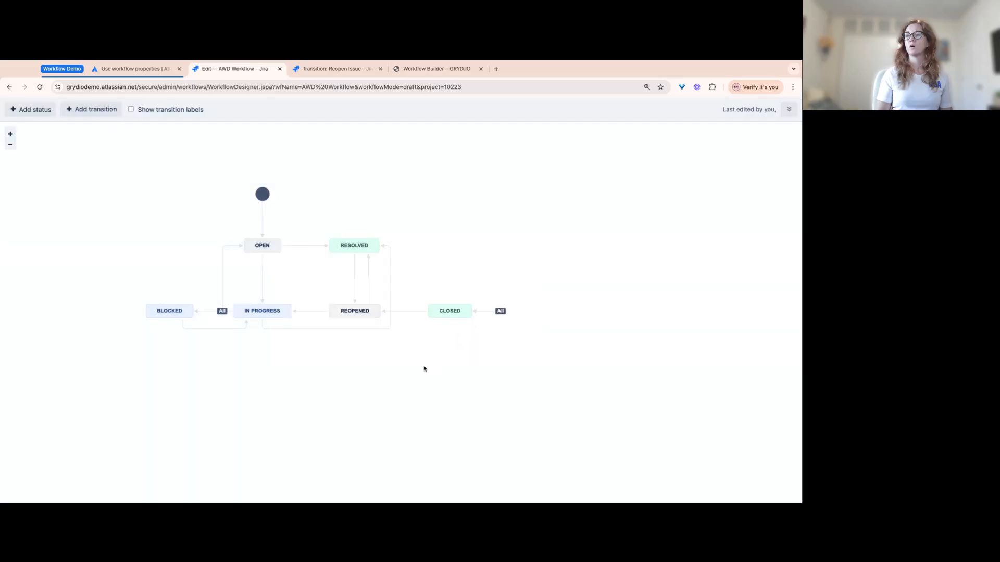
Add a Permission Condition requiring the Administer Projects permission to the Edit Issue transition and return to the workflow diagram.
left_click(413, 312)
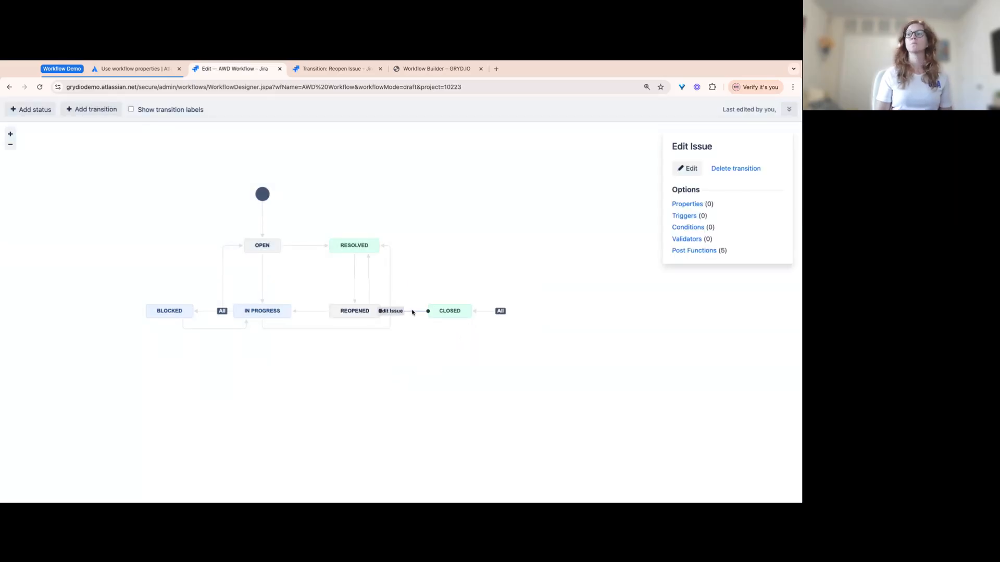
left_click(688, 229)
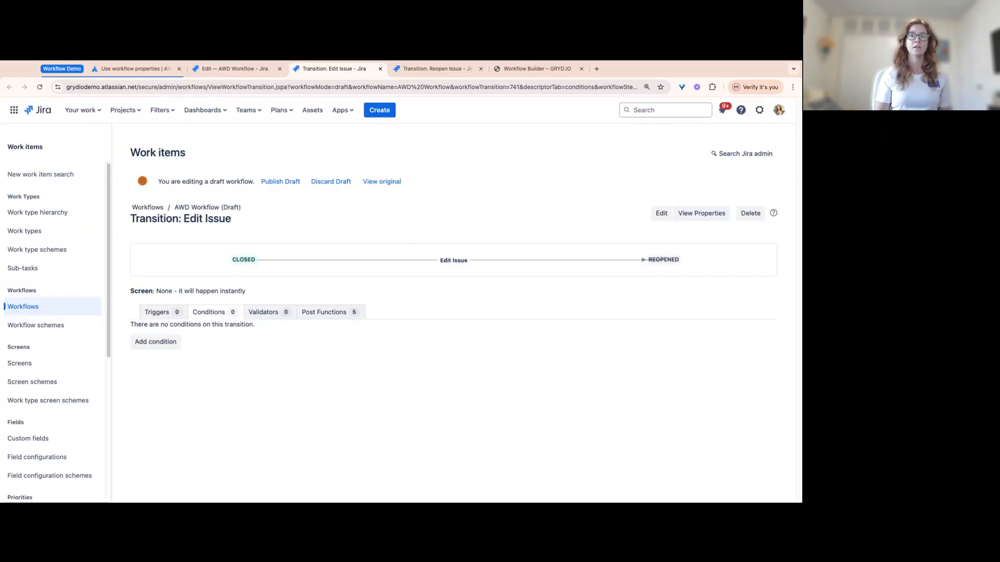
left_click(170, 344)
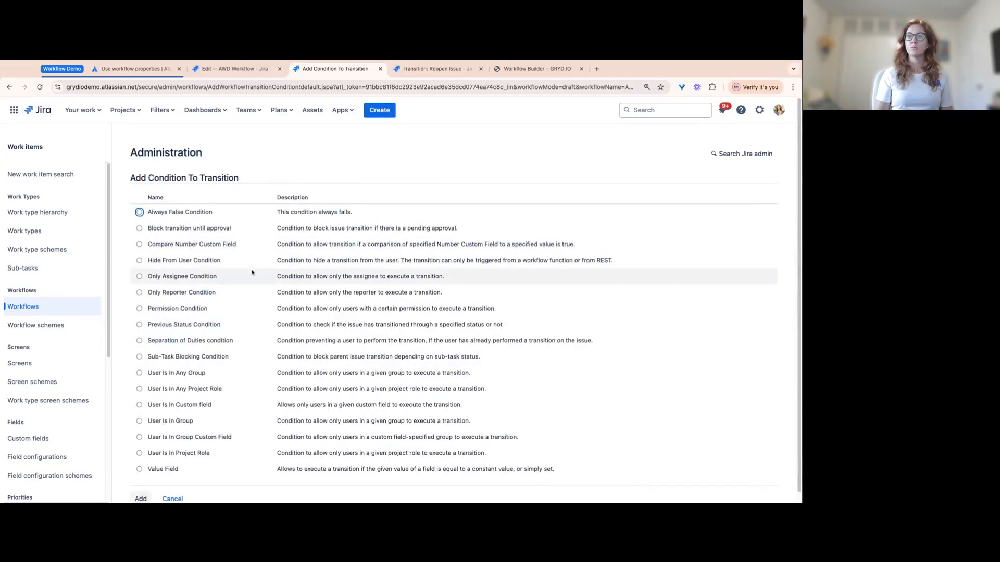
scroll(140, 294, "down", 1)
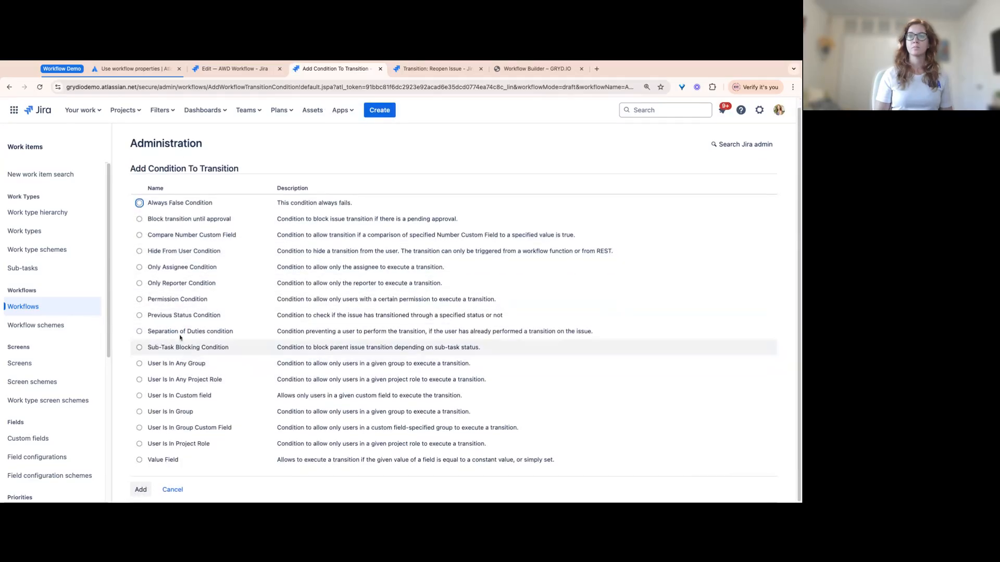
left_click(139, 300)
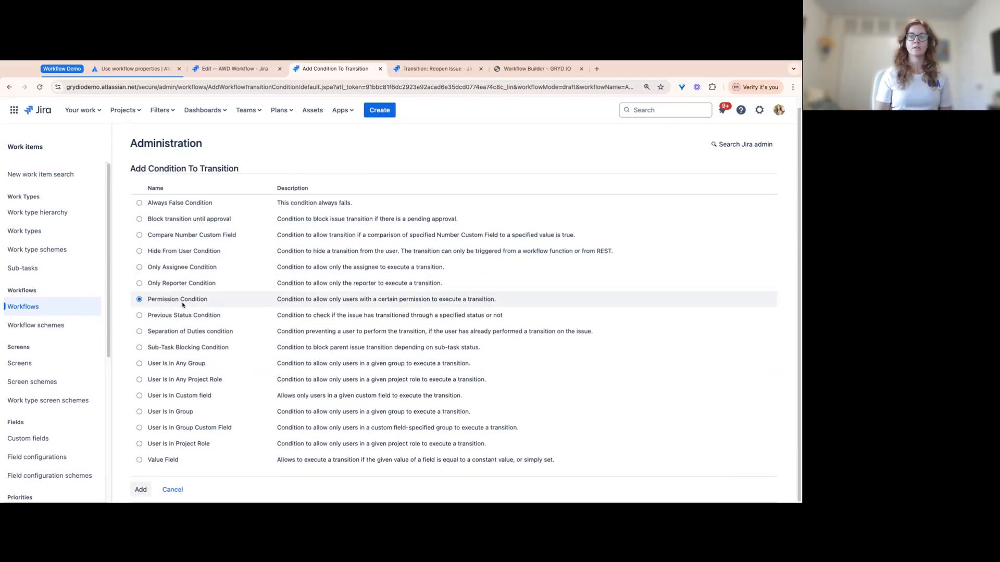
left_click(140, 491)
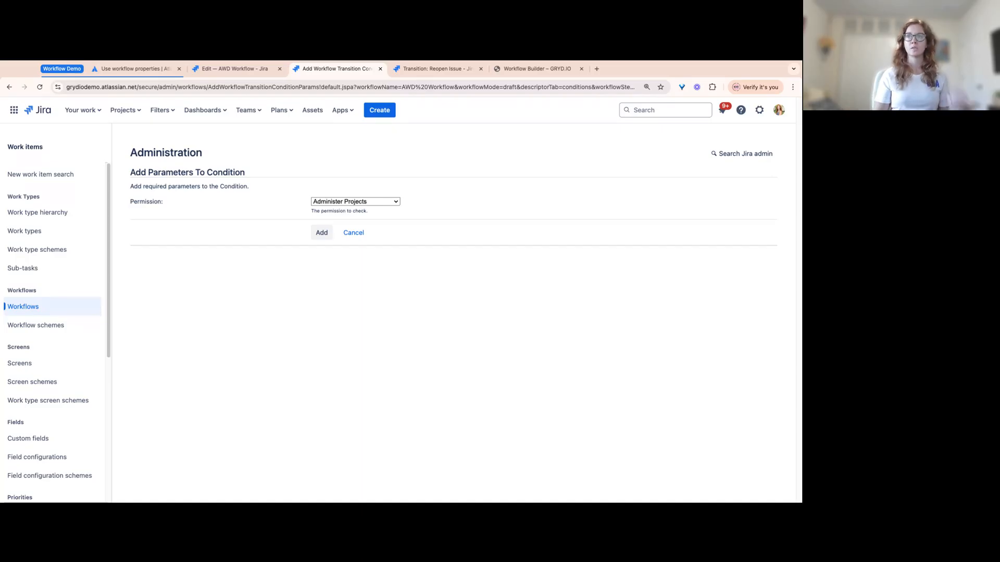
left_click(326, 236)
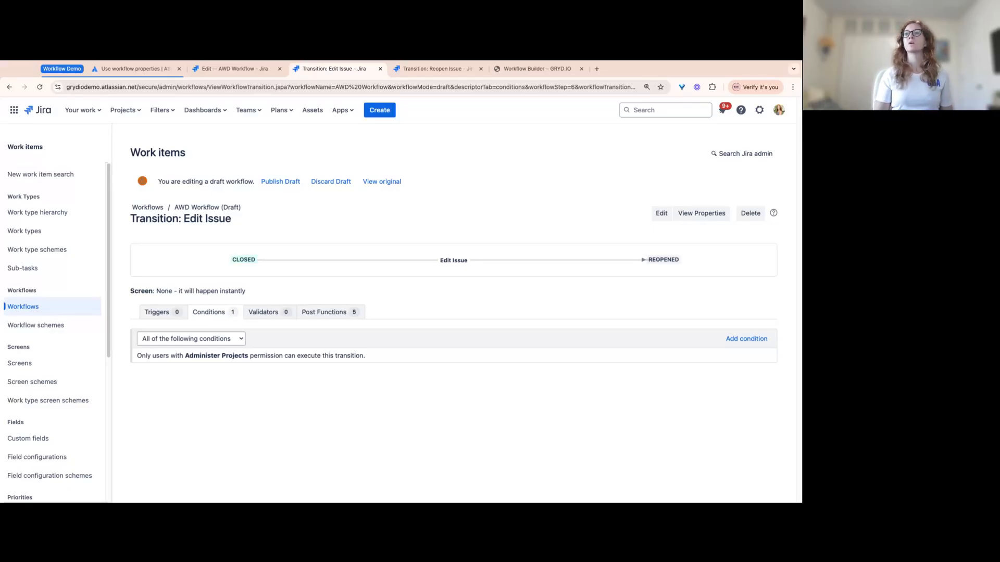
left_click(380, 69)
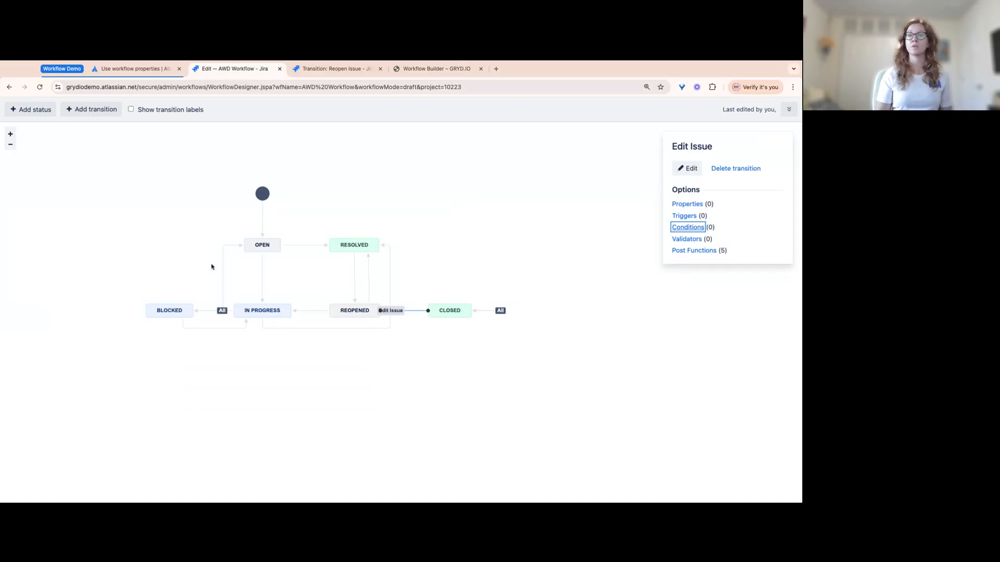
Set up a Field Required Validator on the Start Progress transition that requires both fields named Team.
left_click(264, 277)
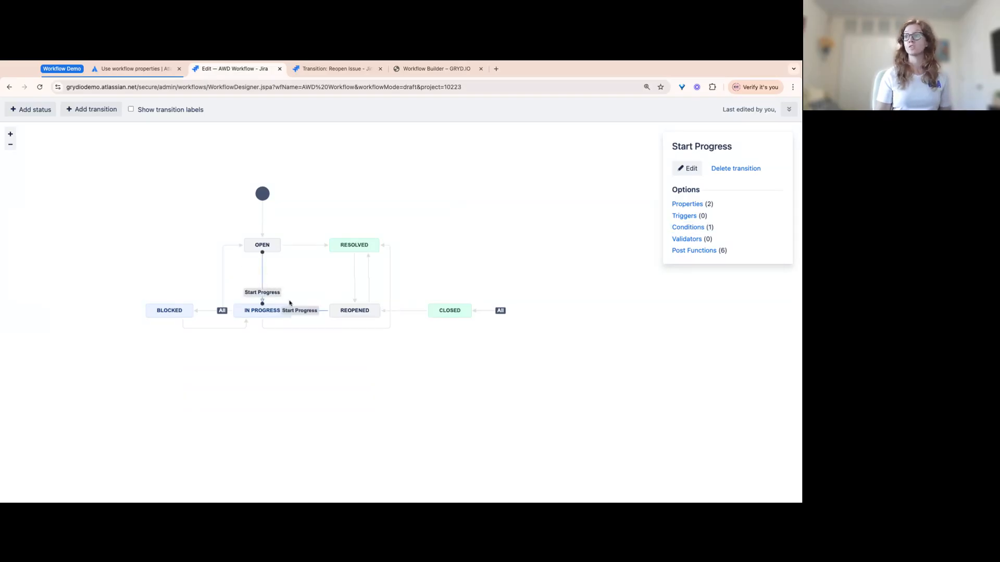
left_click(683, 242)
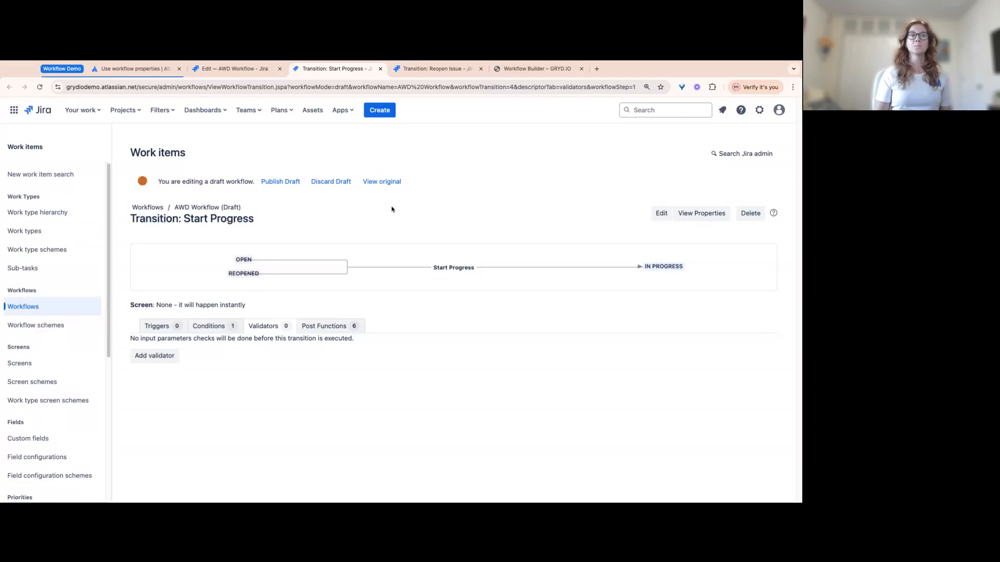
left_click(162, 360)
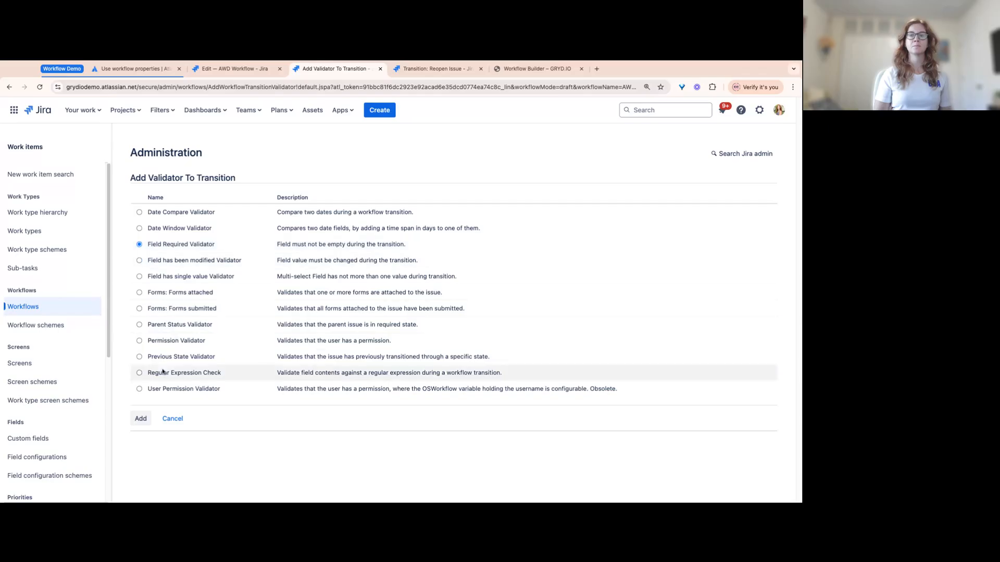
left_click(142, 425)
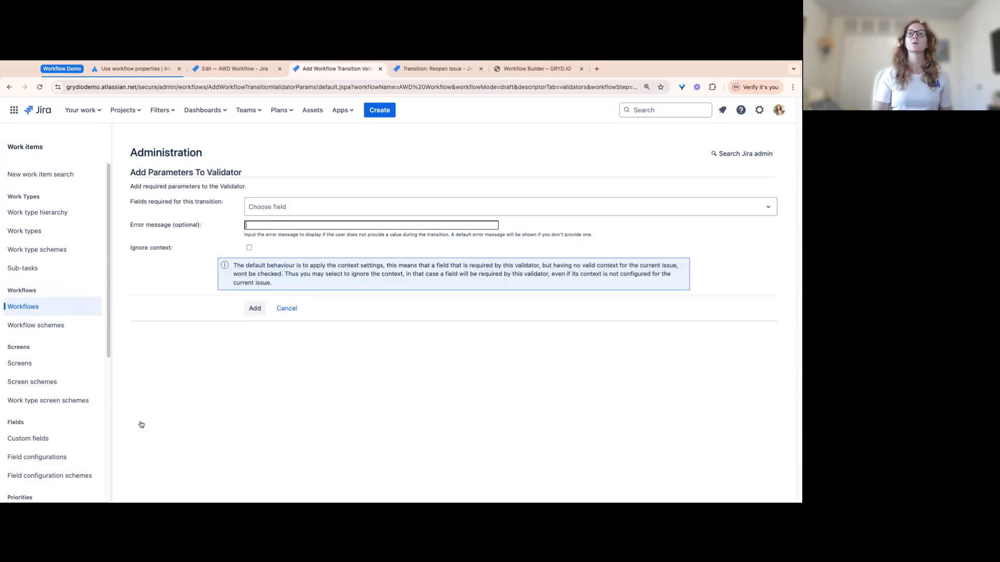
left_click(301, 208)
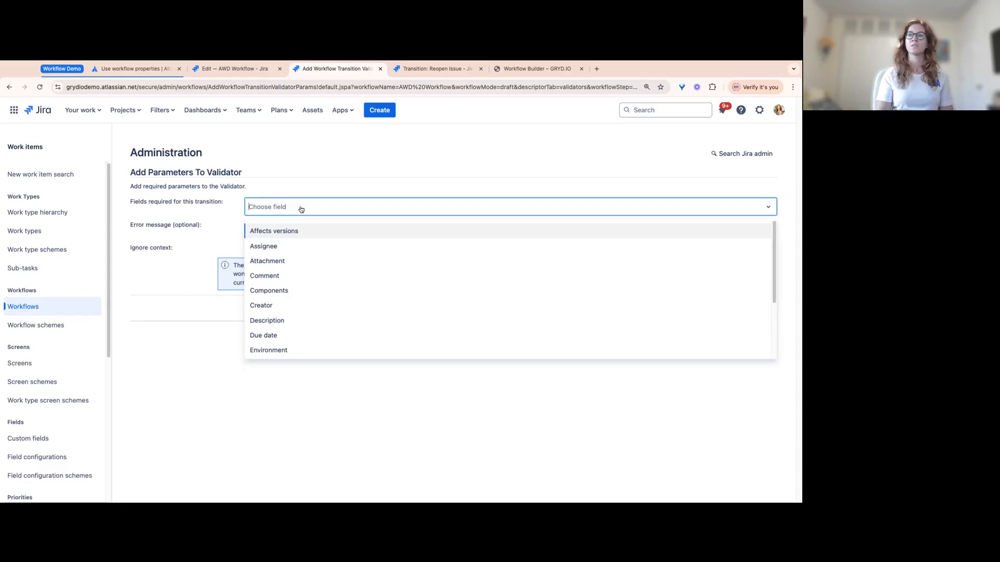
type("Tea")
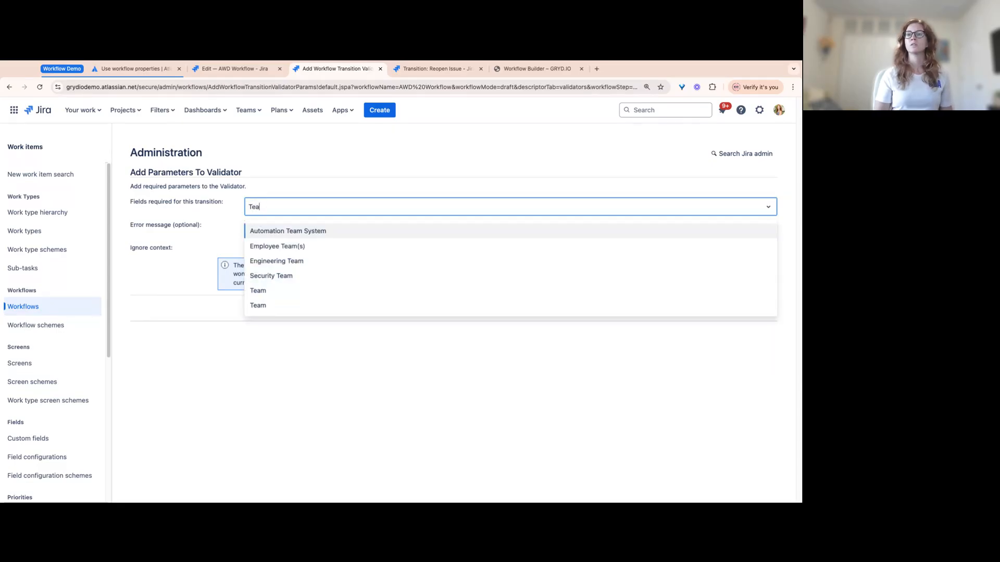
left_click(263, 291)
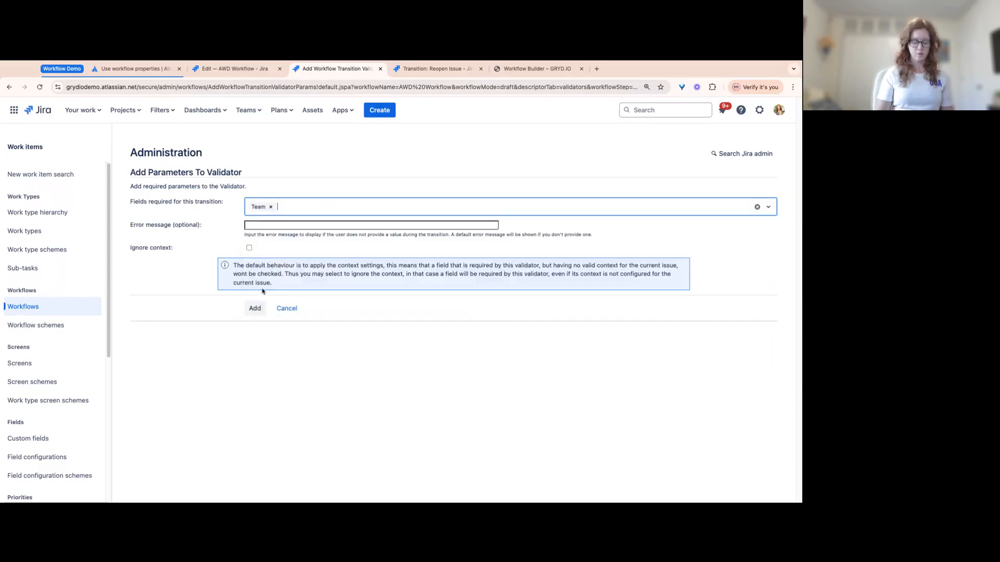
left_click(320, 213)
type("Team")
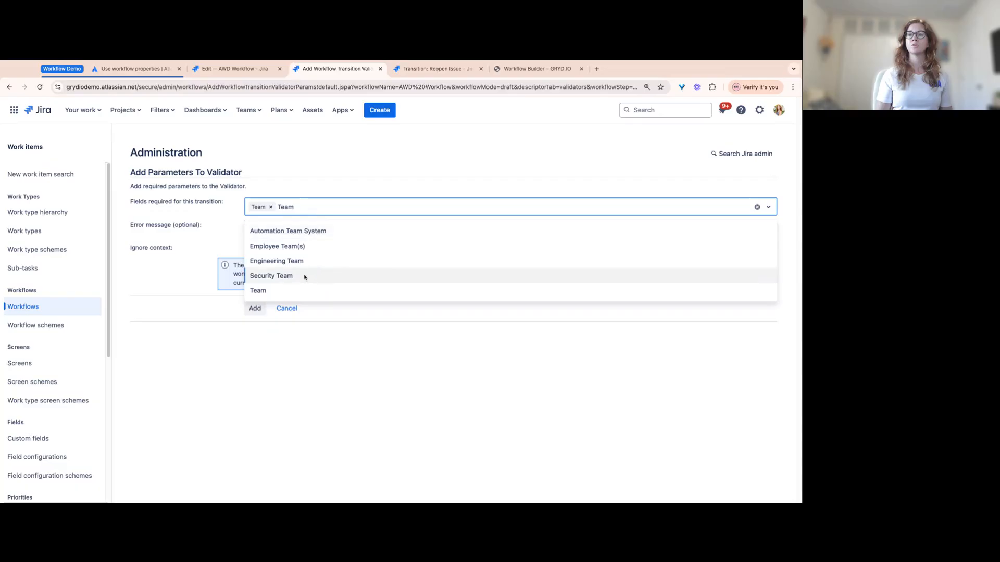
left_click(284, 291)
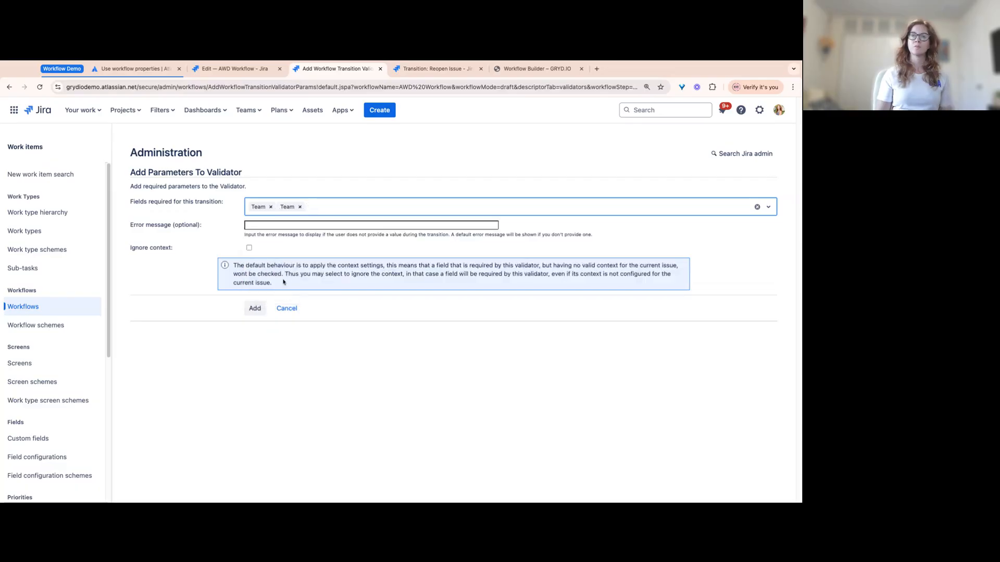
Add the validator with the error message "The Team Field cannot be empty. Please add a value to the Team Field." and return to the diagram.
left_click(265, 226)
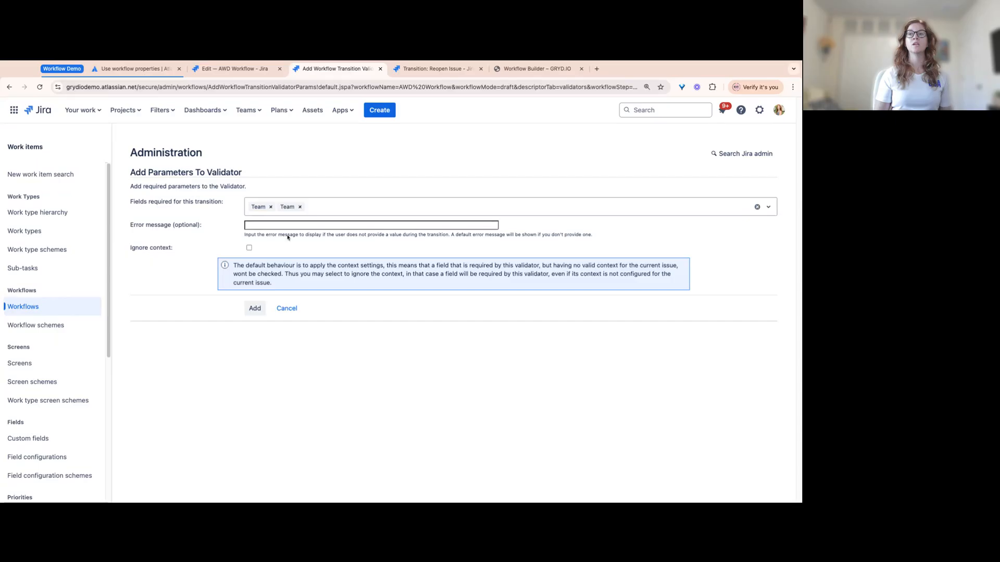
type("The Team Field cannot be empty. Please add a value to the Team Field.")
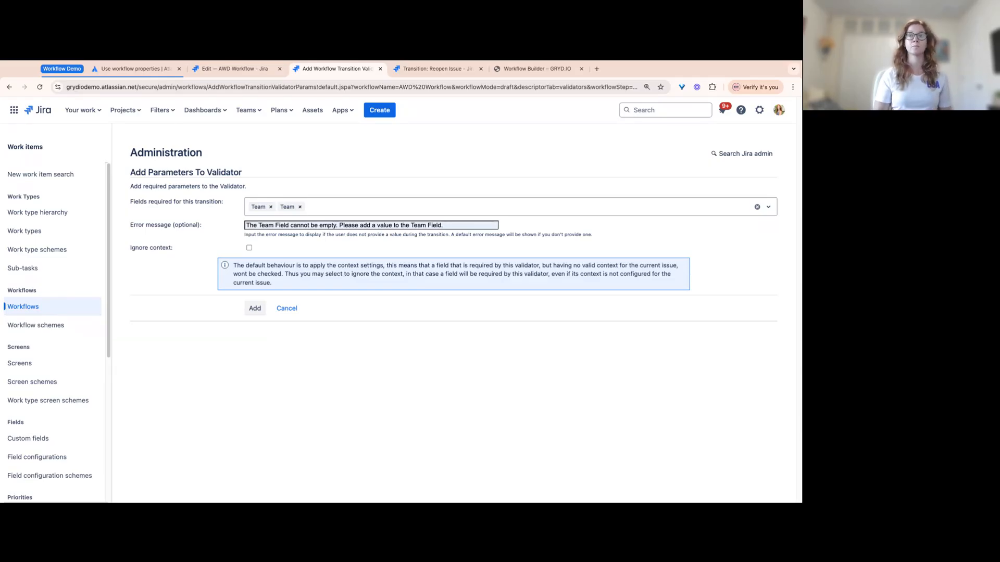
left_click(255, 309)
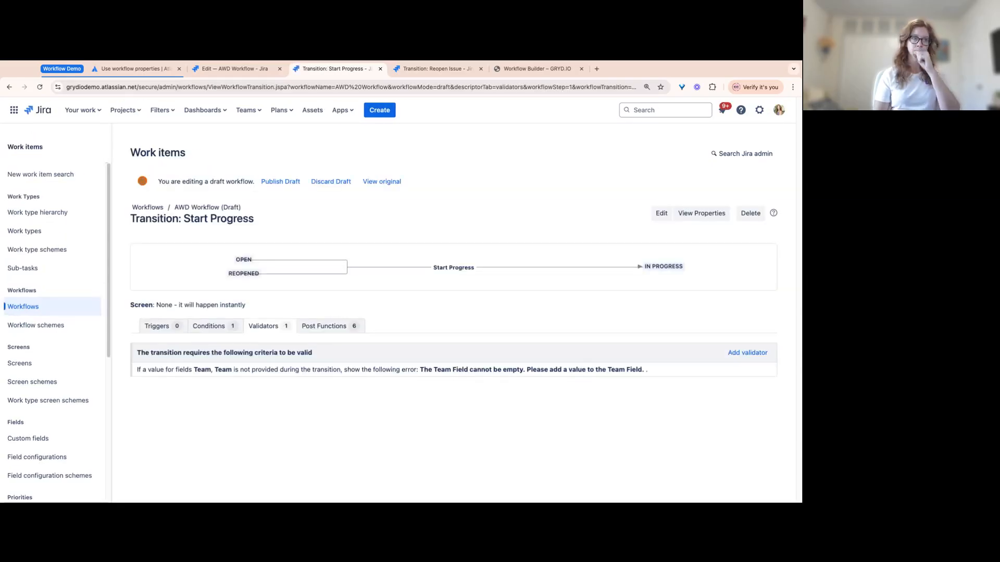
left_click(380, 69)
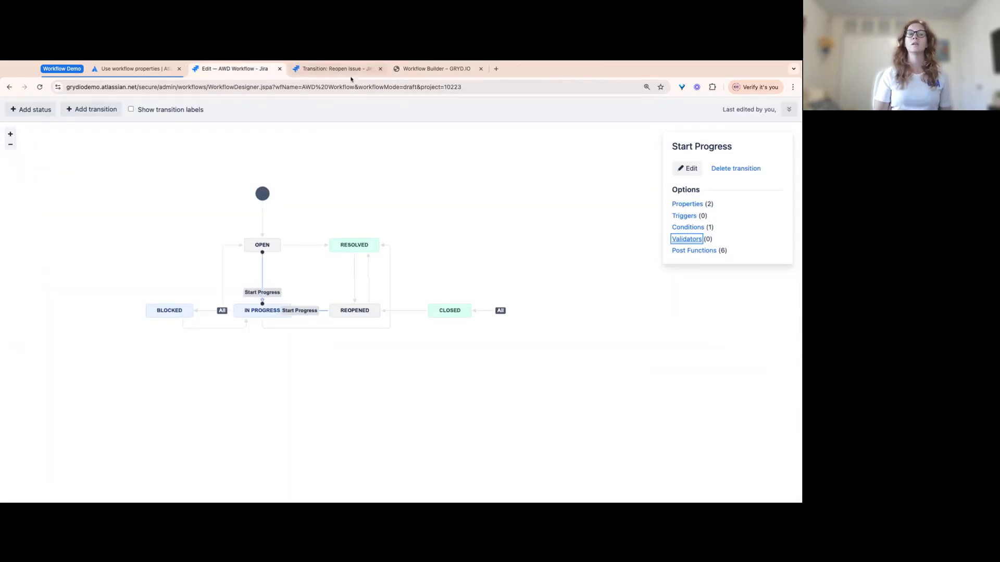
Create an Update Issue Field post function for the Resolve Issue transition leading from Open to Resolved.
left_click(155, 211)
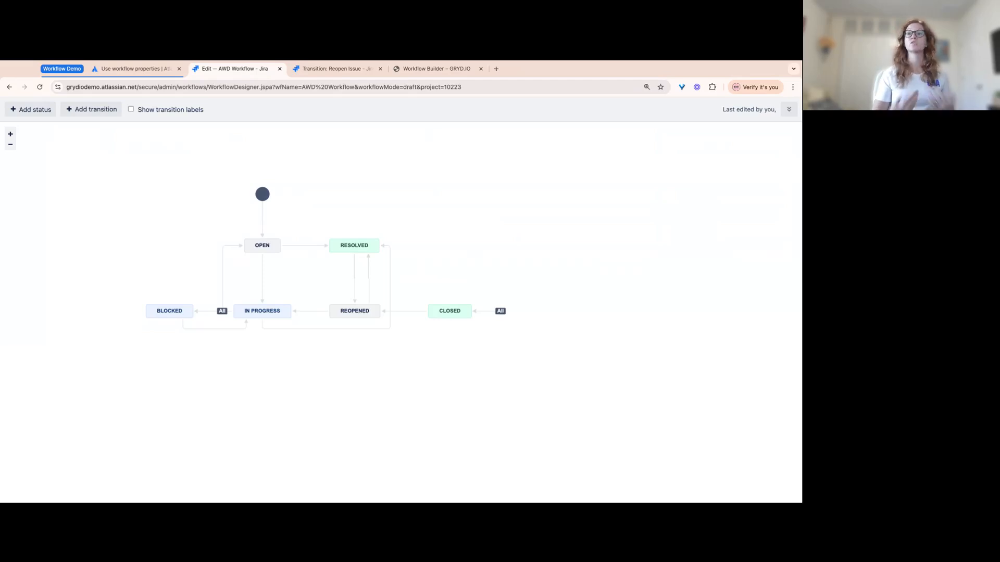
left_click(337, 246)
left_click(310, 248)
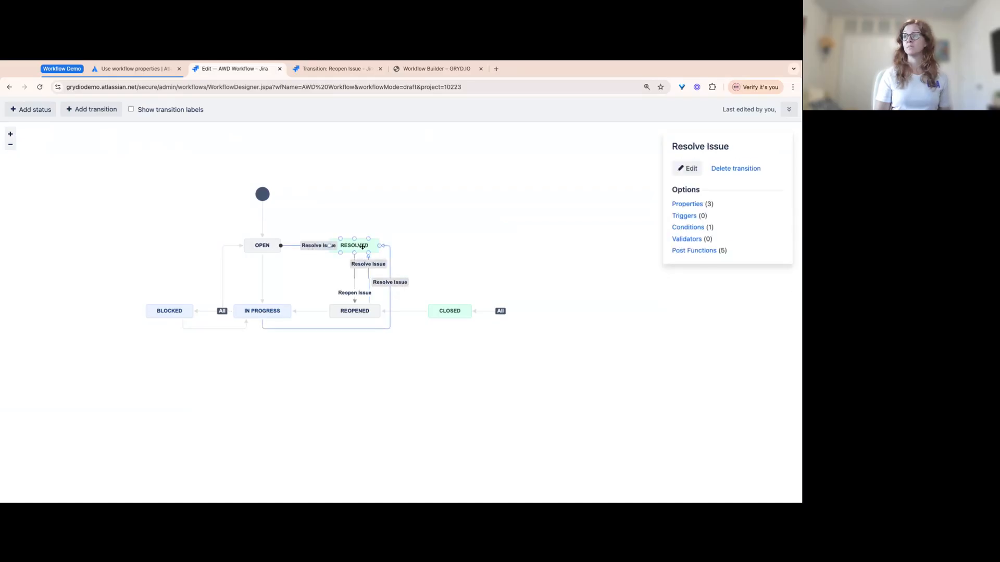
left_click(692, 251)
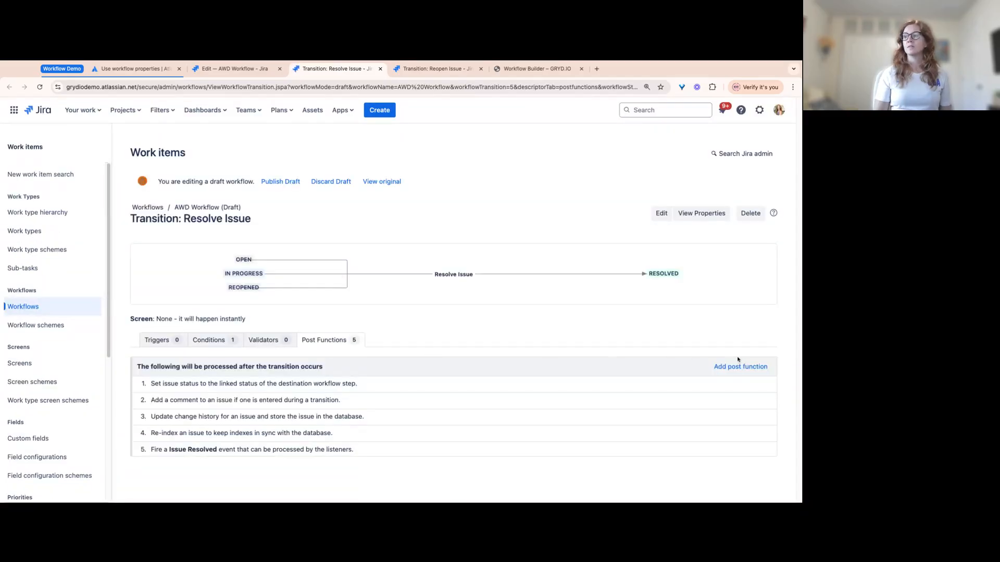
left_click(742, 368)
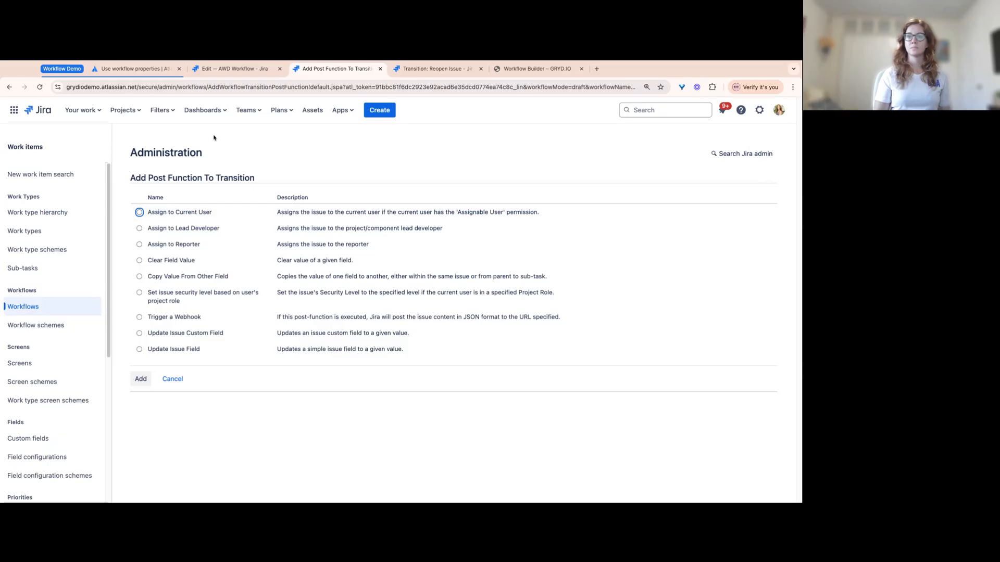
left_click(139, 350)
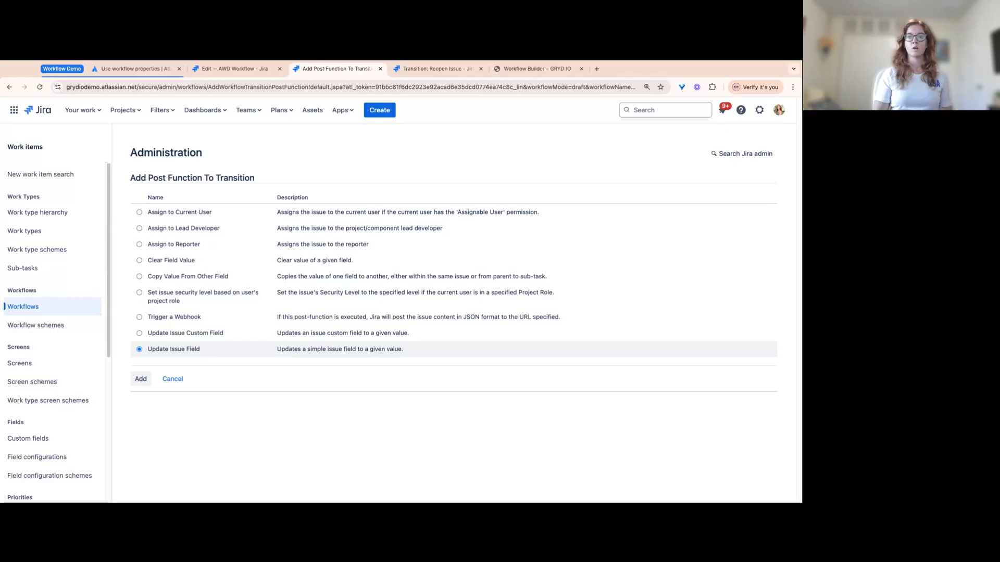
left_click(139, 382)
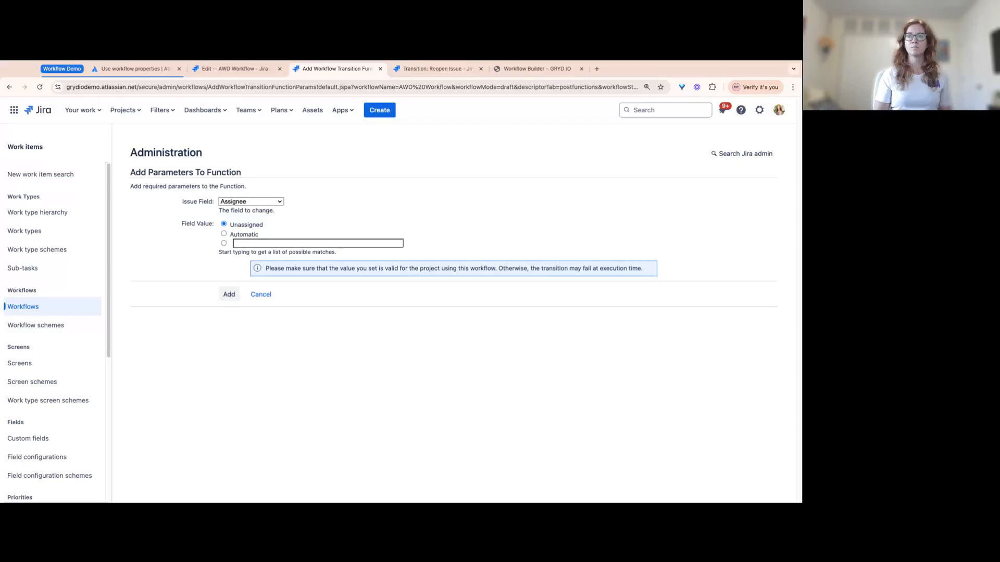
Have the post function set the Resolution field to Done, add it and return to the workflow diagram.
left_click(240, 241)
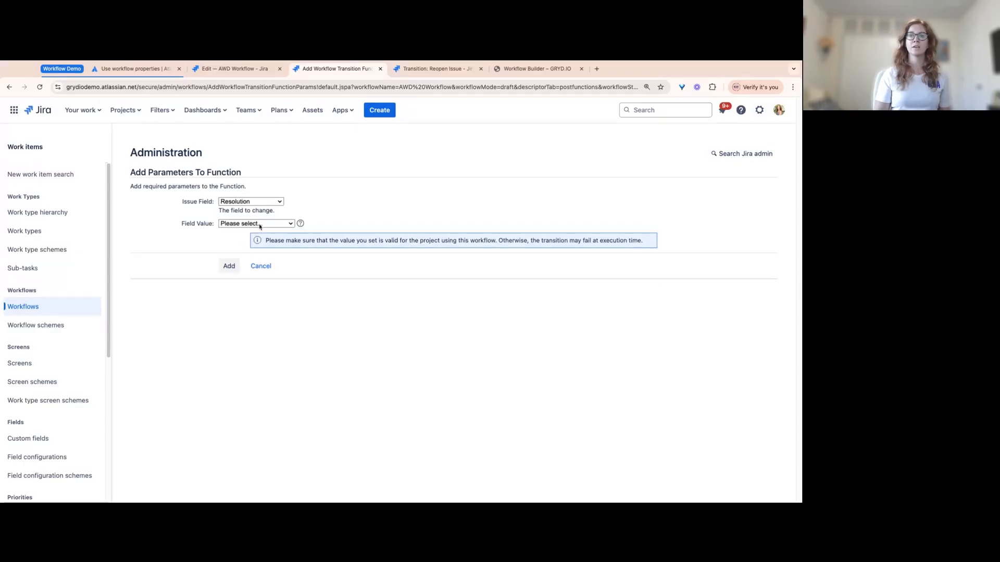
left_click(247, 246)
left_click(230, 267)
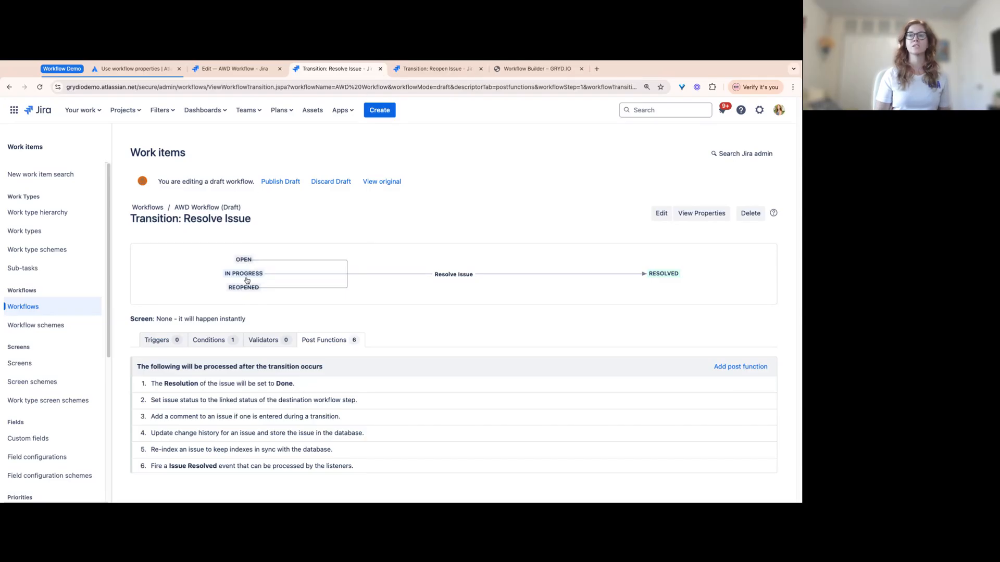
mouse_move(663, 280)
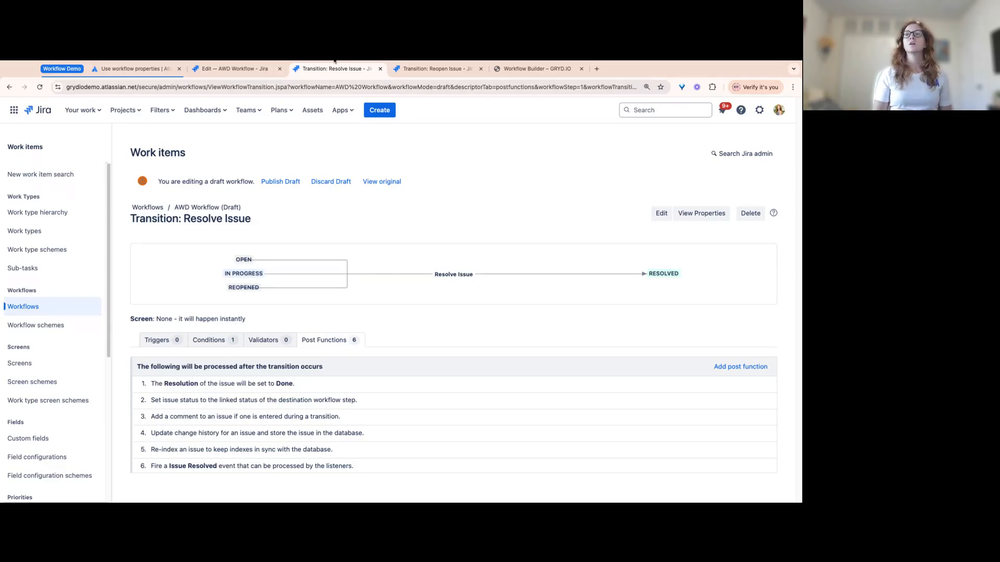
left_click(380, 69)
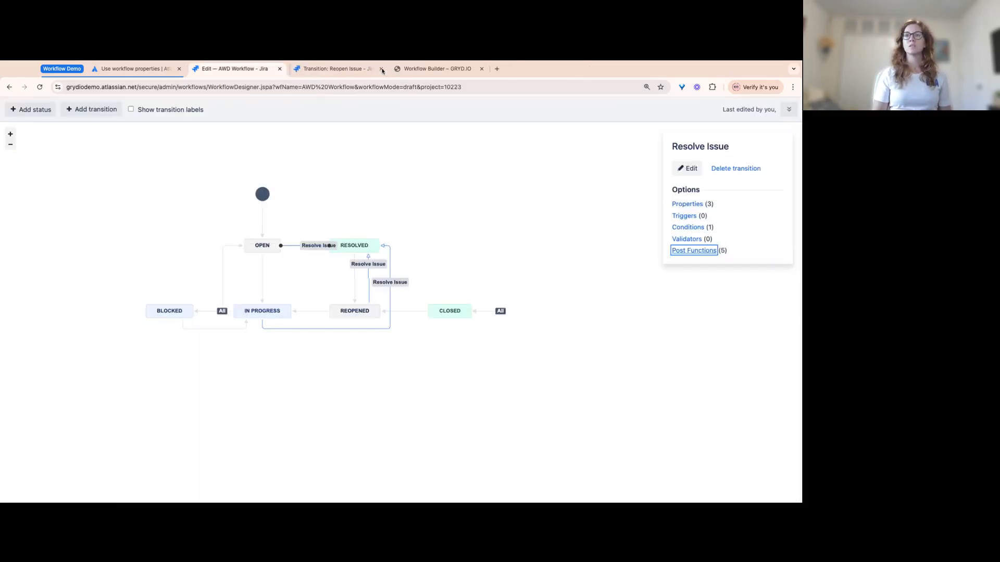
left_click(358, 178)
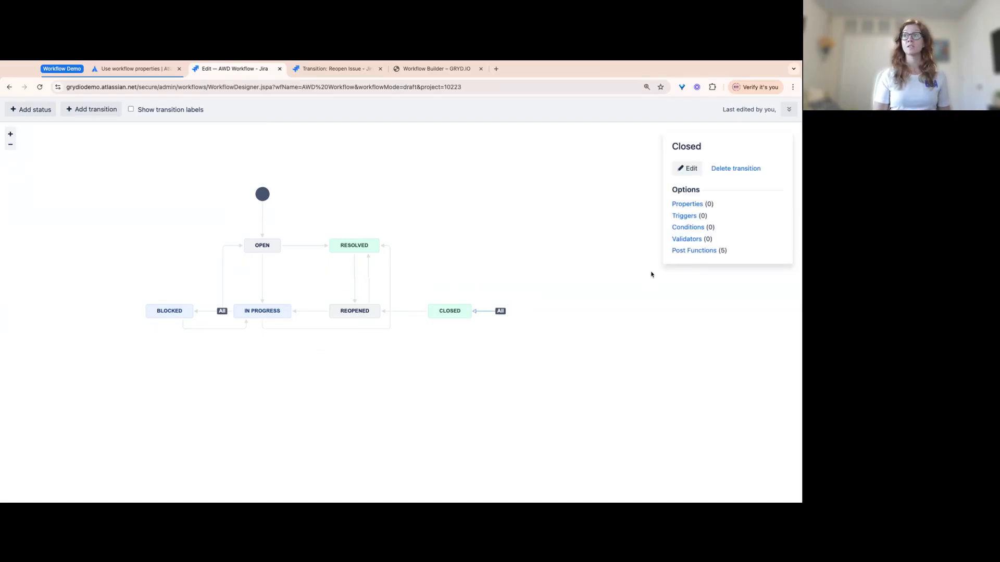
Open the properties of the global Closed transition and enter the property key jira.issue.editable.
left_click(697, 206)
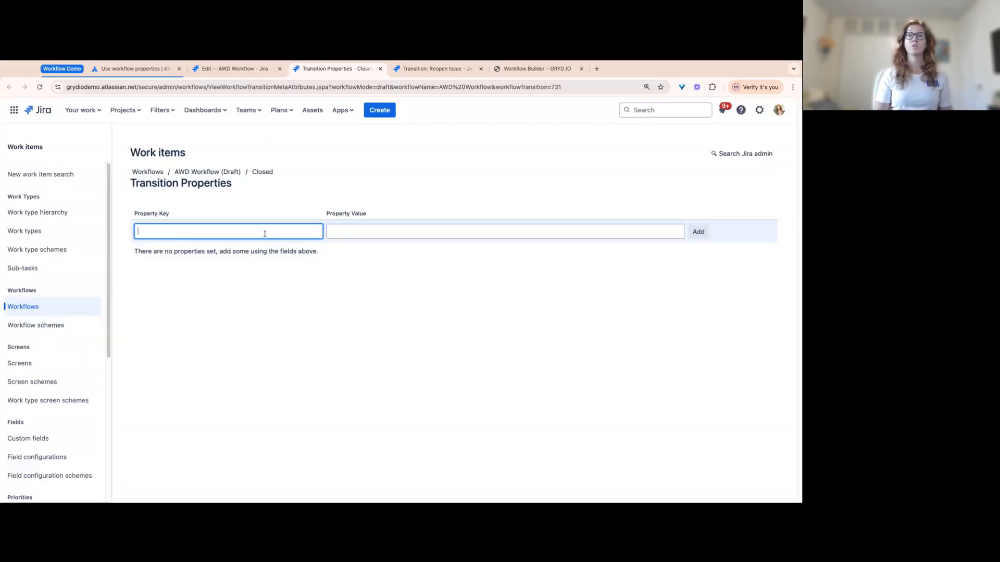
left_click(246, 243)
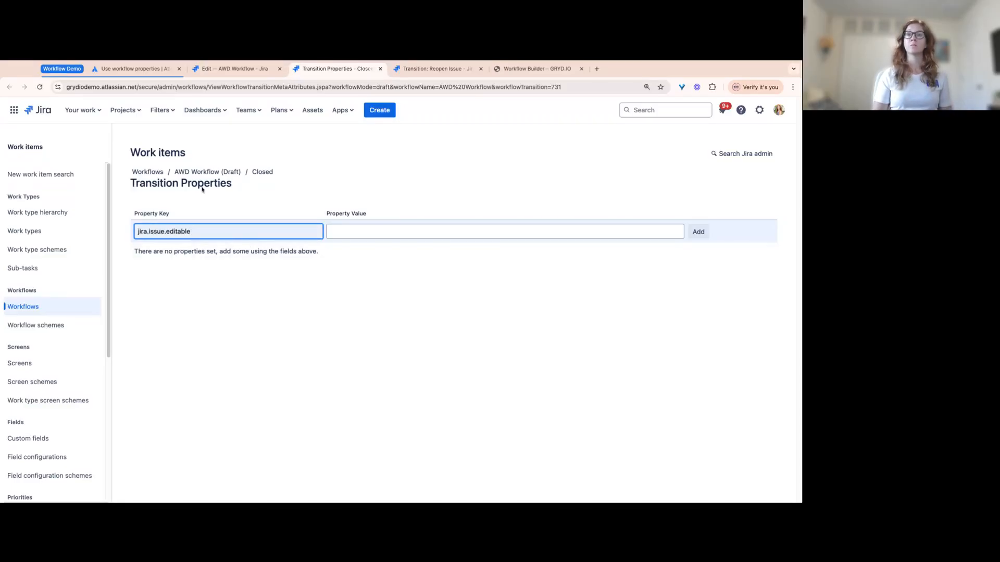
Review the status, permission and transition property keys in Atlassian's workflow properties documentation, including jira.field.resolution.include, and return to the Closed transition's properties.
left_click(154, 72)
left_click(244, 87)
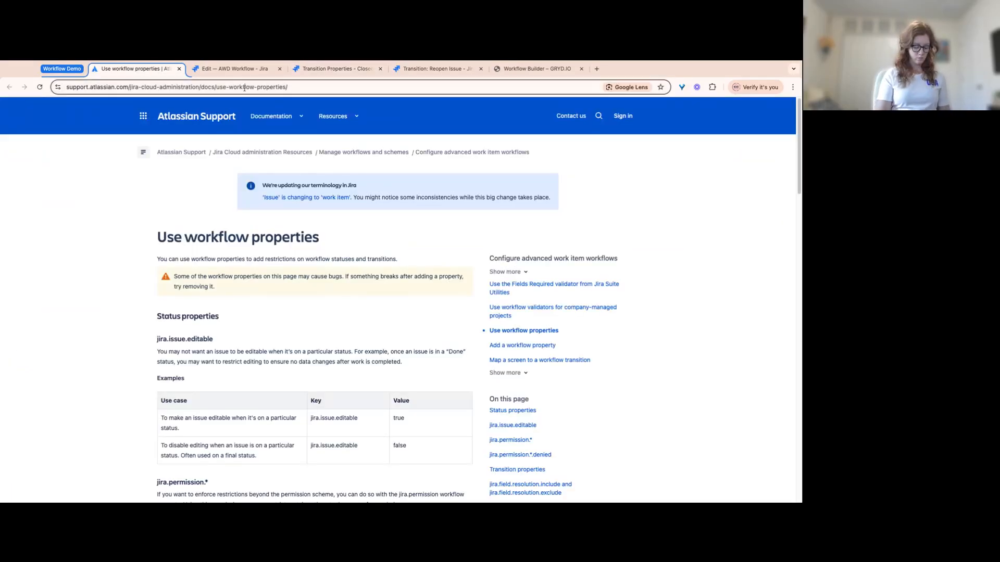
left_click(244, 87)
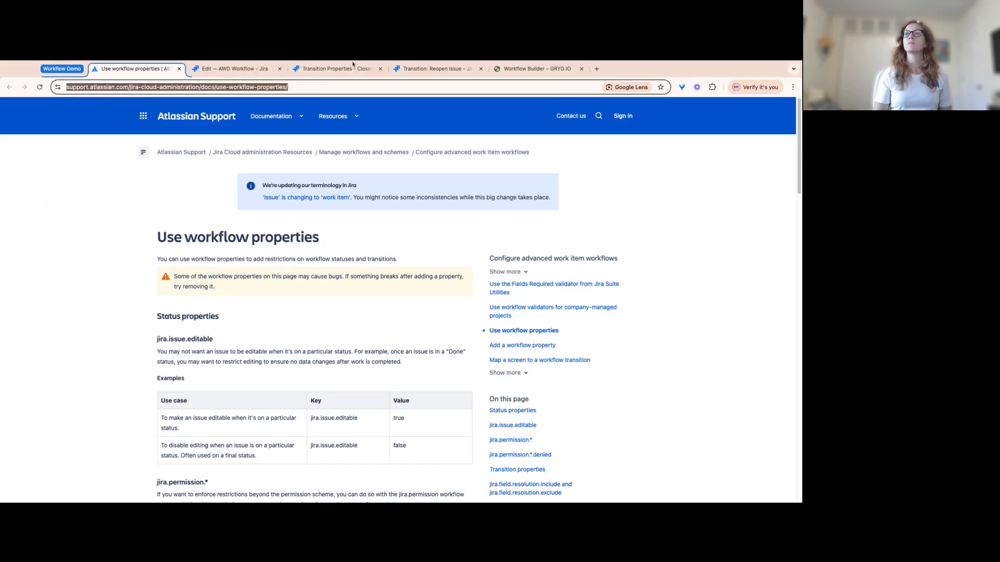
left_click(254, 67)
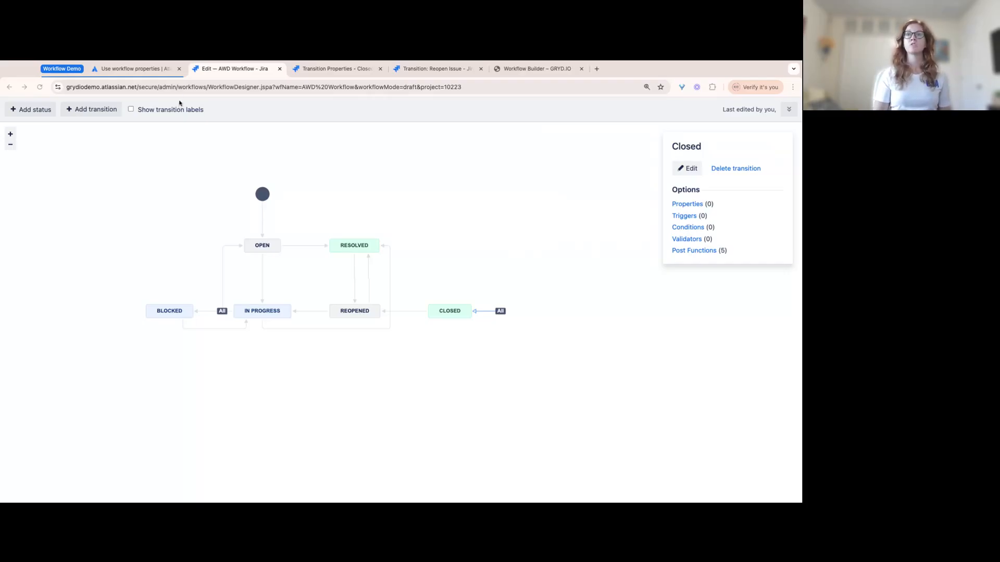
left_click(134, 68)
scroll(279, 322, "down", 7)
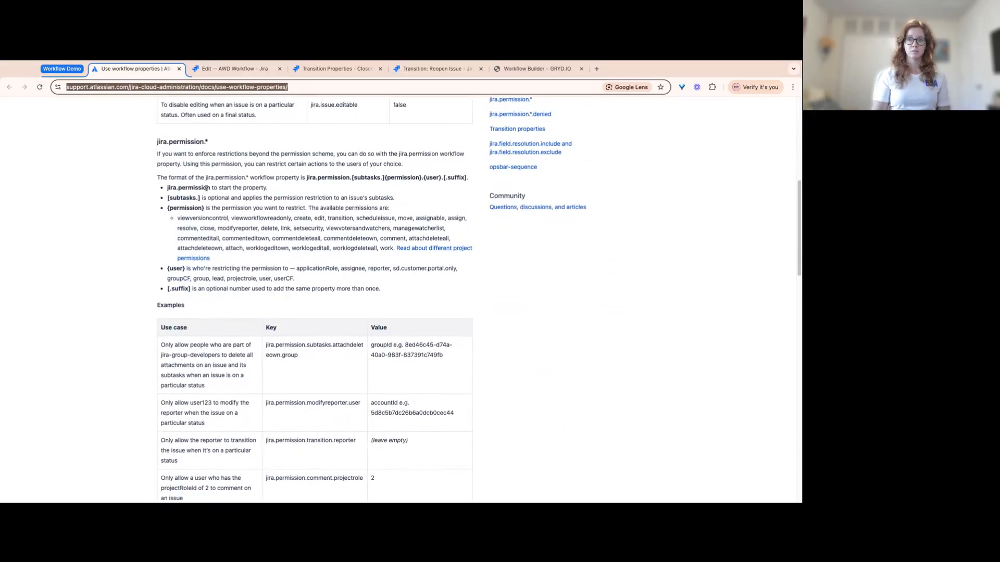
scroll(228, 287, "down", 3)
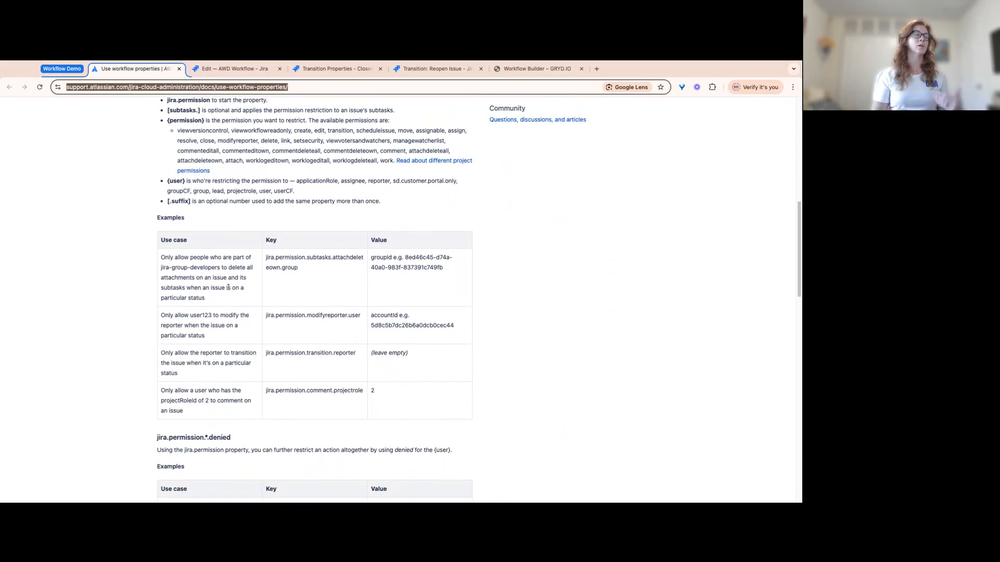
scroll(315, 300, "down", 11)
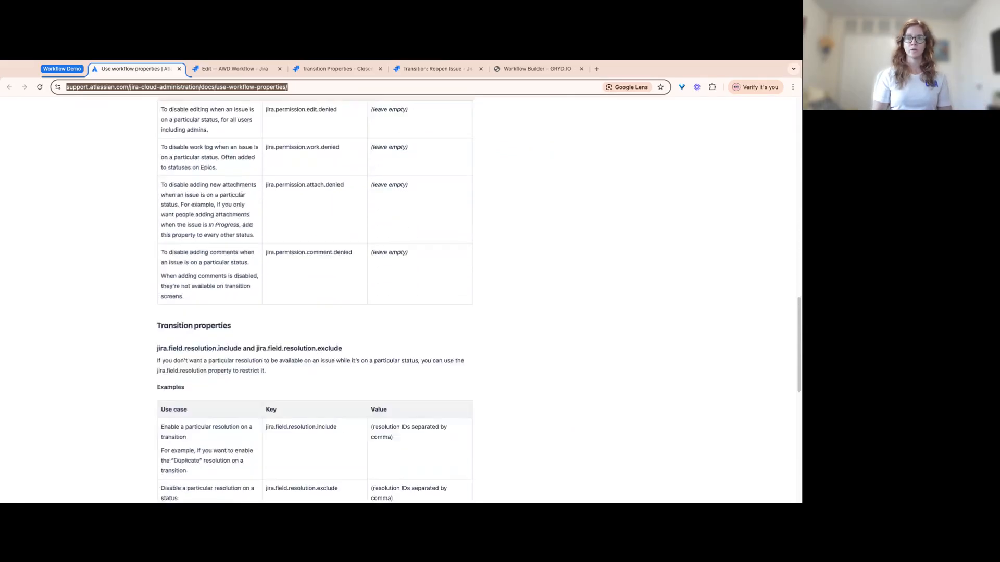
scroll(254, 303, "down", 1)
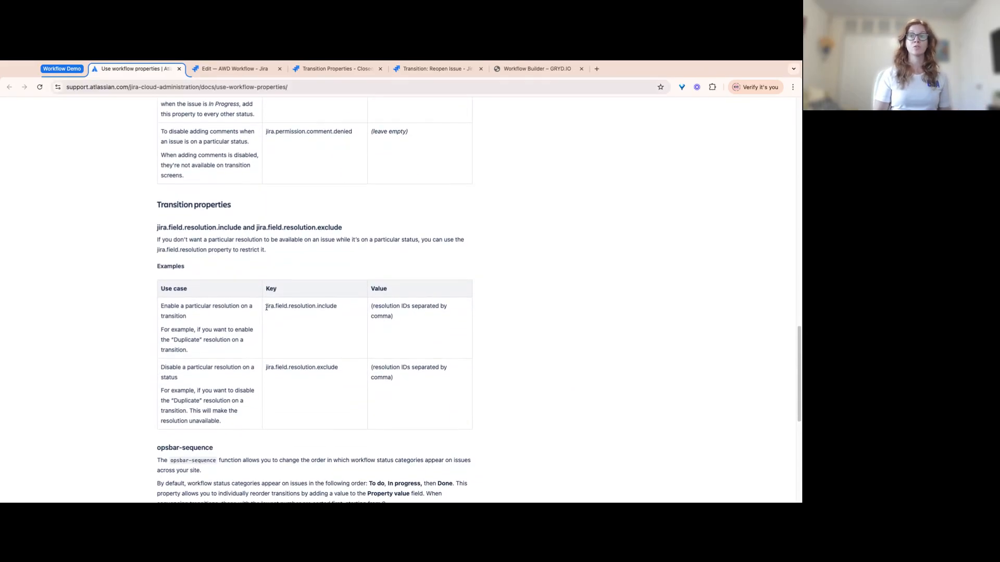
left_click_drag(266, 307, 325, 307)
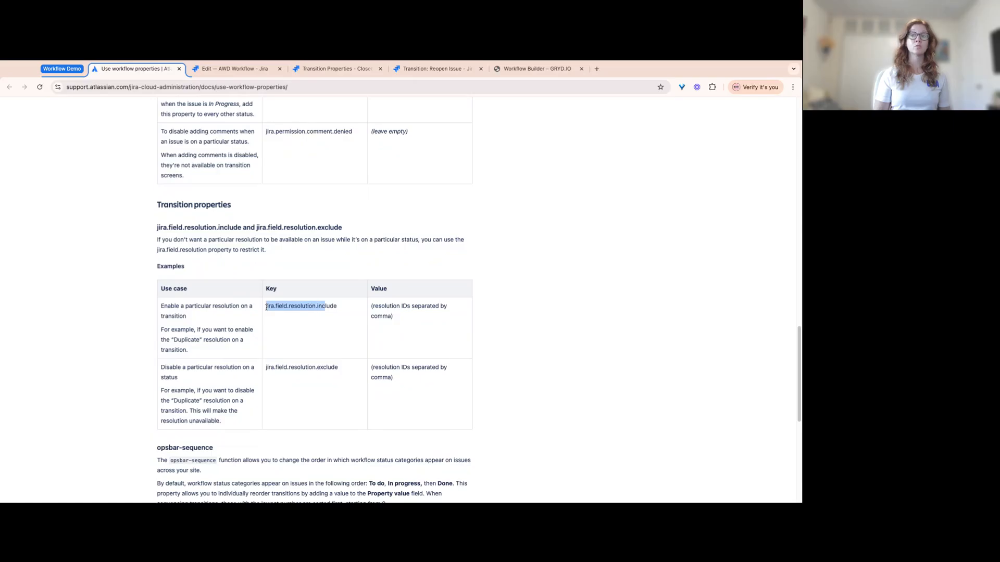
left_click(324, 309)
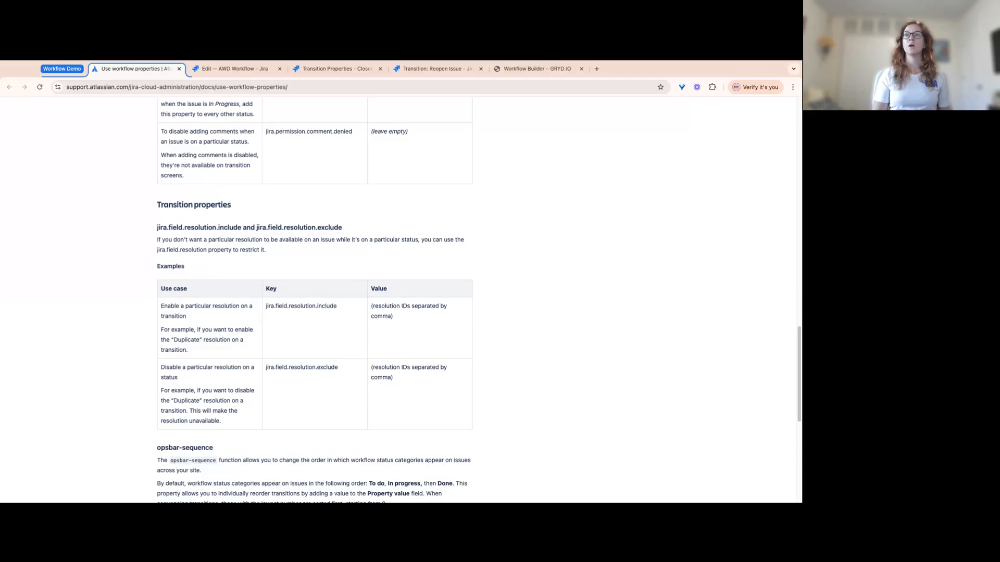
left_click(313, 69)
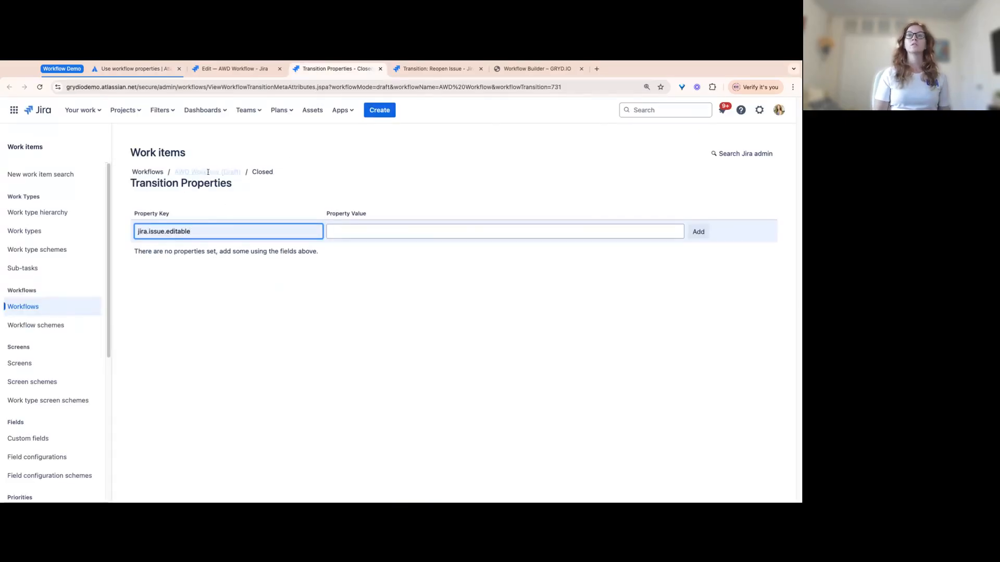
left_click(134, 69)
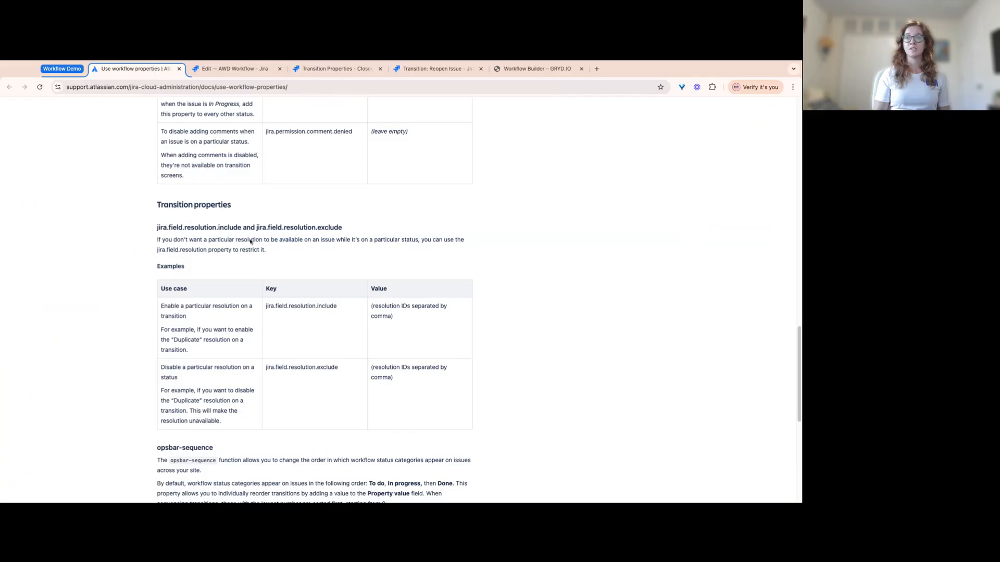
double_click(344, 307)
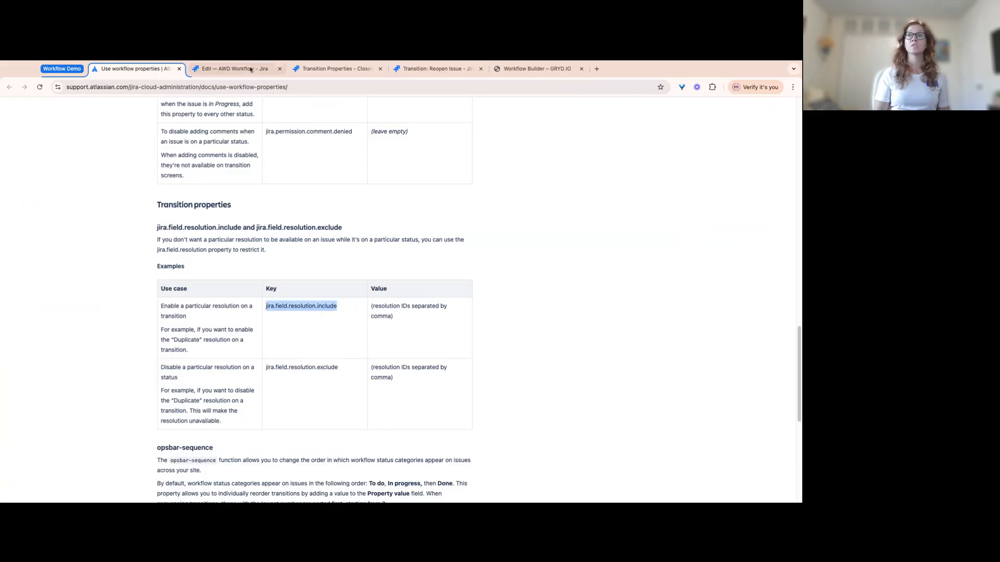
left_click(333, 68)
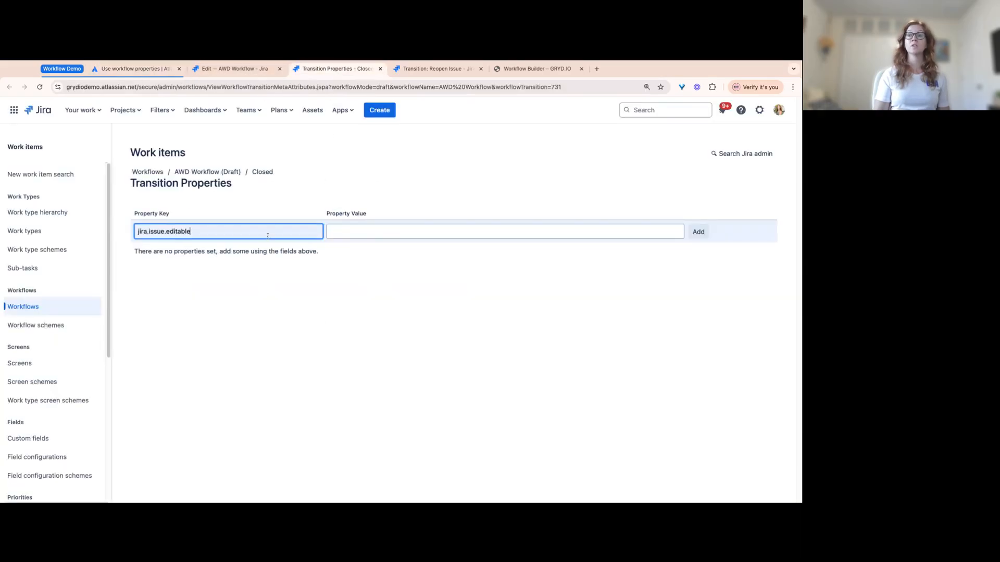
Set the jira.issue.editable property value to false and add the property to the Closed transition.
left_click(353, 232)
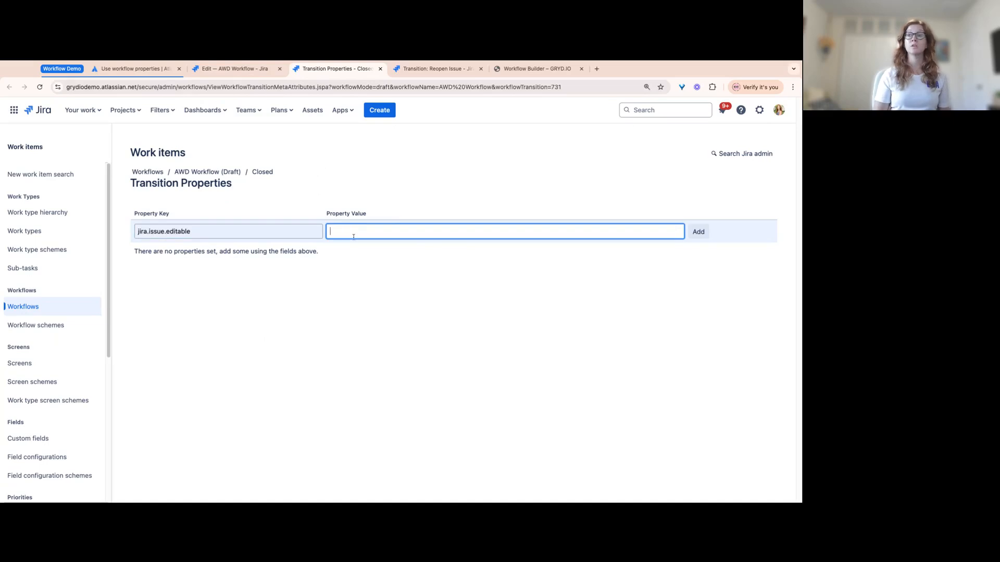
left_click(417, 305)
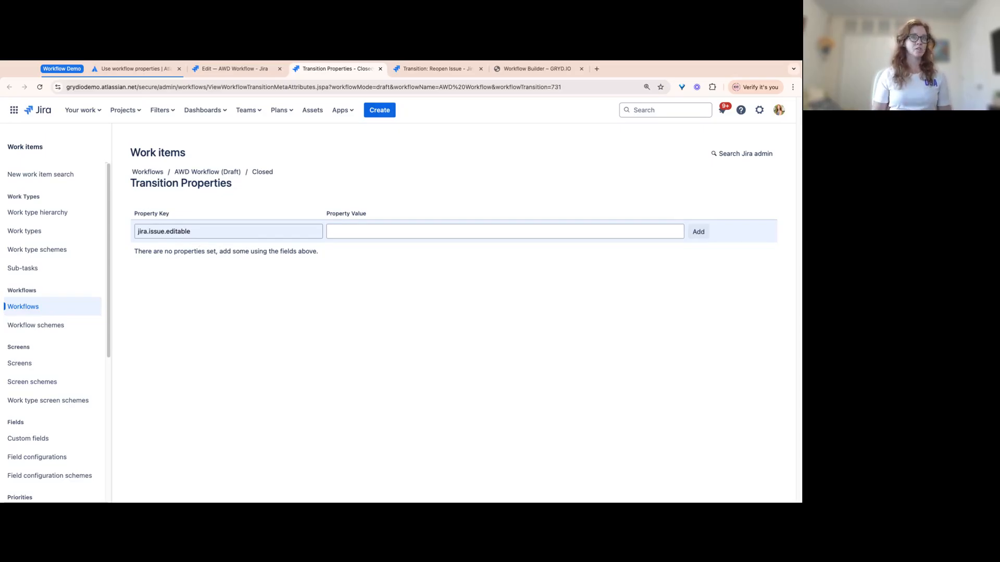
left_click(372, 232)
type("false")
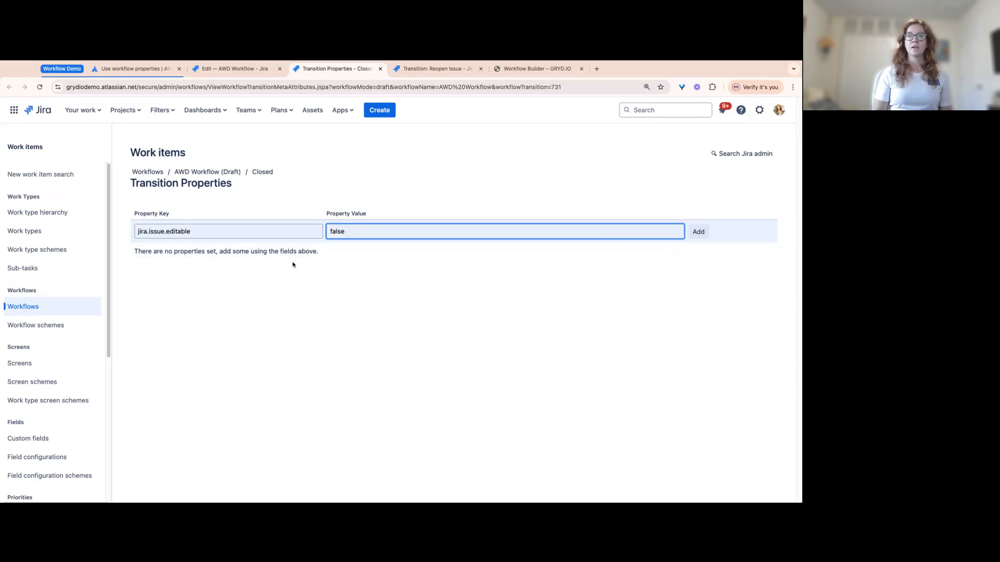
left_click(701, 233)
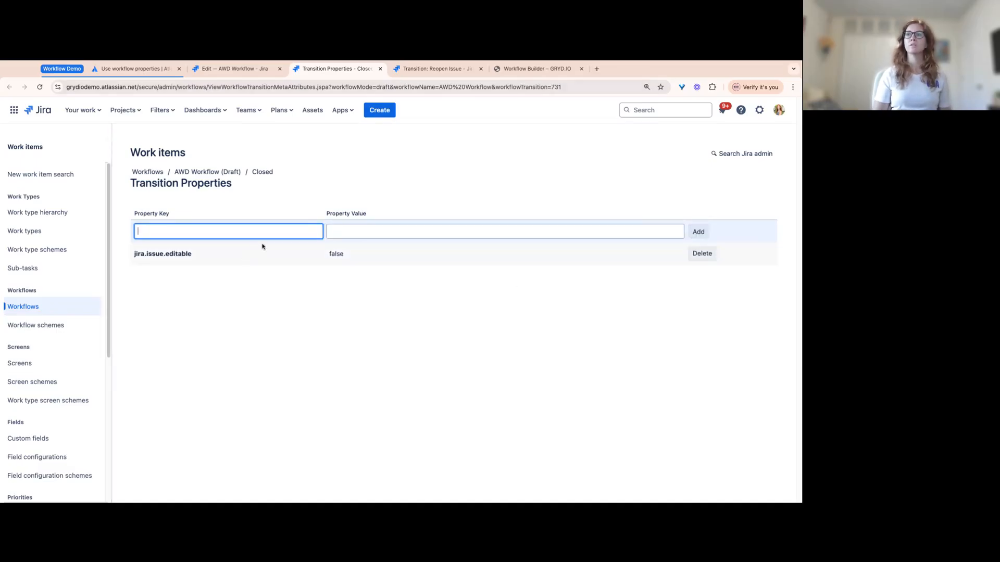
Close the Closed properties and Reopen Issue pages, and inspect the Closed status and its global transition in the workflow diagram.
left_click(381, 69)
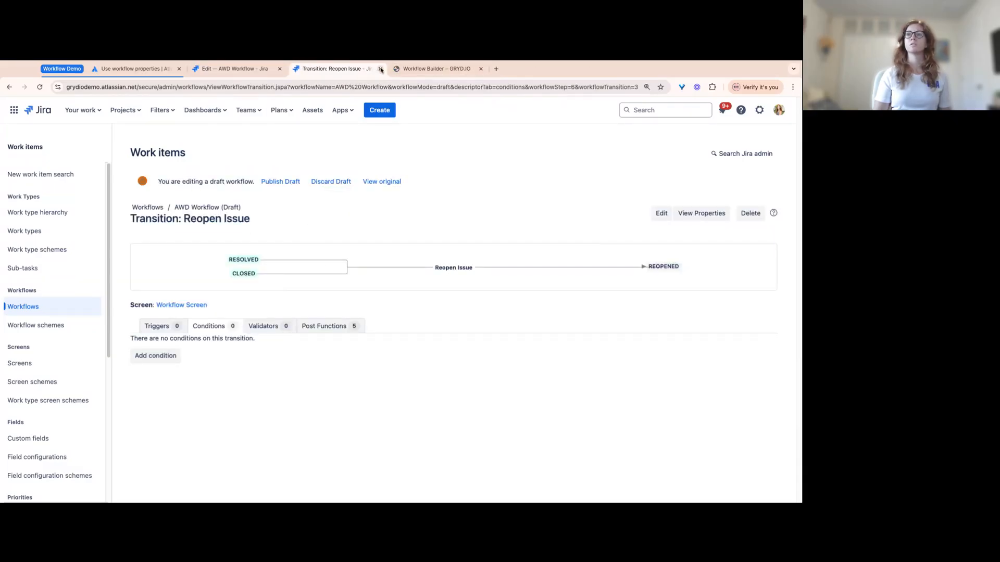
left_click(381, 69)
left_click(235, 68)
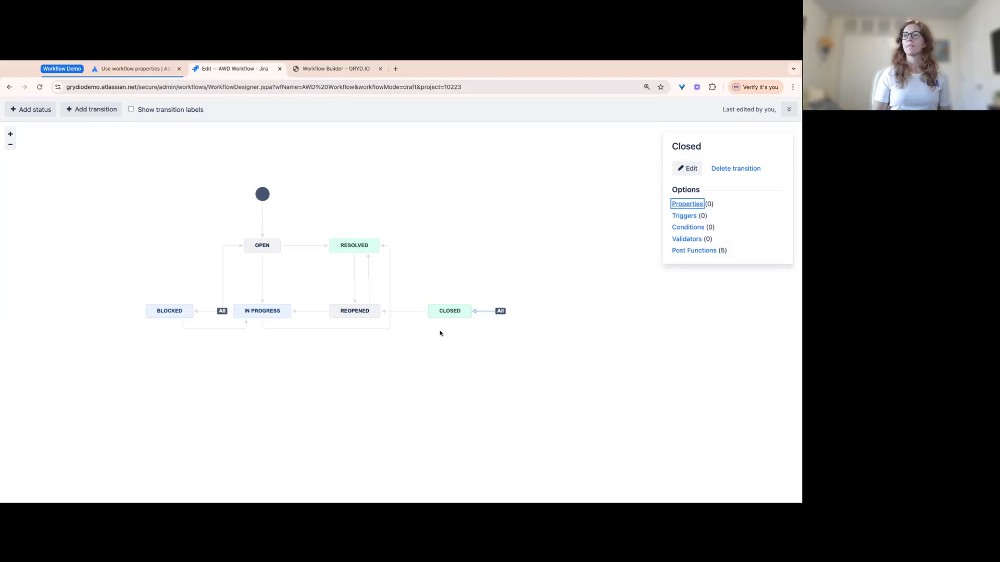
left_click(448, 311)
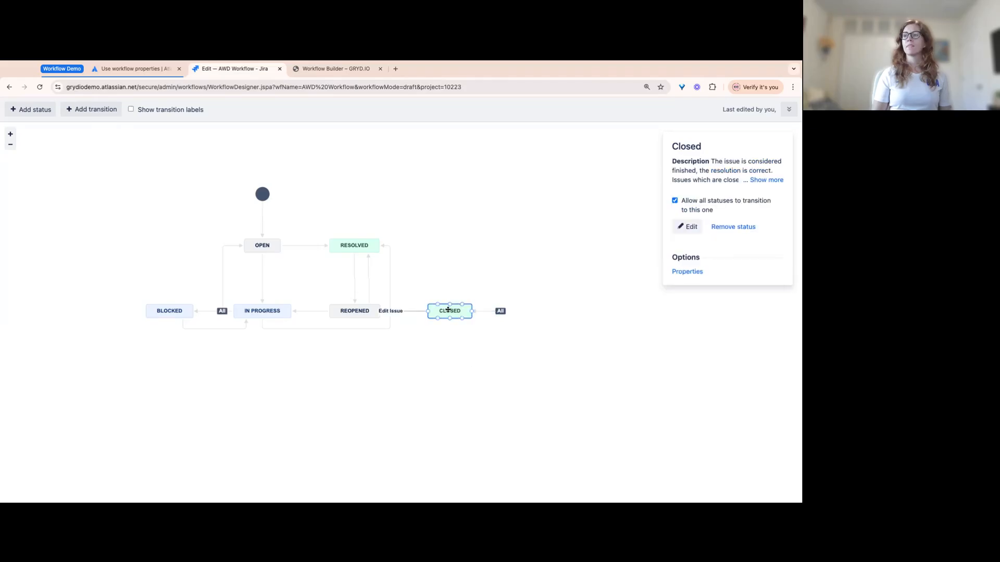
left_click(485, 312)
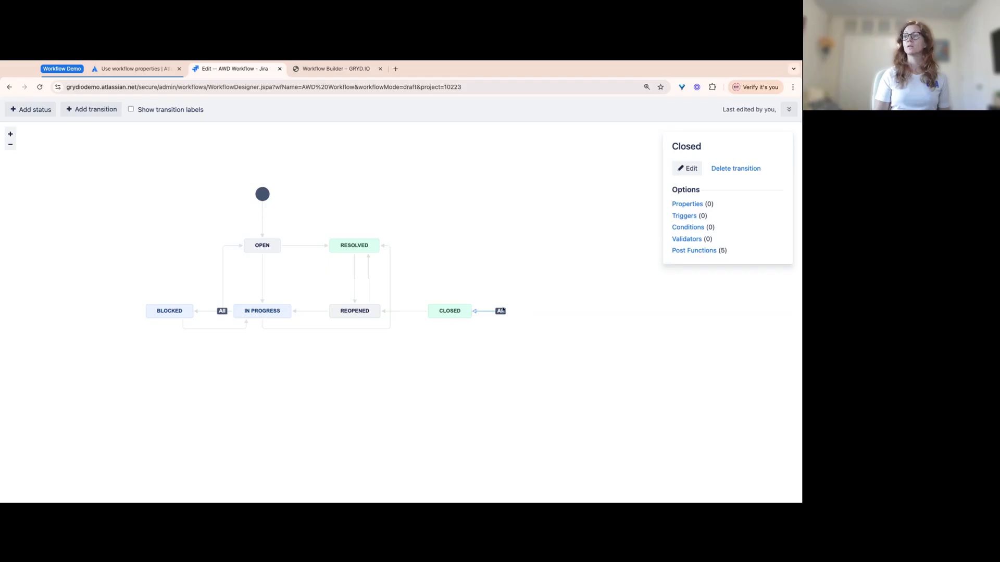
Reload the workflow designer, select the global Closed transition and expand the diagram to full screen.
left_click(507, 87)
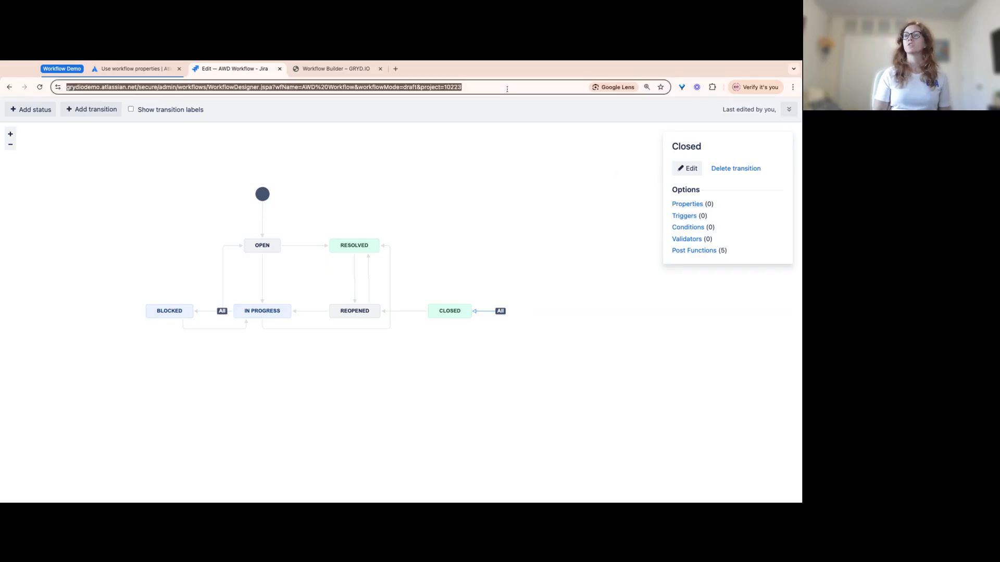
key("Return")
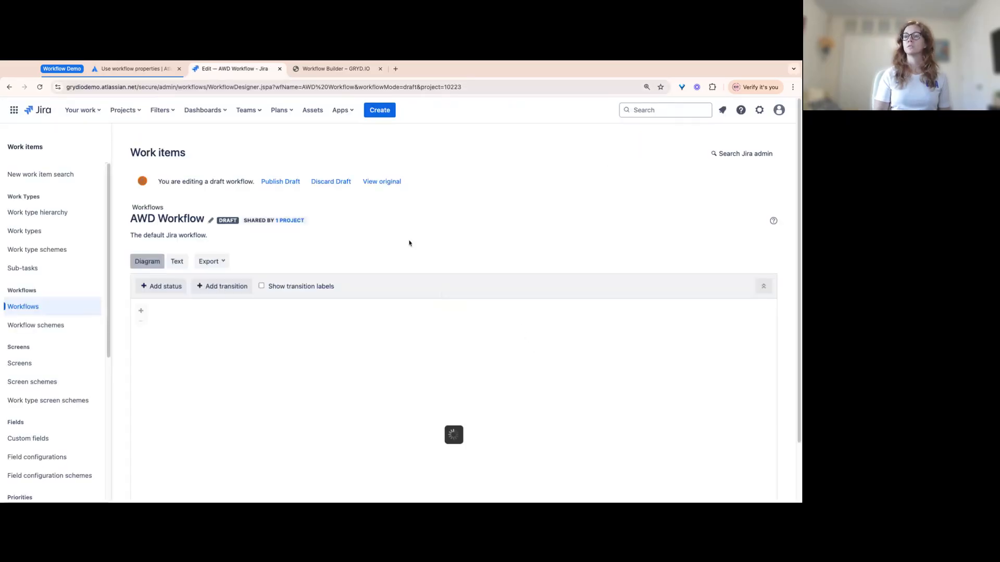
left_click(629, 417)
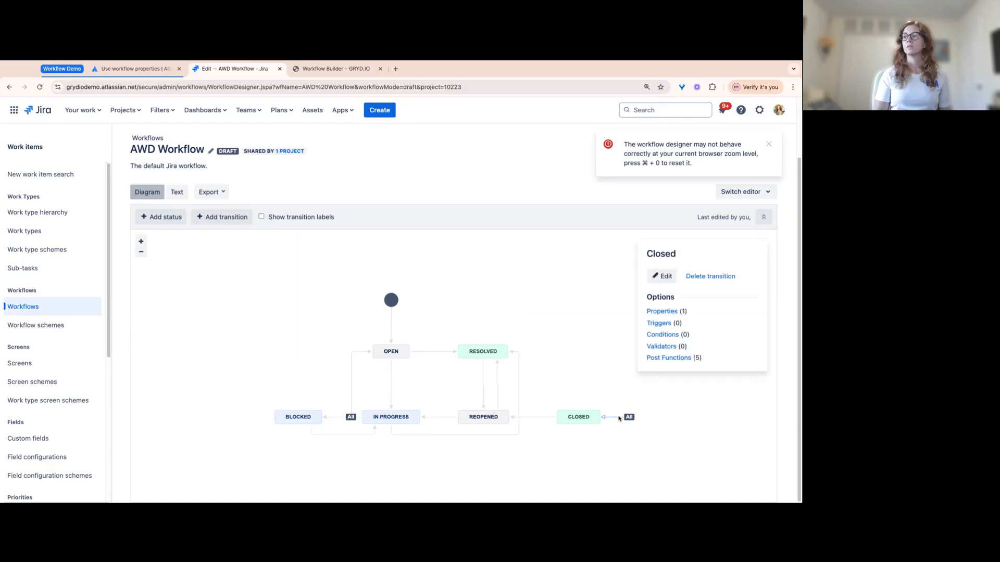
left_click(763, 216)
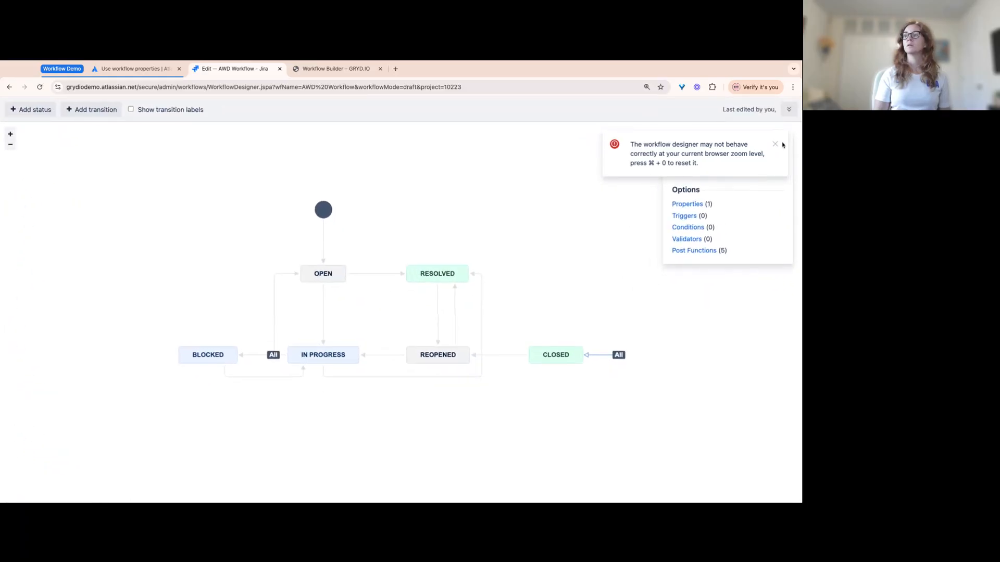
left_click(777, 147)
Delete the jira.issue.editable property from the Closed transition and return to the workflow diagram.
left_click(692, 204)
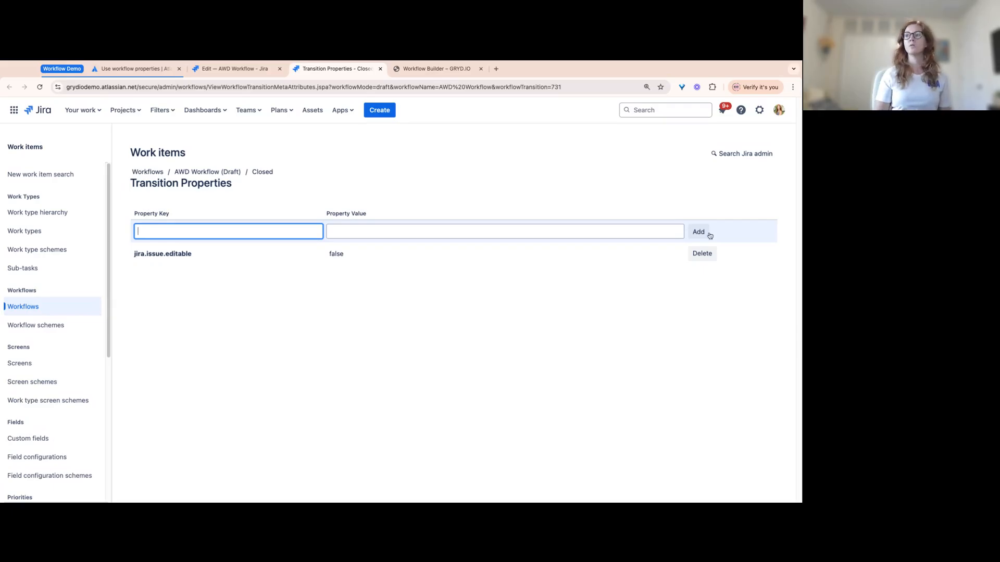
left_click(703, 259)
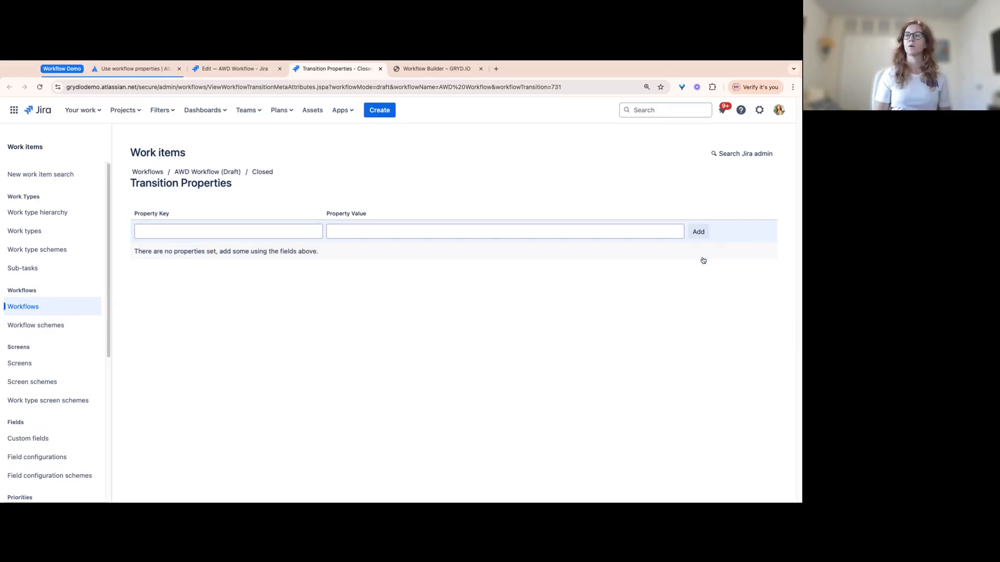
left_click(380, 70)
left_click(663, 287)
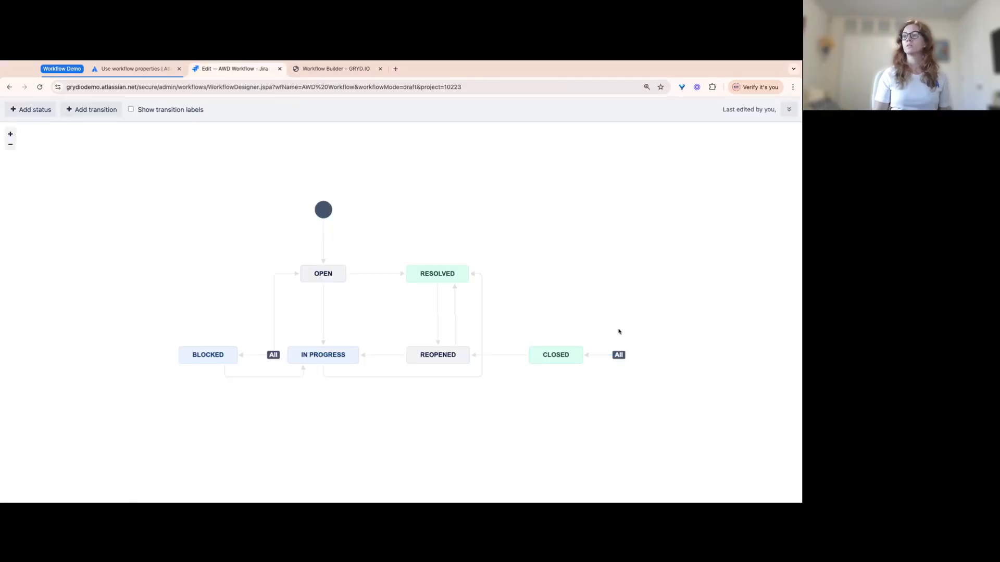
Review the properties of the Closed status, return to the diagram and exit its full-screen view.
left_click(565, 359)
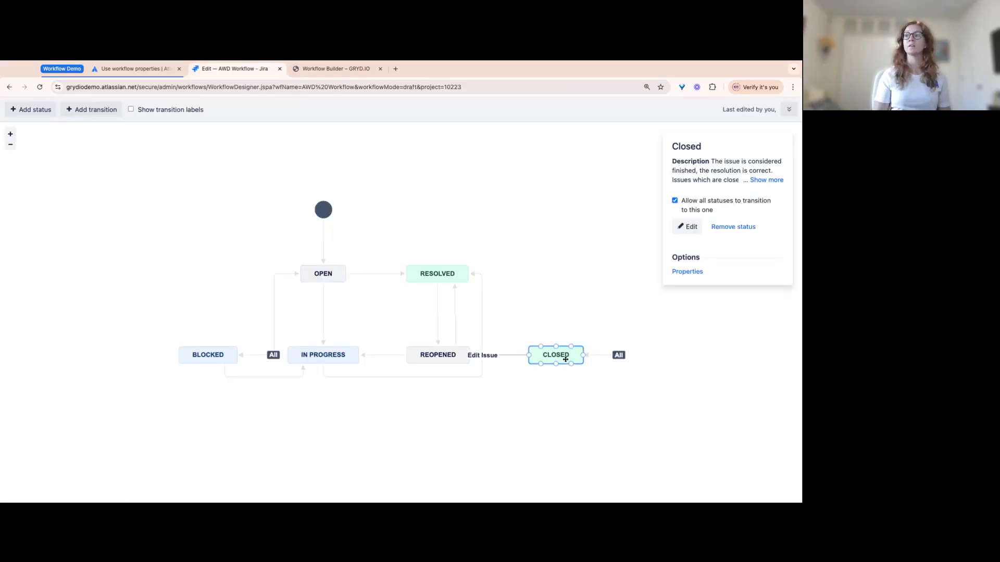
left_click(685, 273)
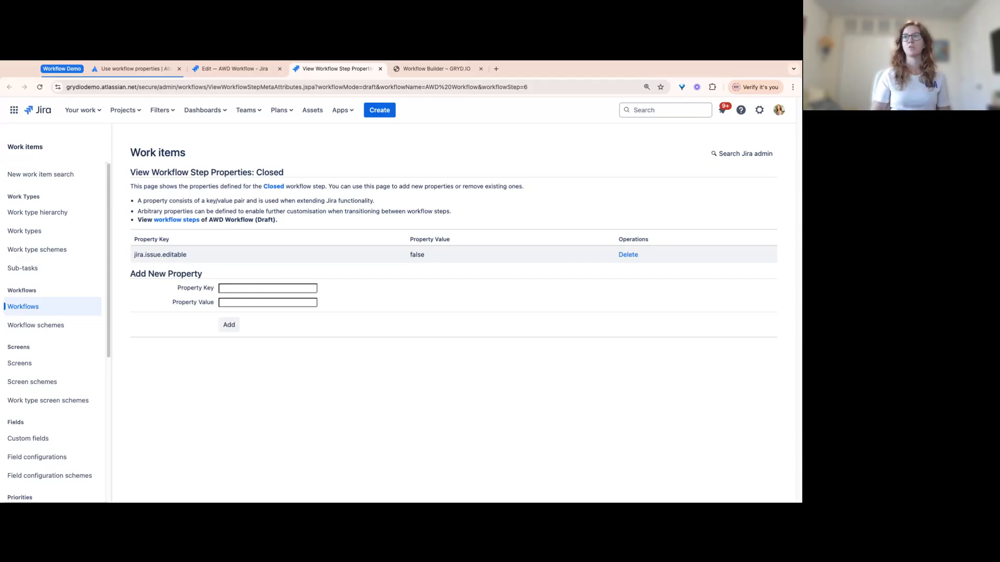
left_click(380, 69)
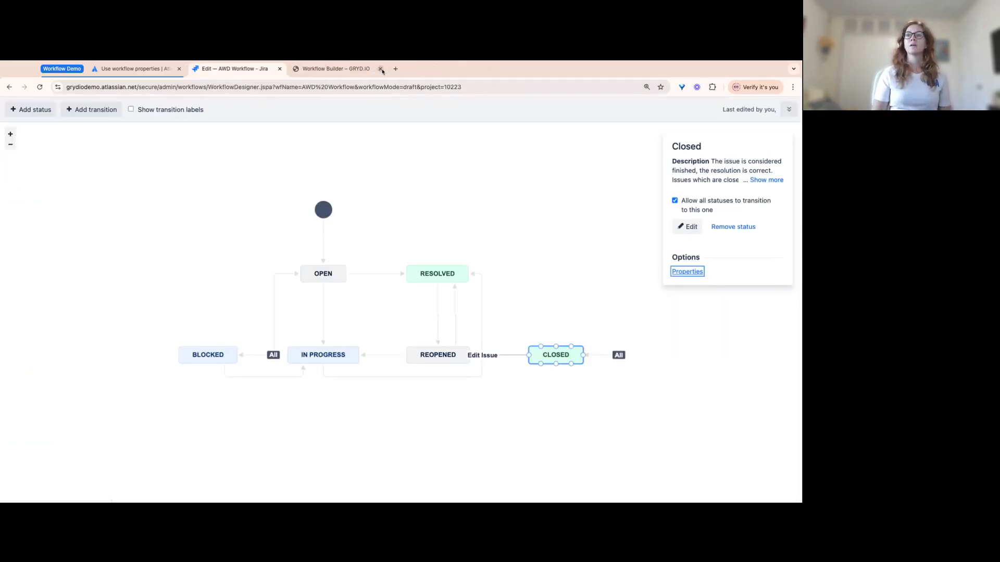
left_click(209, 165)
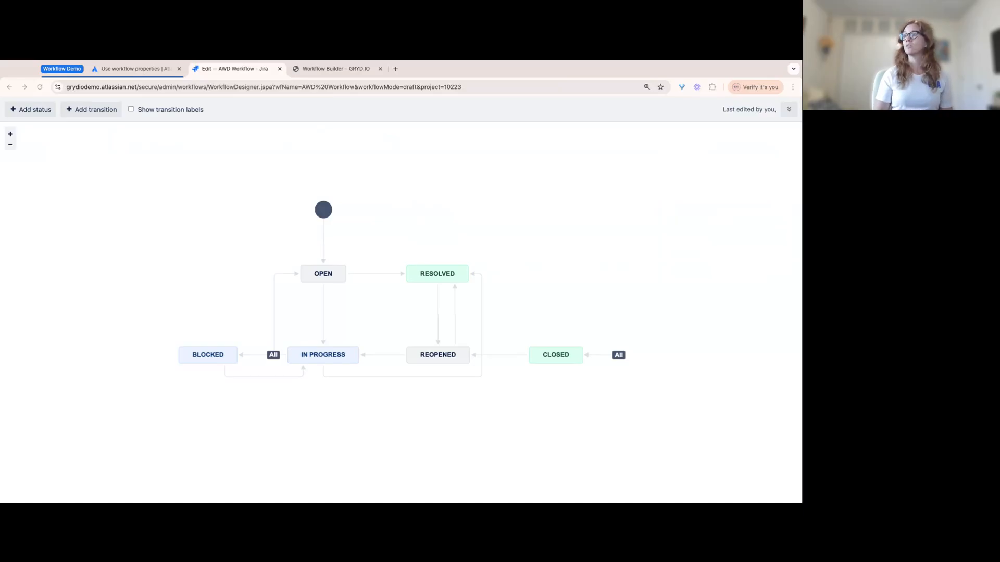
left_click(789, 109)
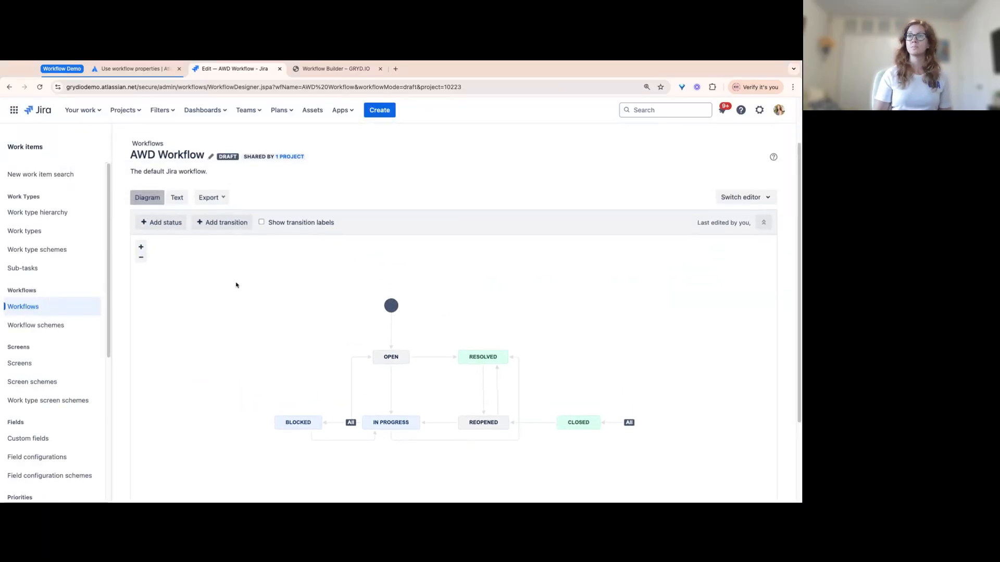
Publish the draft AWD Workflow without saving a backup copy, and return to the project's AWD board.
left_click(289, 183)
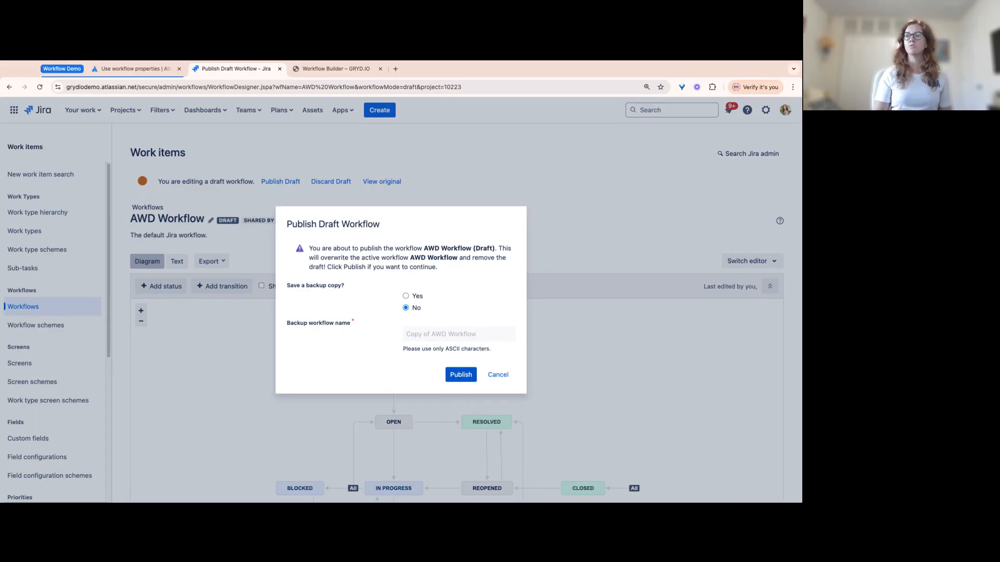
left_click(461, 375)
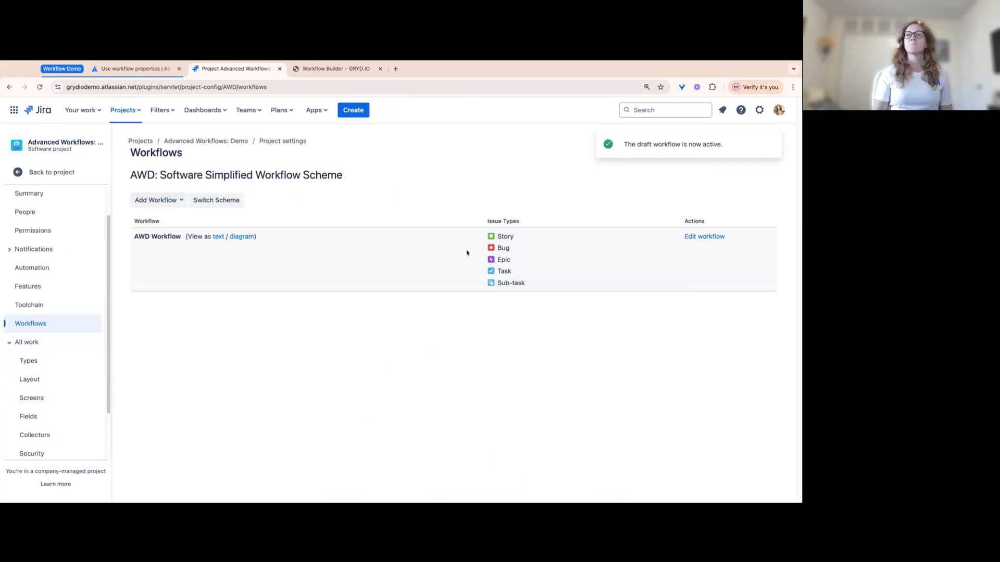
left_click(24, 176)
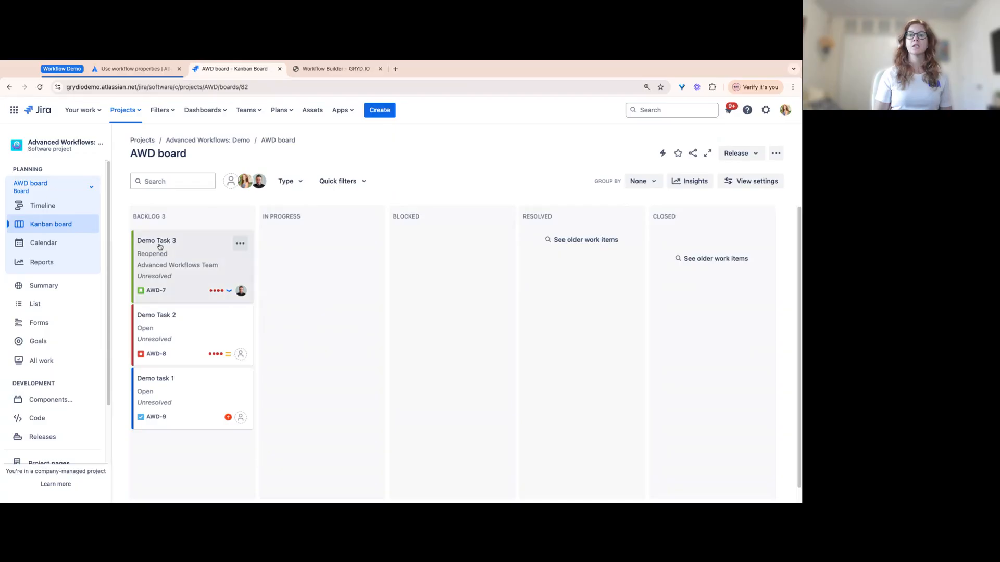
Open Demo Task 2 from the backlog and try to move it to In Progress with the Start Progress transition.
left_click(162, 319)
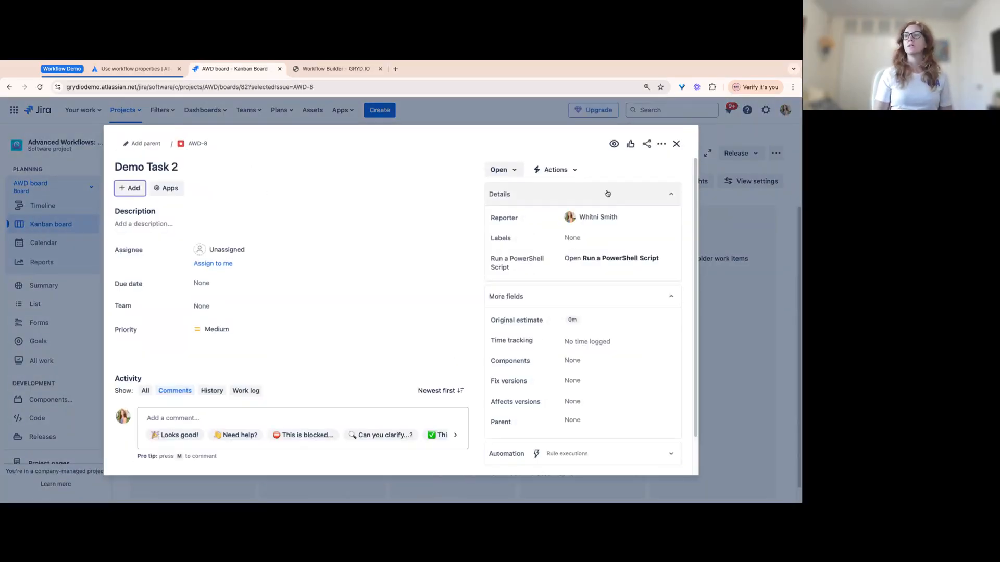
left_click(495, 171)
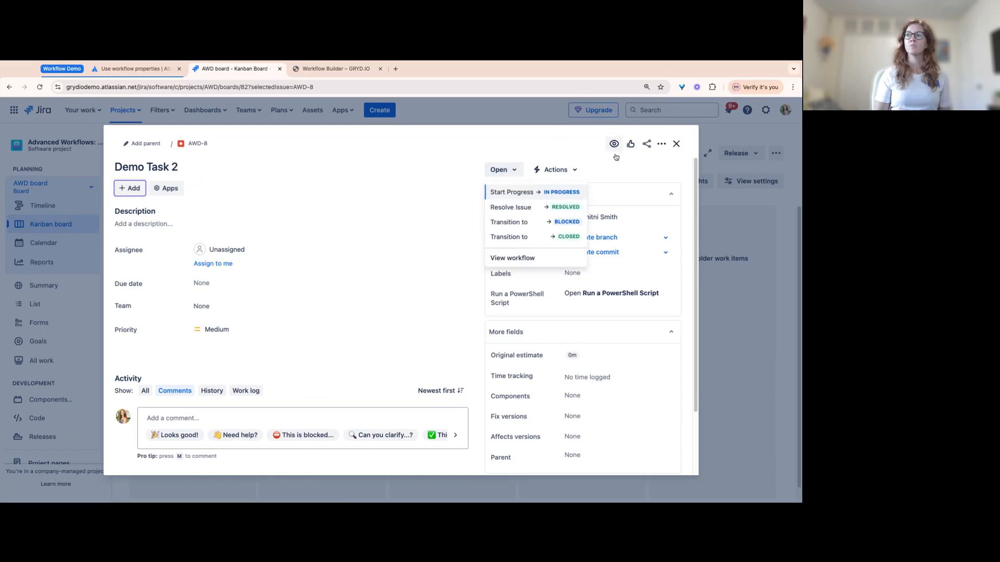
left_click(517, 195)
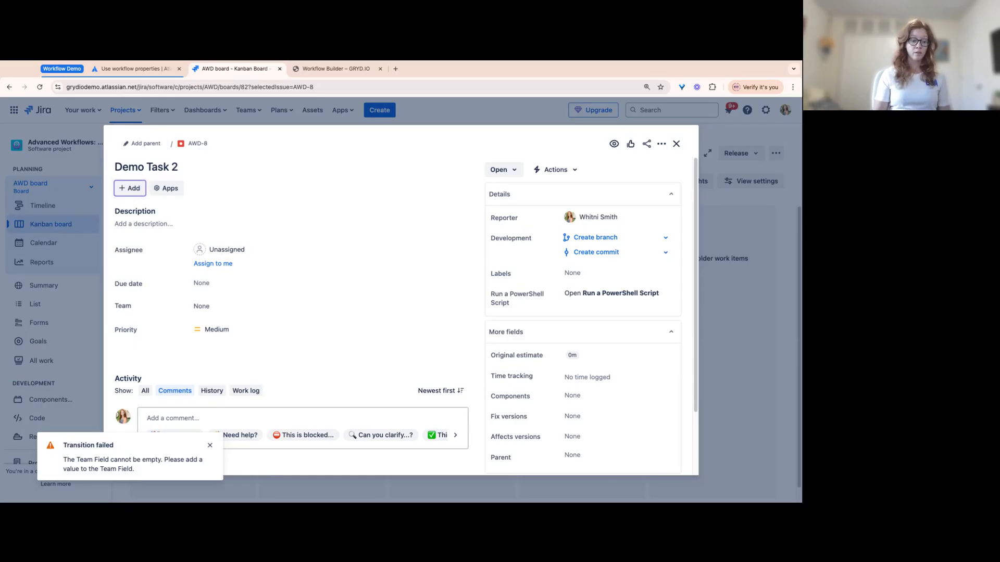
Set the Team of Demo Task 2 to Advanced Workflows Team and dismiss the failed transition notice.
left_click(221, 307)
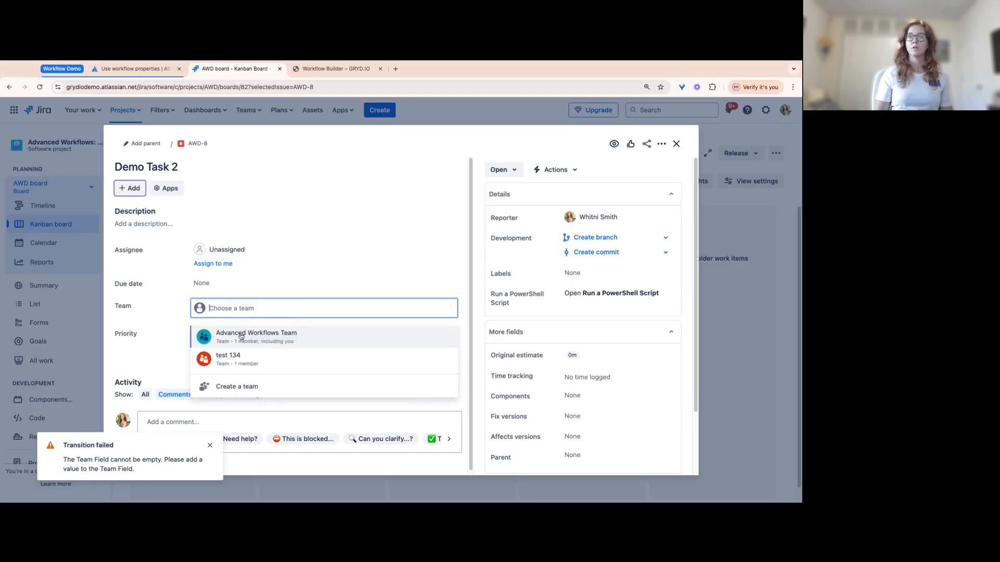
left_click(241, 335)
left_click(210, 446)
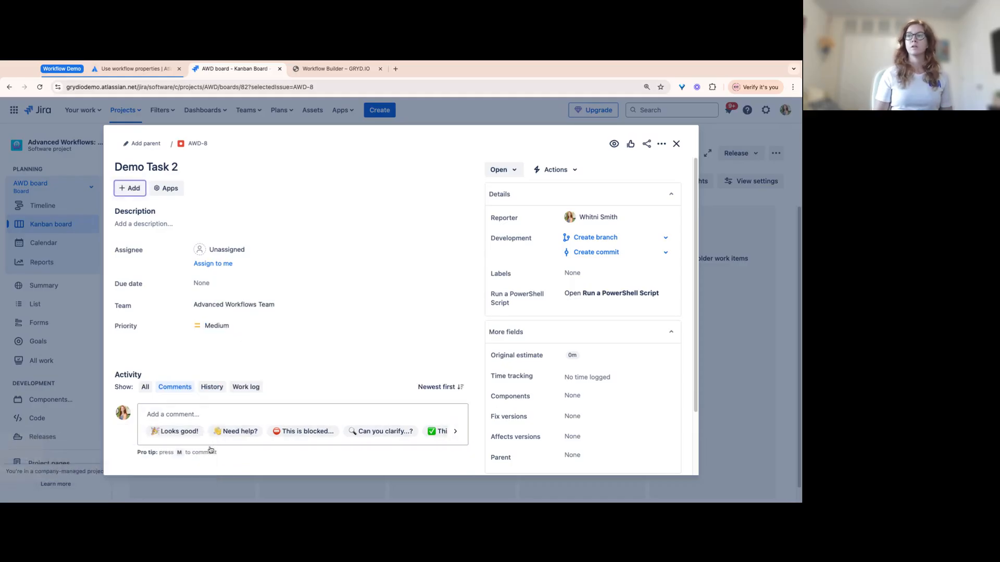
Try the Start Progress transition on Demo Task 2 again, and reselect Advanced Workflows Team as its team.
left_click(501, 170)
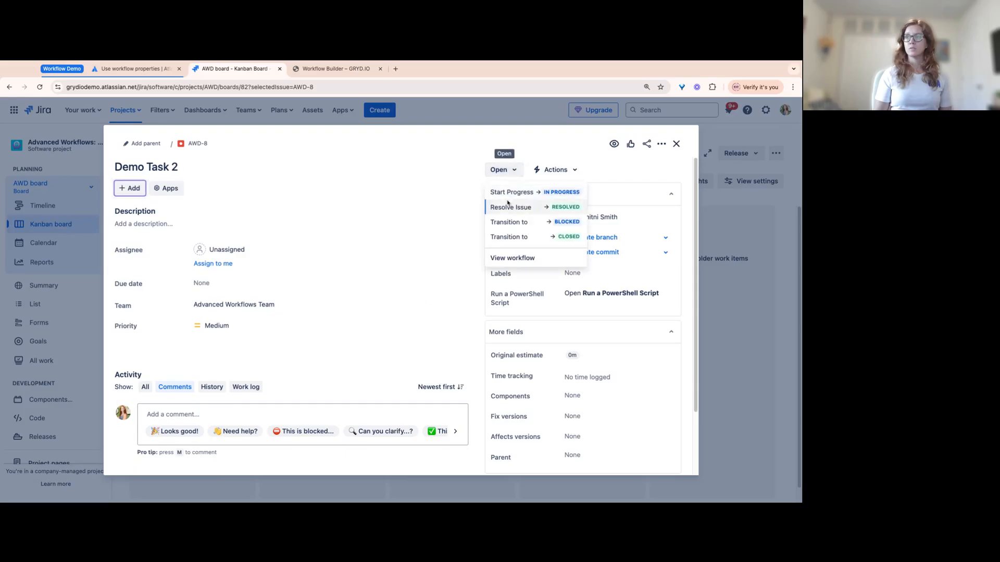
left_click(508, 192)
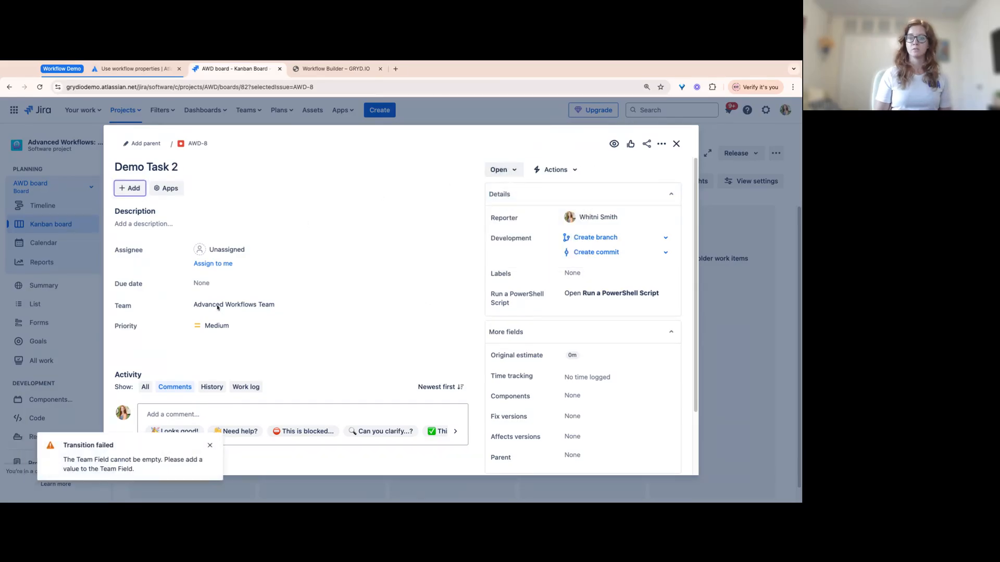
left_click(210, 448)
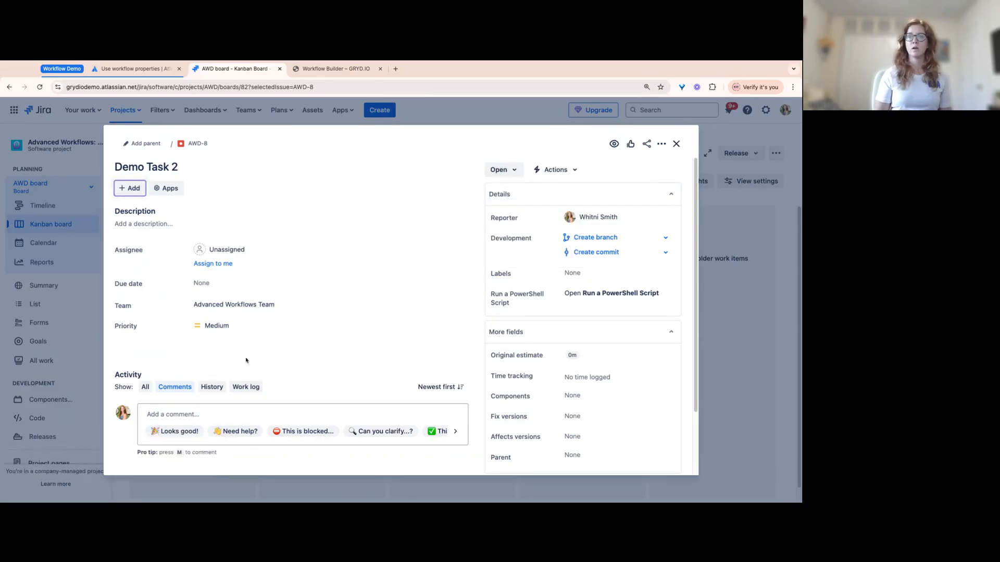
left_click(302, 308)
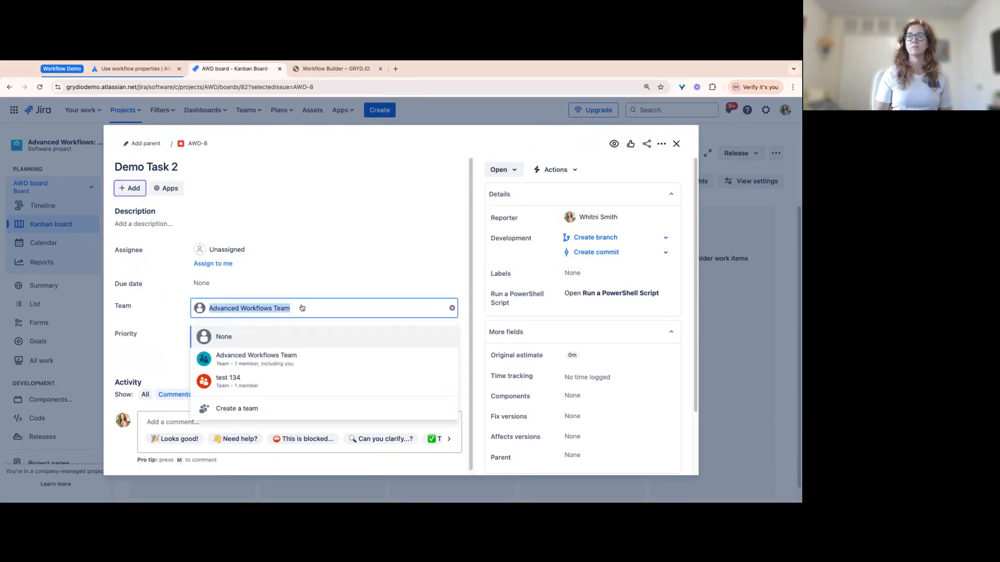
left_click(274, 360)
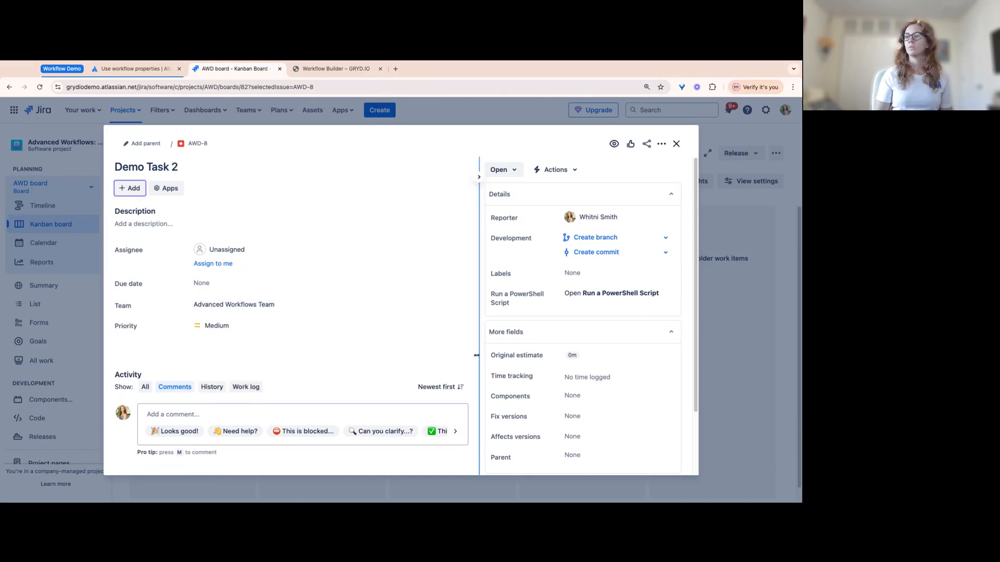
Add the Team select field to the Bug issue layout's description fields, between the existing Team and Priority fields, and save the layout.
scroll(584, 366, "down", 3)
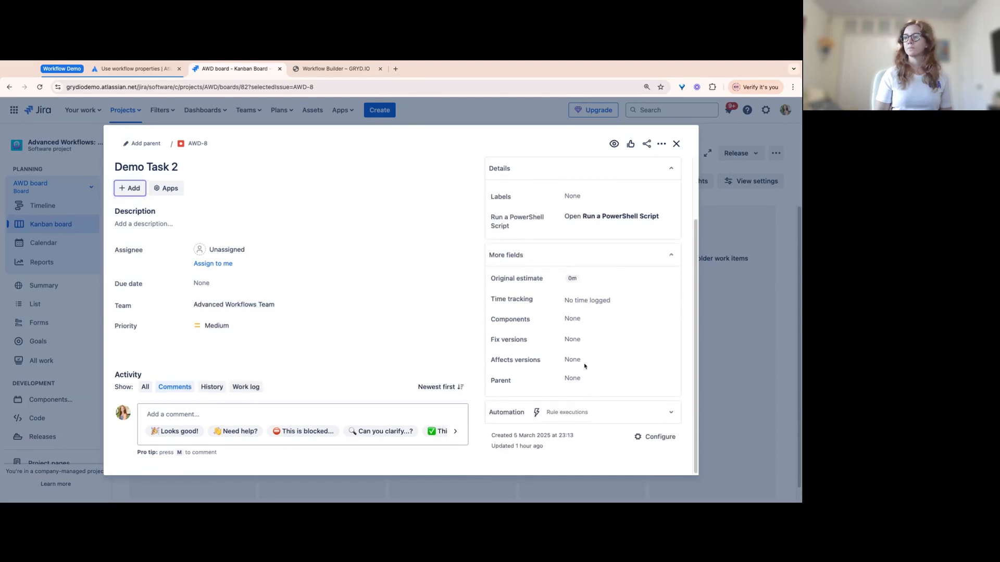
left_click(651, 439)
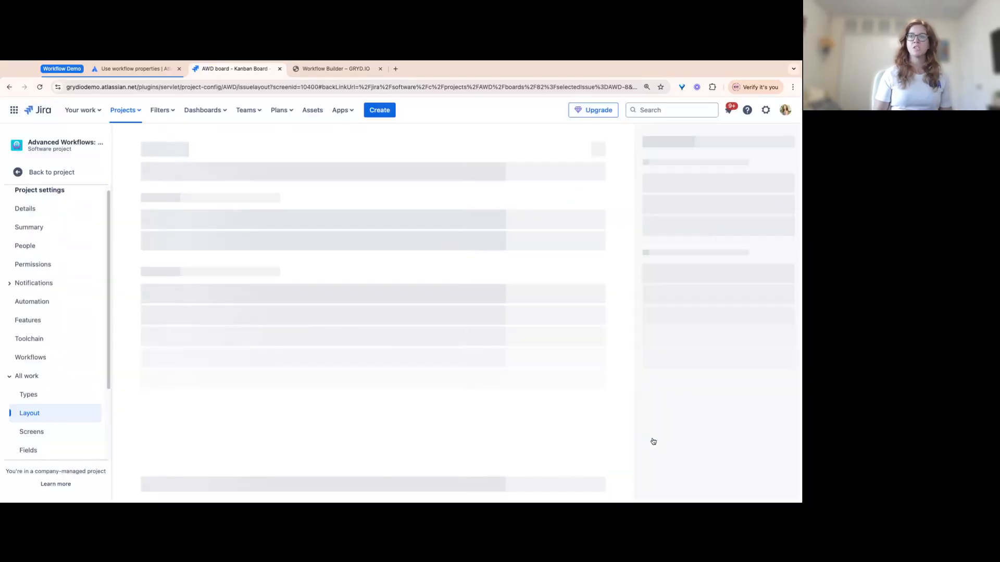
left_click(682, 177)
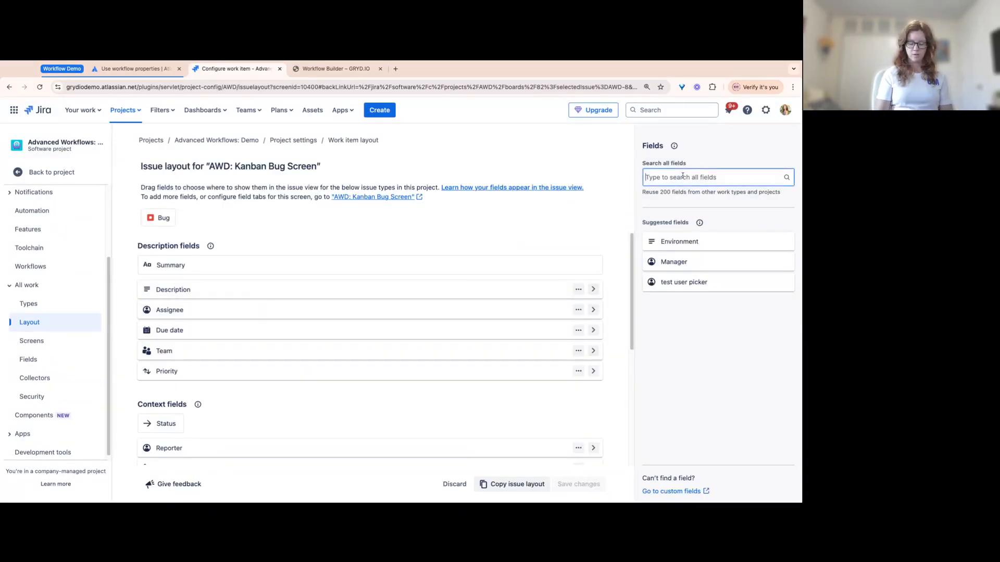
type("Team")
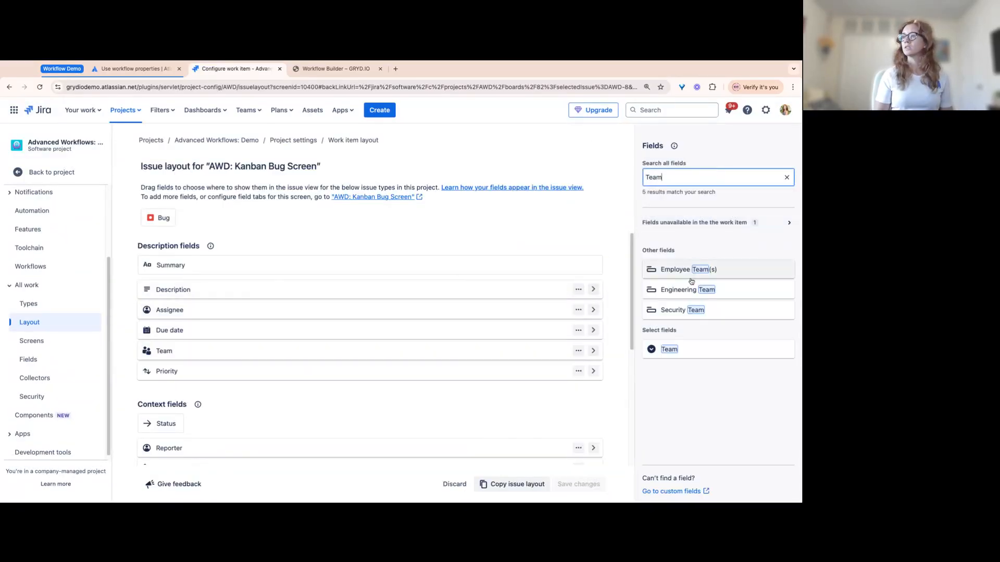
left_click_drag(685, 346, 211, 360)
left_click(578, 484)
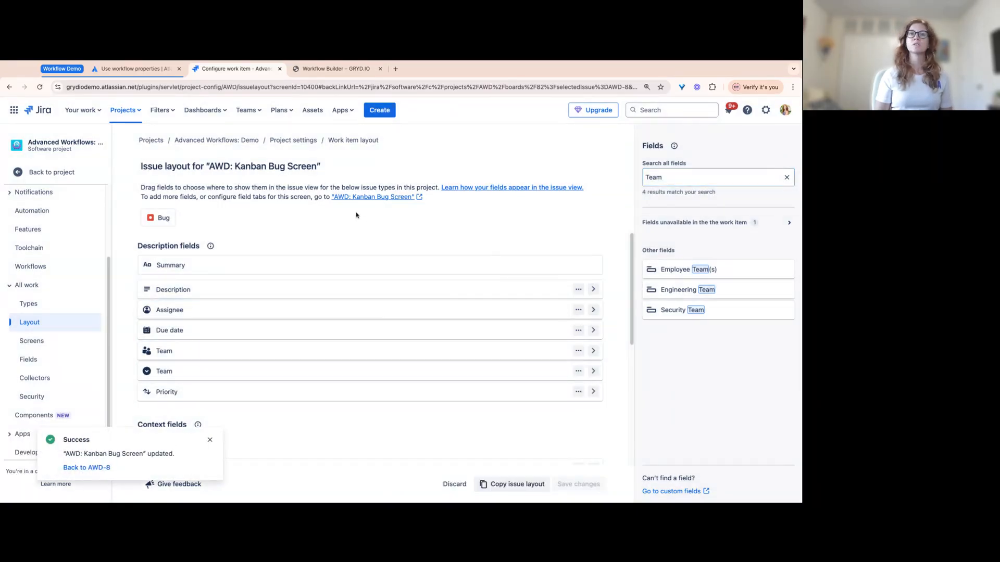
Return to Demo Task 2, set its newly added Team select field to Baltimore, and check both team values.
left_click(10, 87)
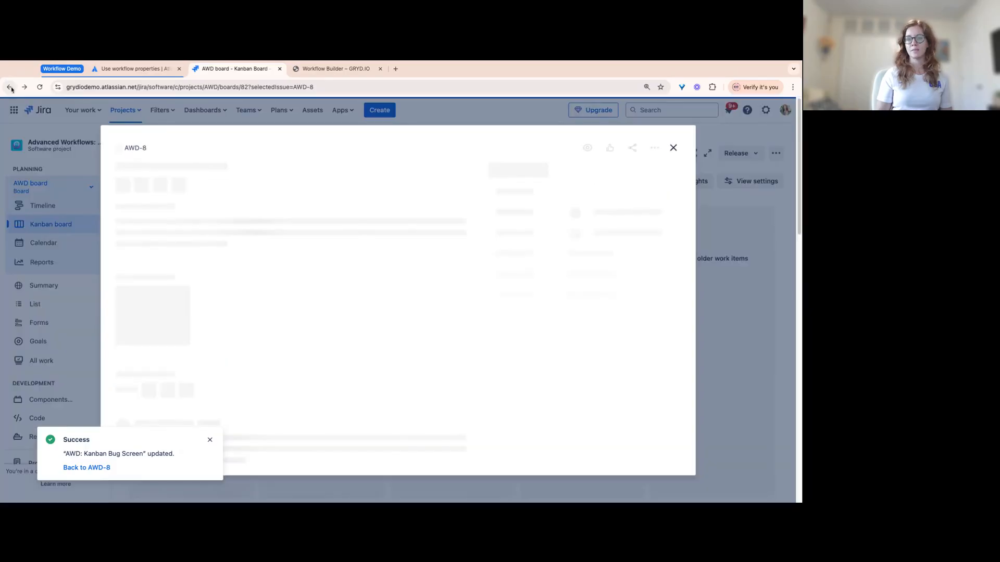
left_click(210, 327)
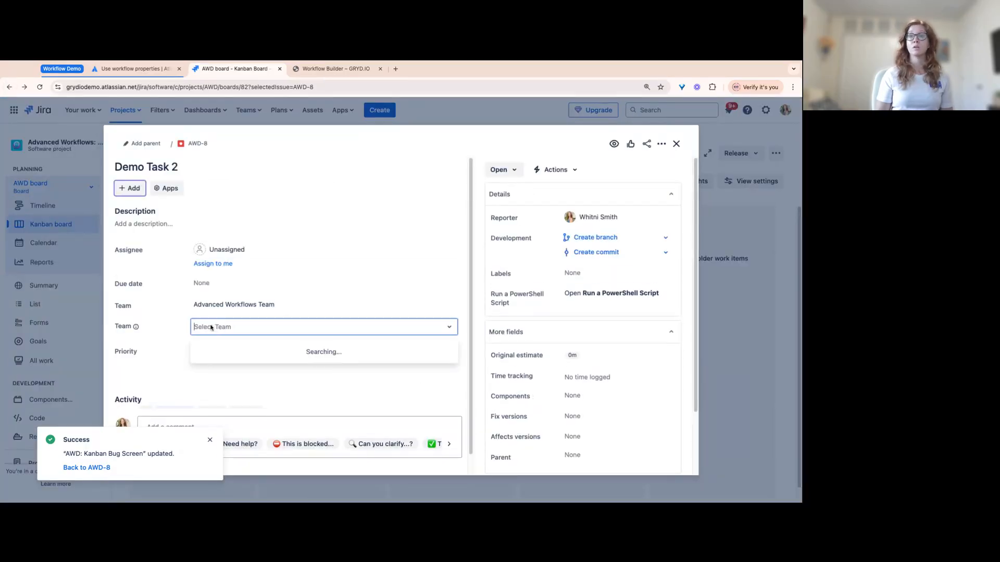
left_click(213, 349)
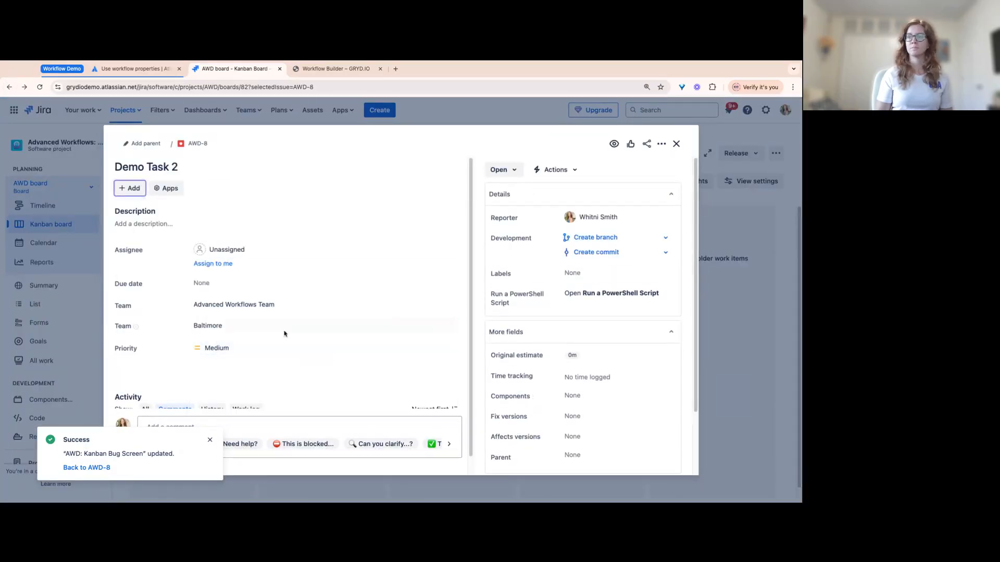
left_click(231, 327)
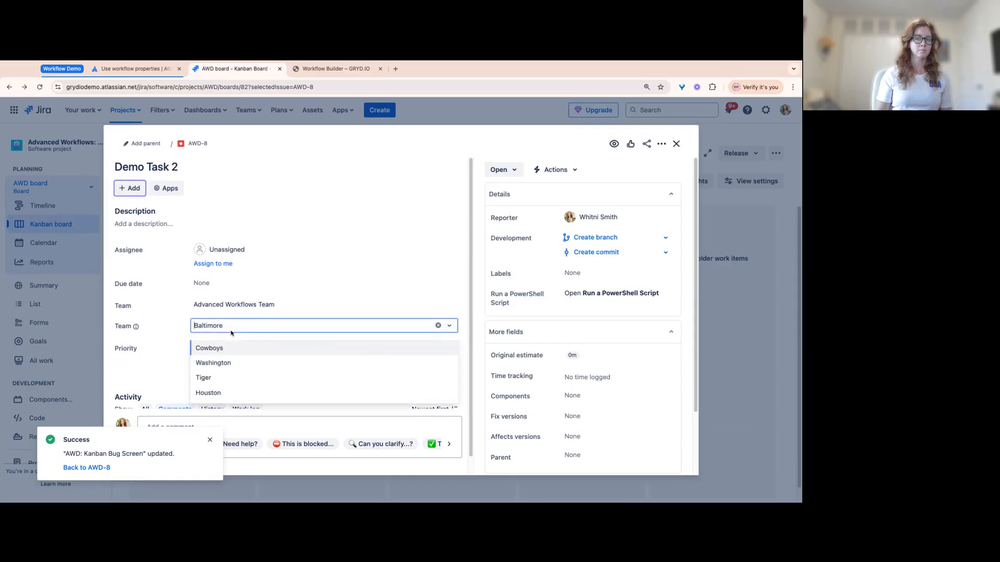
left_click(151, 378)
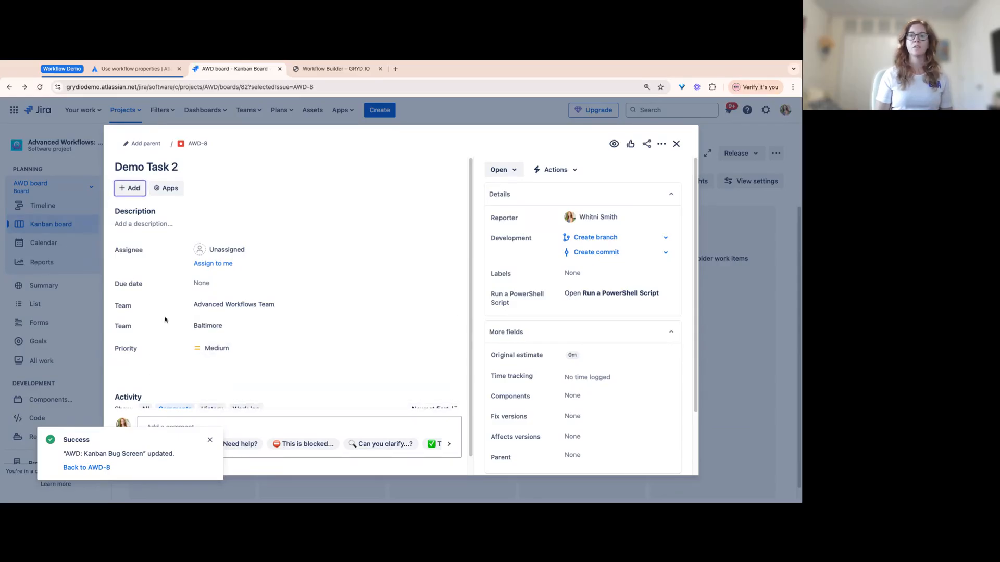
mouse_move(235, 306)
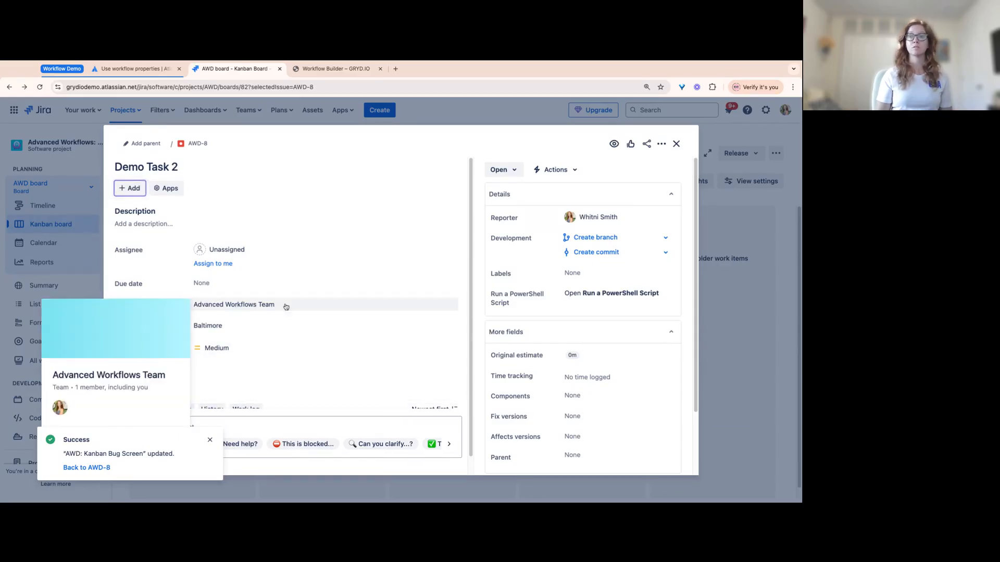
Start progress on Demo Task 2, and transition the task to Blocked.
left_click(500, 172)
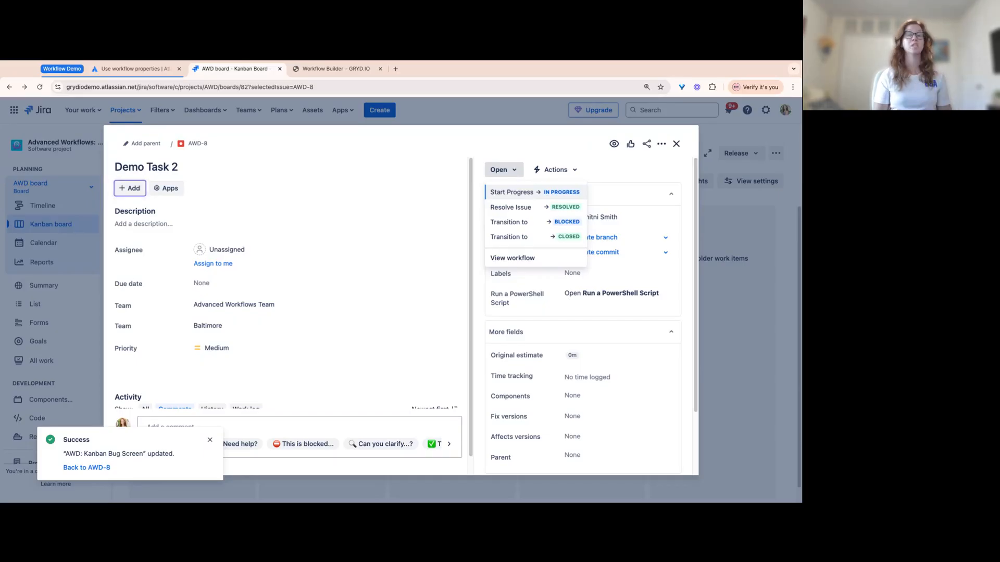
left_click(508, 192)
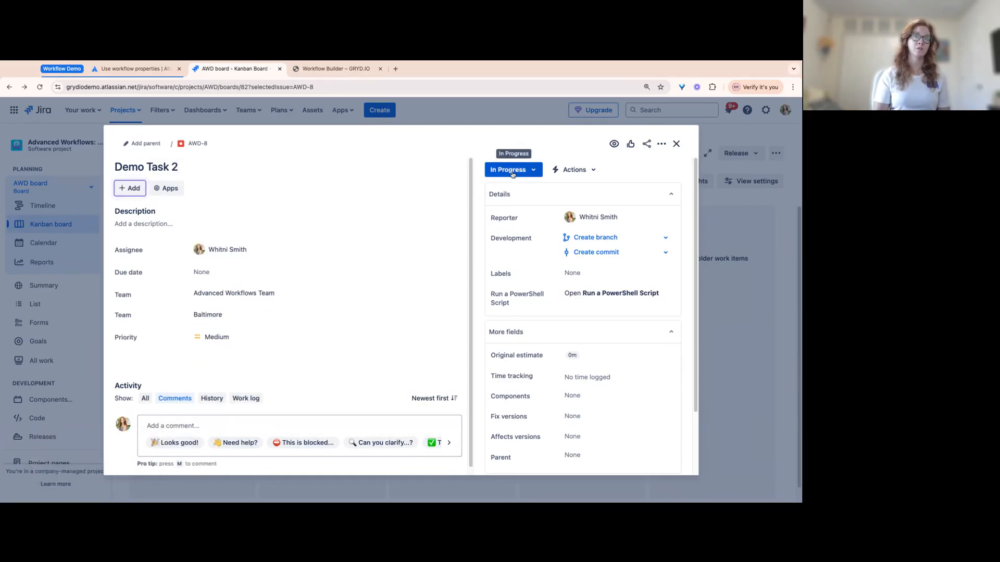
left_click(513, 170)
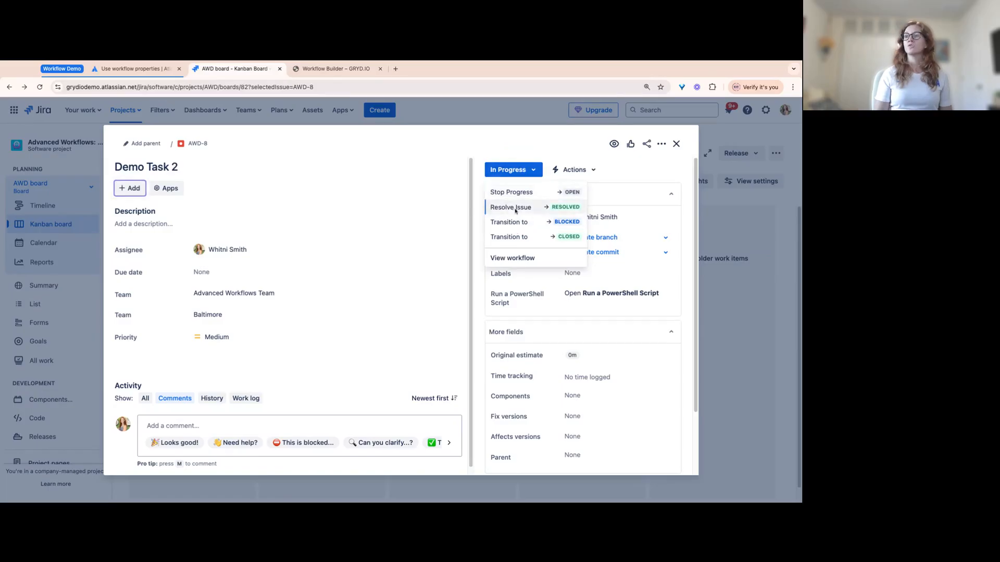
left_click(515, 223)
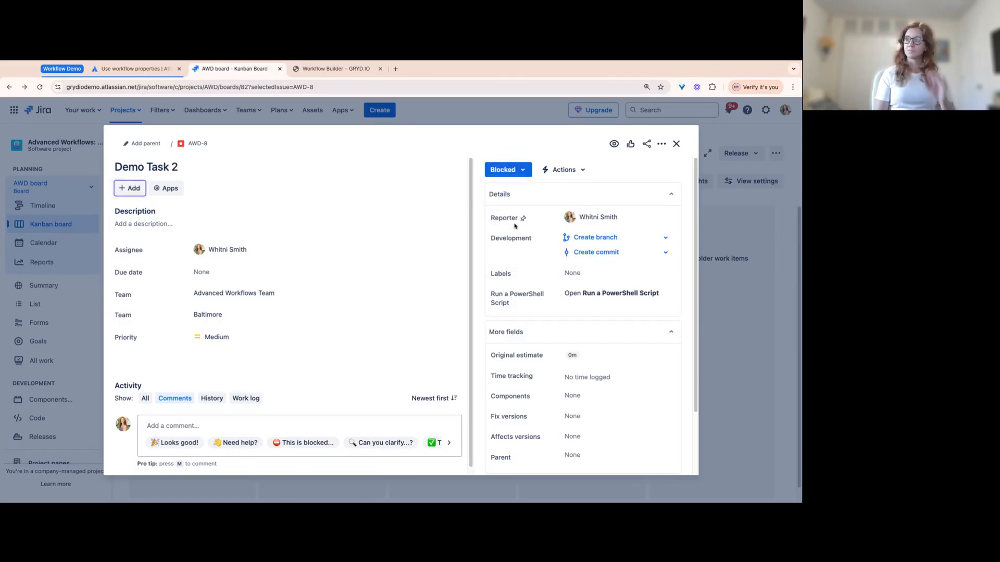
Reassign the blocked Demo Task 2 to another team member by searching for that person's name.
left_click(257, 251)
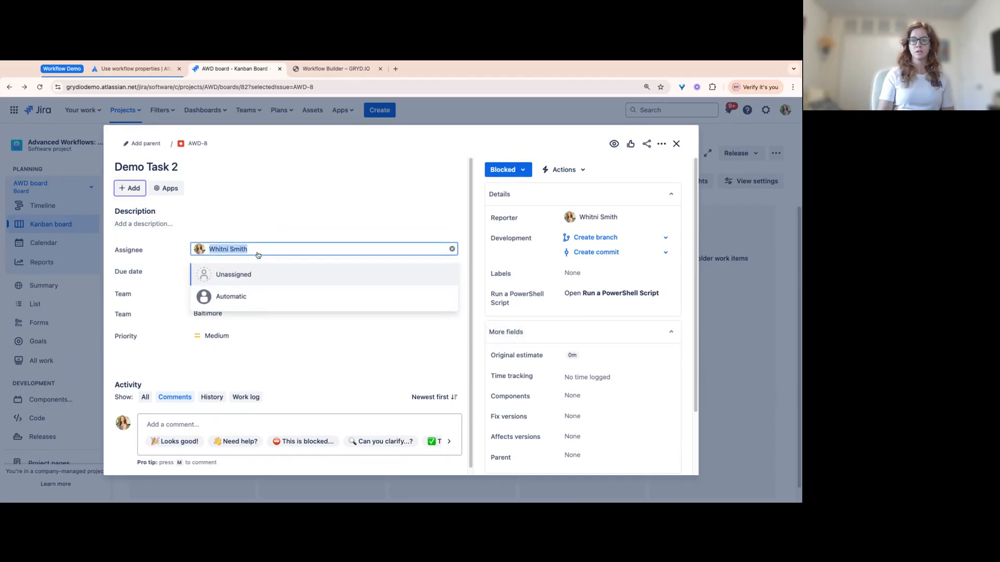
key("BackSpace")
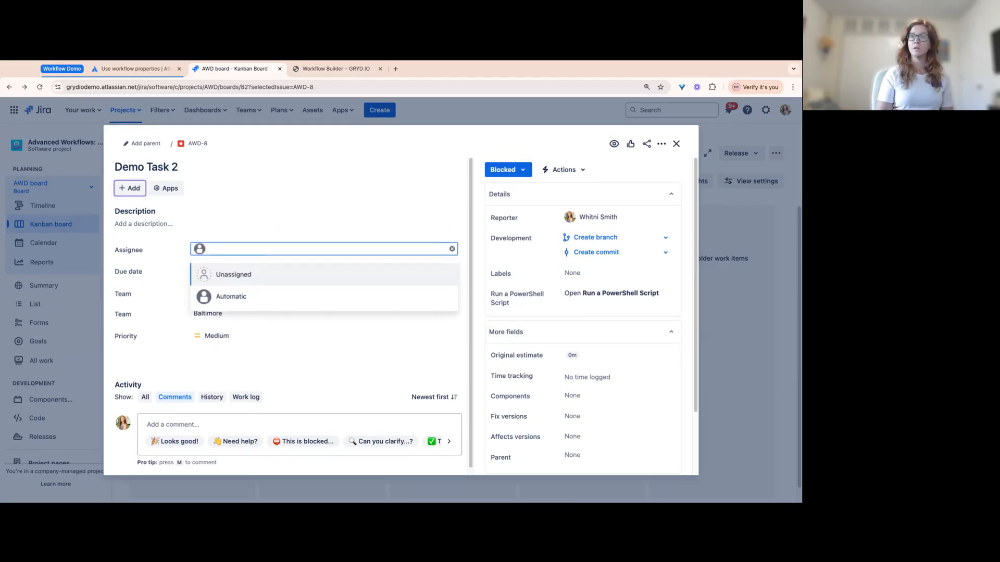
type("josh")
left_click(244, 275)
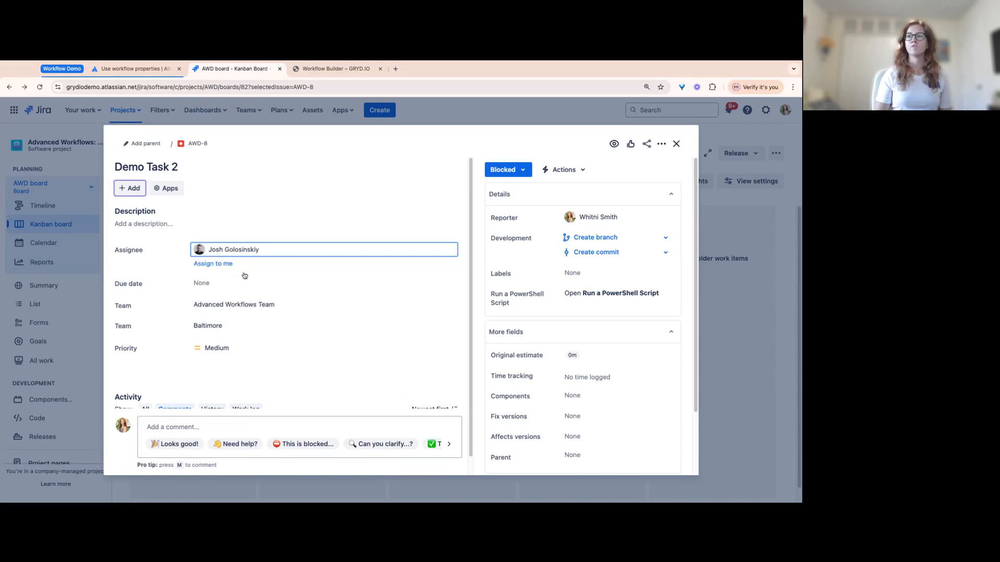
left_click(407, 148)
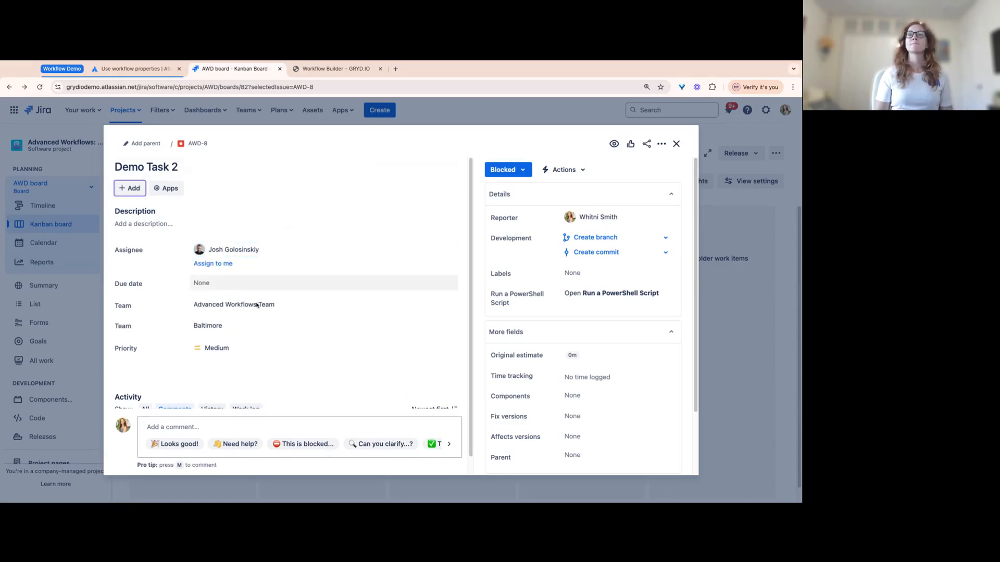
Assign the blocked Demo Task 2 to yourself and check which transitions its Blocked status offers.
left_click(229, 249)
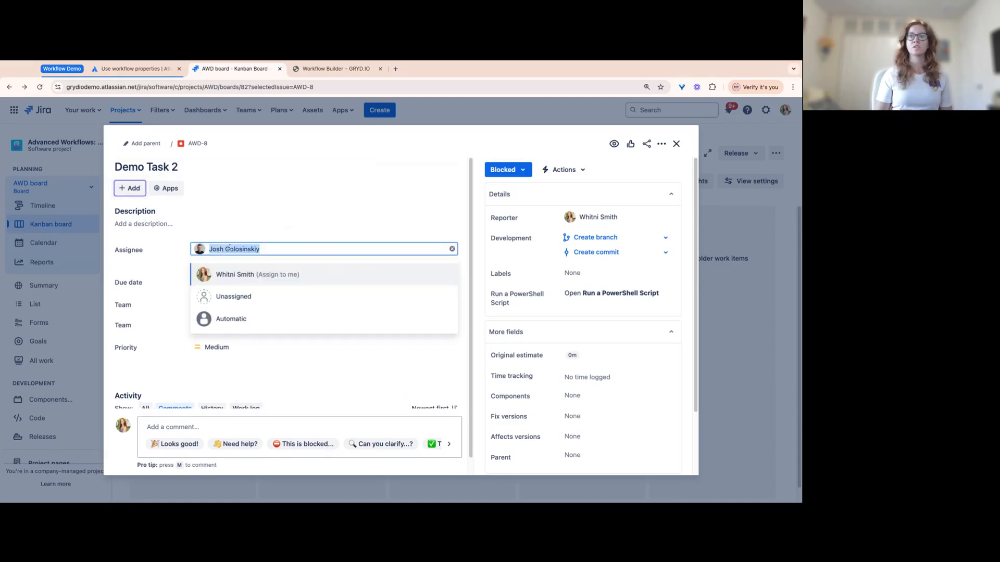
left_click(233, 276)
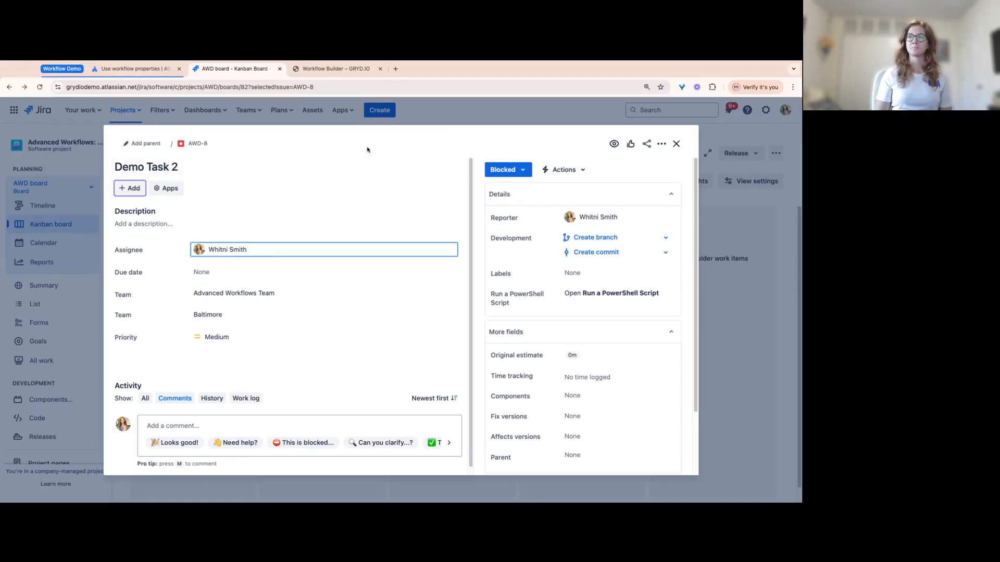
left_click(512, 169)
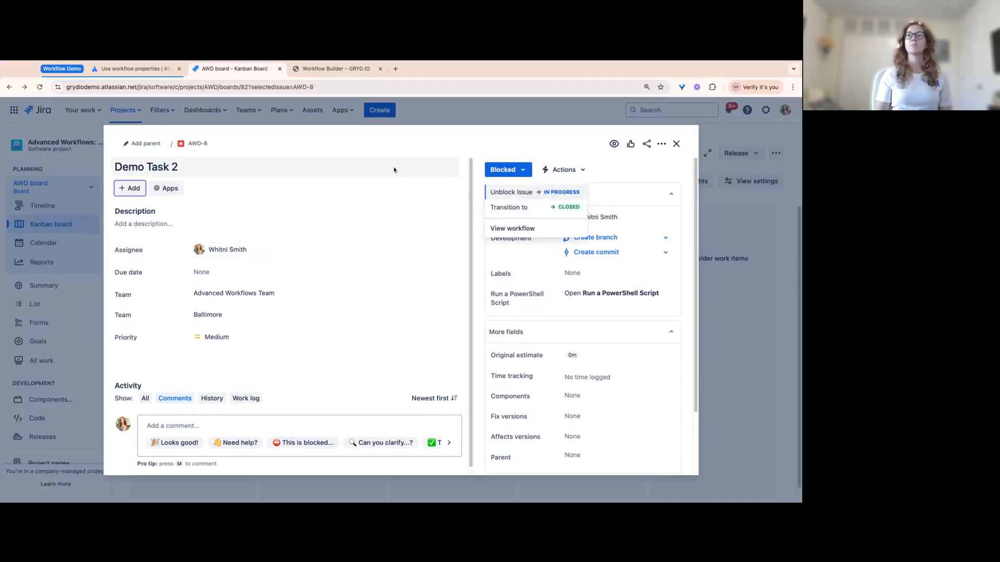
left_click(388, 149)
Reassign Demo Task 2 to the other team member and check the transitions offered to a non-assignee.
left_click(255, 252)
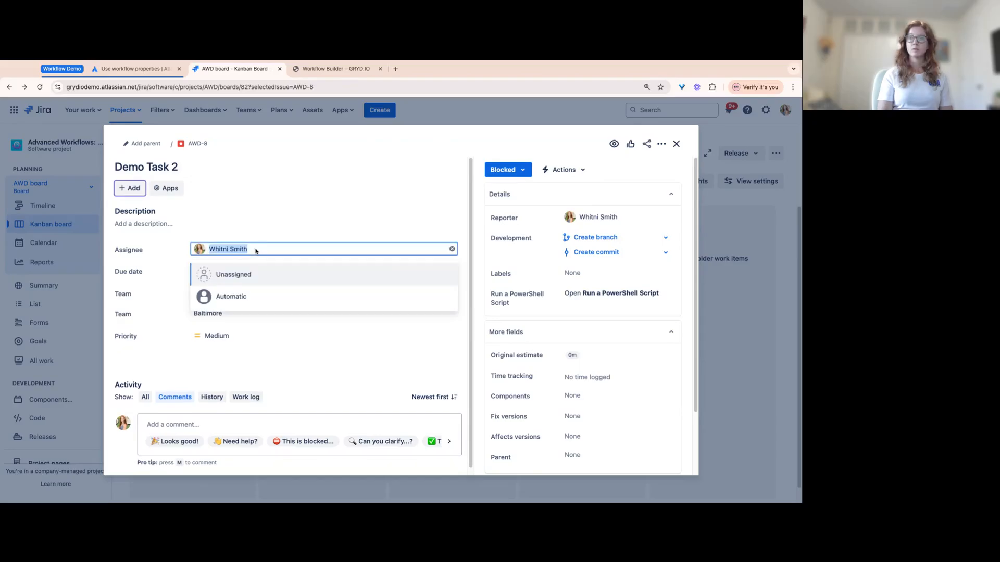
type("josh")
left_click(252, 276)
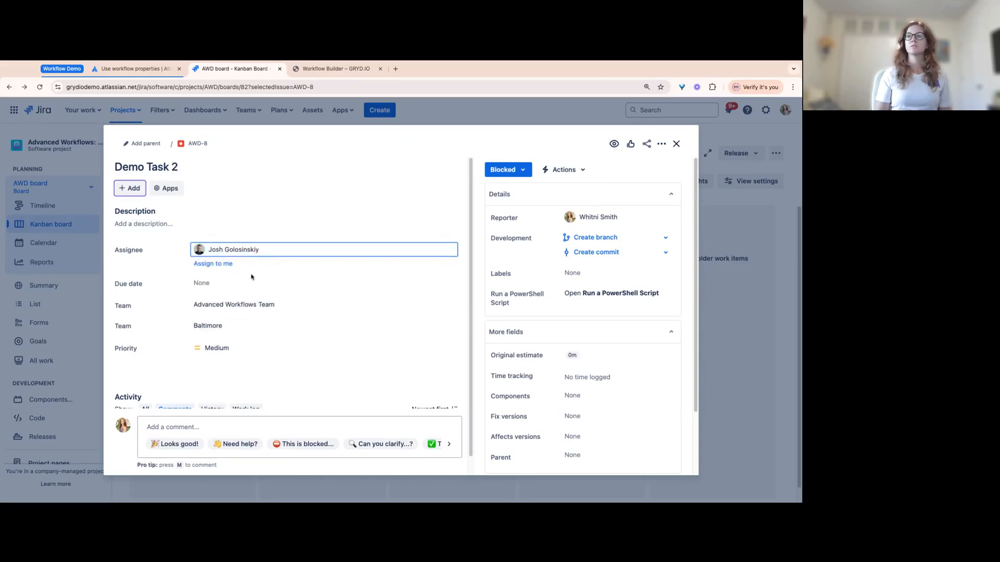
left_click(509, 170)
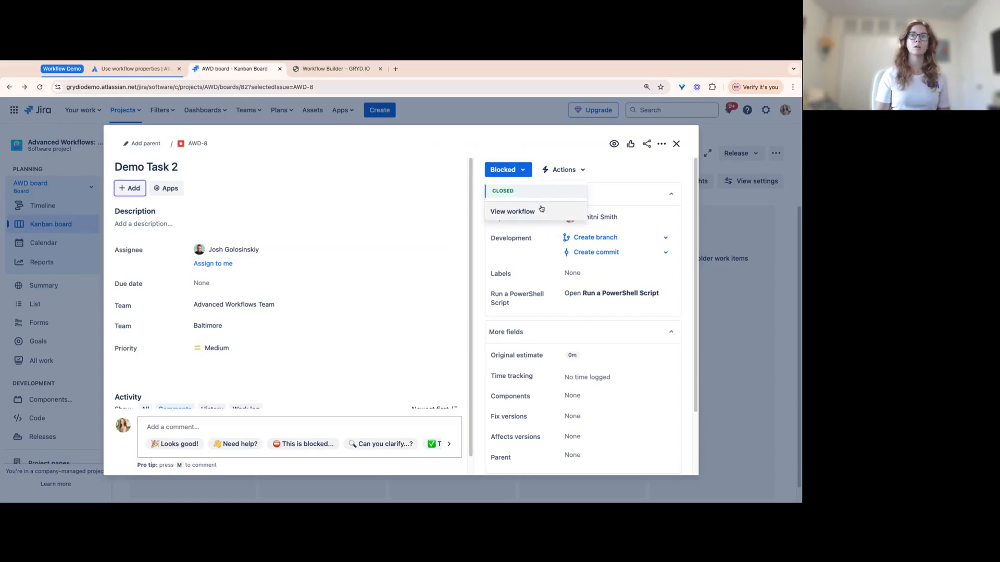
left_click(421, 145)
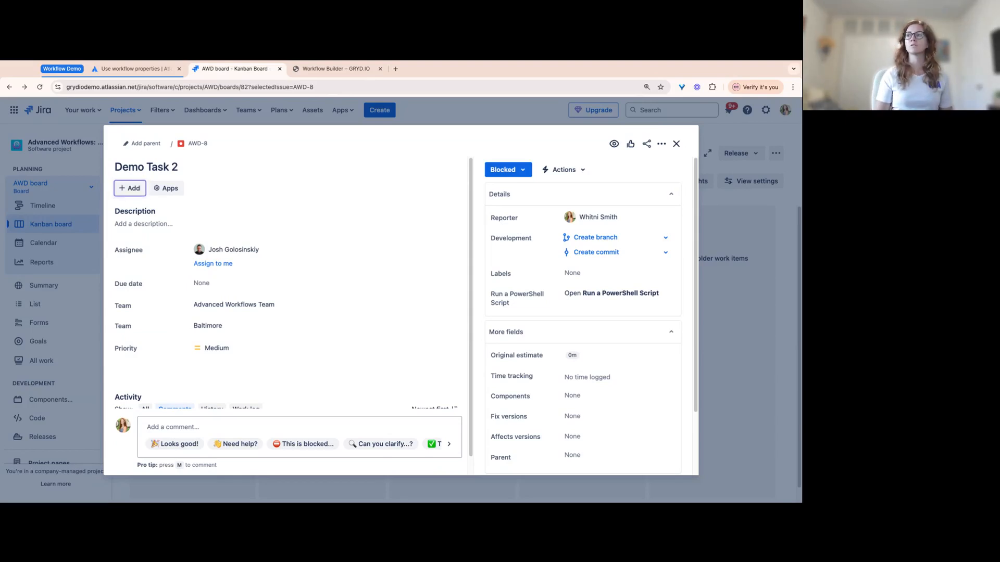
left_click(676, 144)
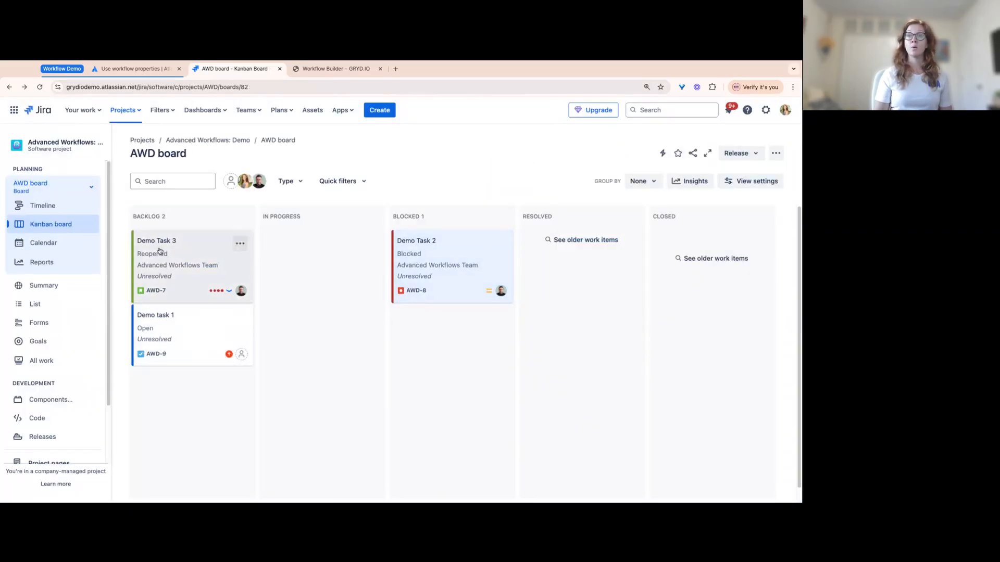
left_click(160, 239)
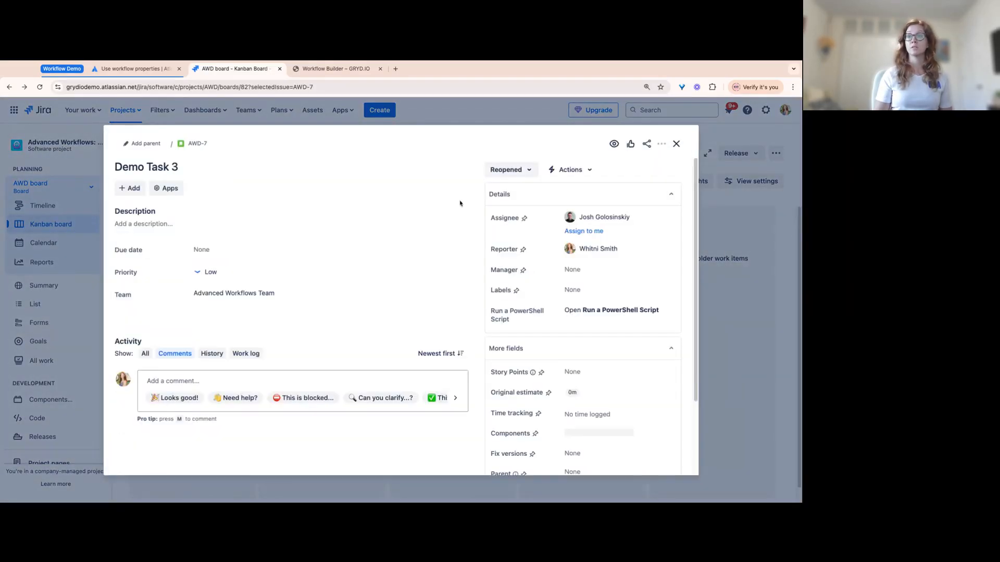
left_click(675, 144)
Open the blocked Demo Task 2 again, assign it to yourself, and unblock it to In Progress.
left_click(454, 253)
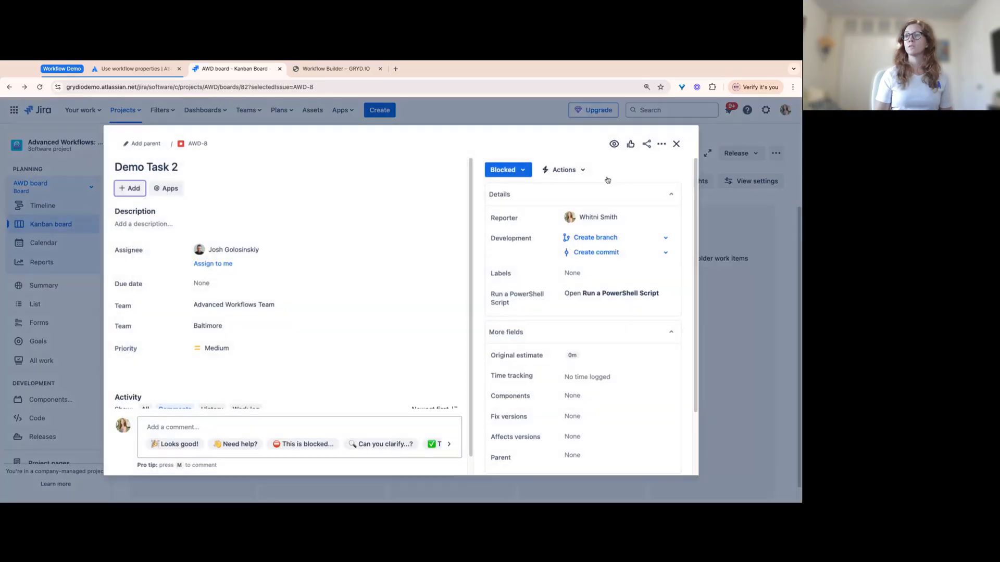
left_click(213, 263)
left_click(505, 170)
left_click(532, 191)
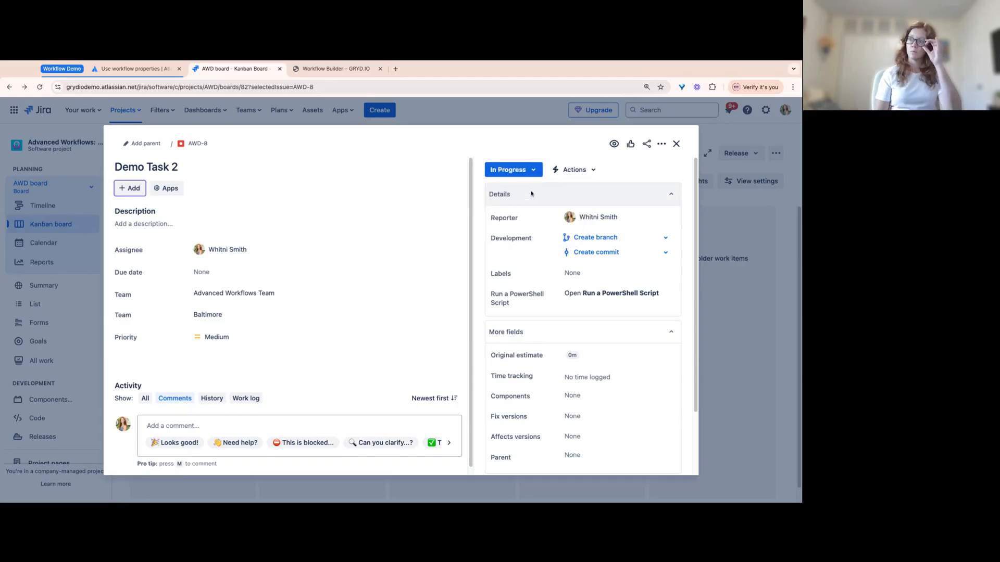
Resolve Demo Task 2 and check which transitions are available from the Resolved status.
left_click(514, 166)
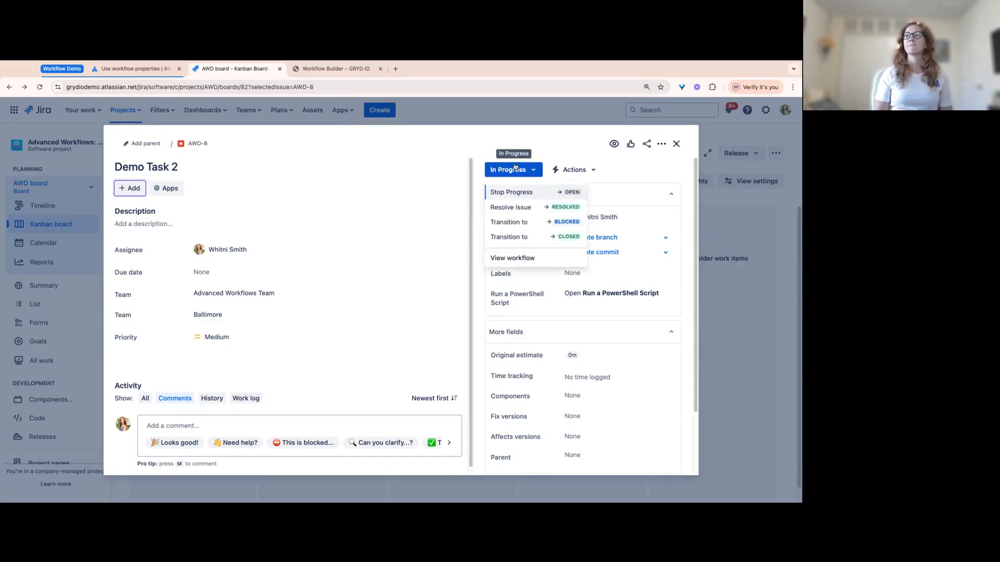
left_click(502, 207)
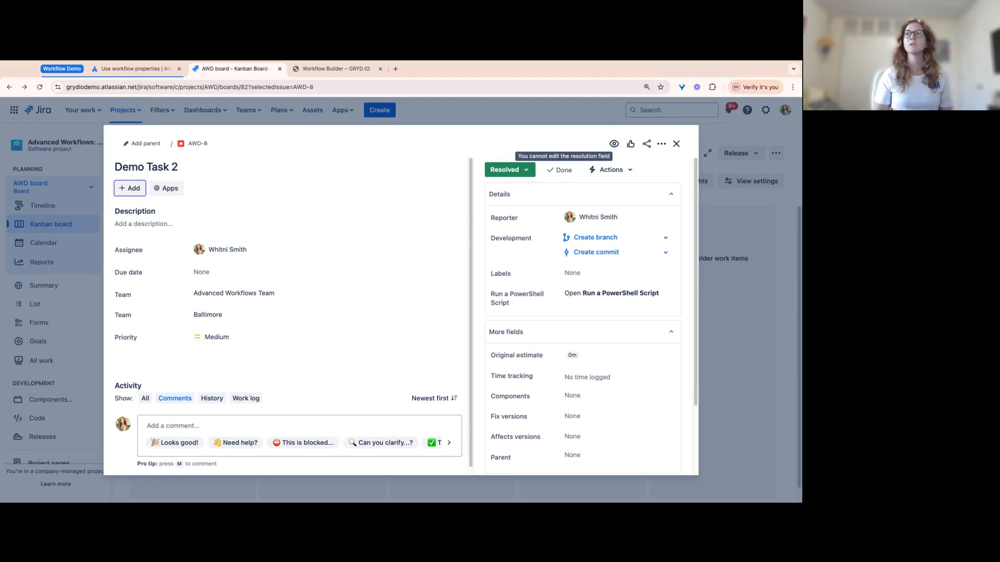
left_click(519, 171)
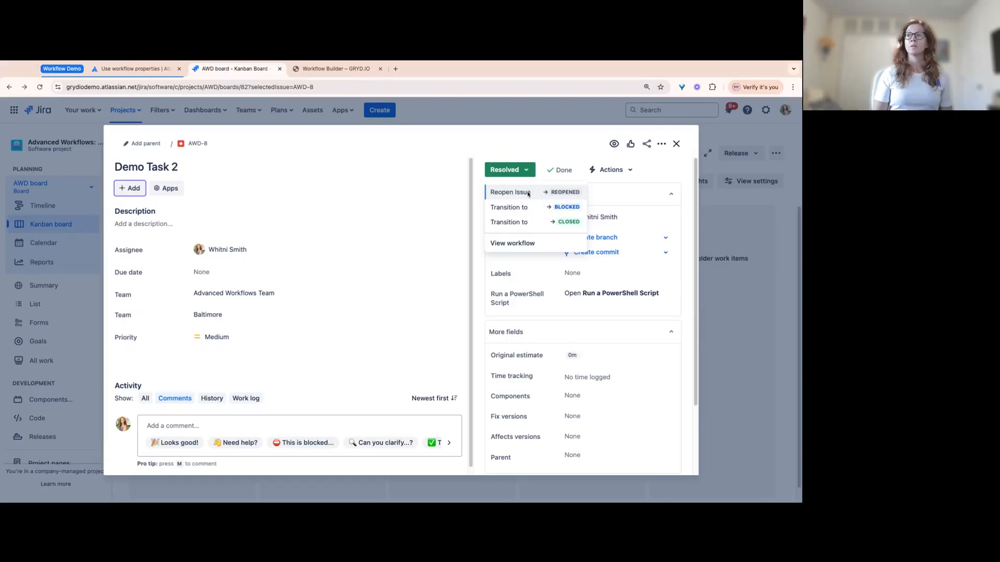
left_click(525, 147)
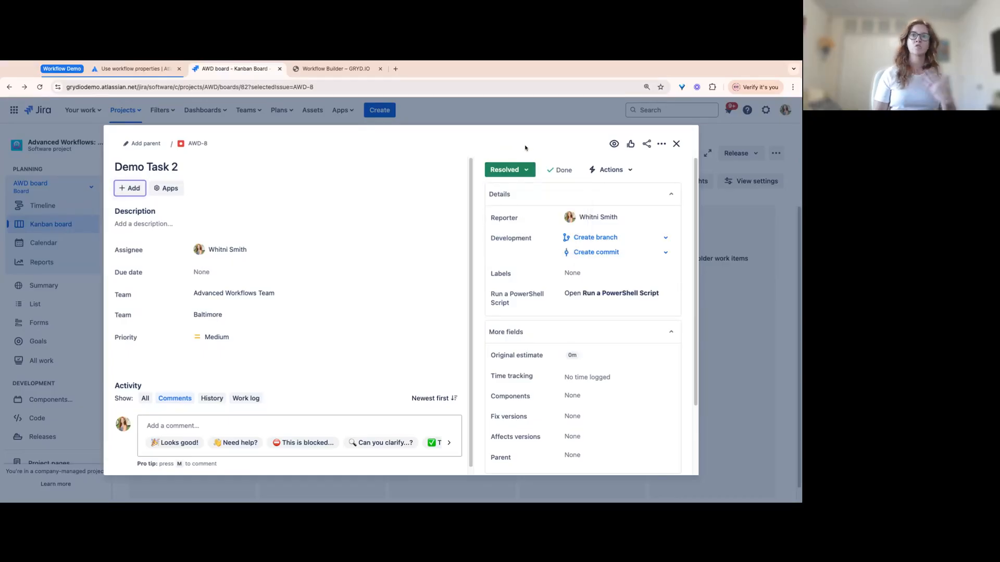
Reopen Demo Task 2, submitting the Reopen Issue form without filling in any fields.
left_click(506, 176)
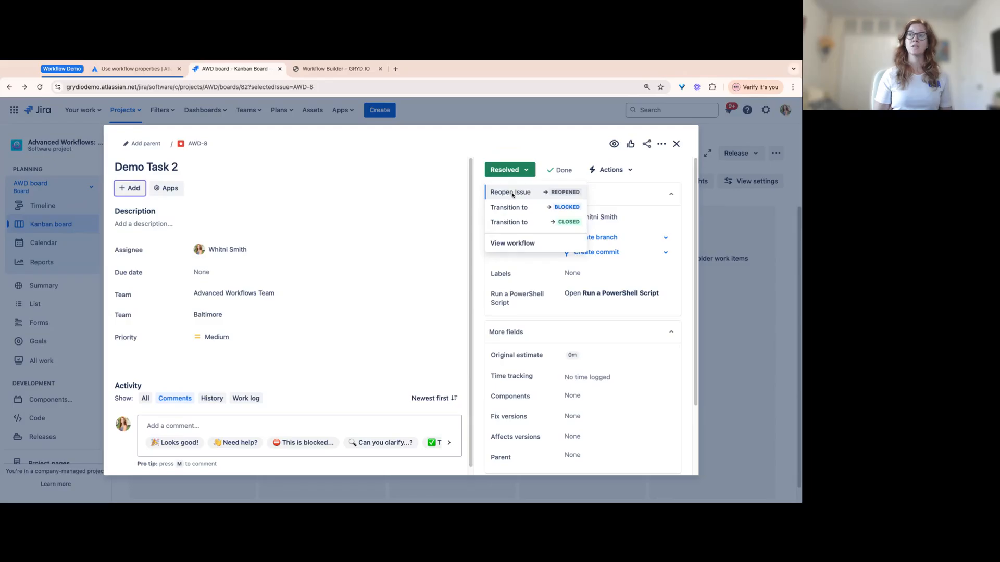
left_click(511, 193)
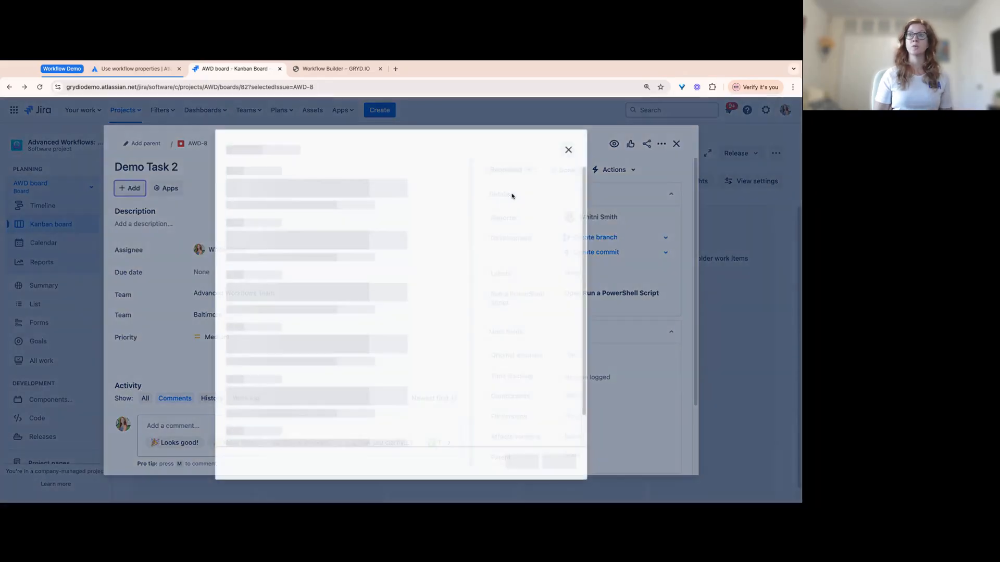
scroll(406, 299, "down", 3)
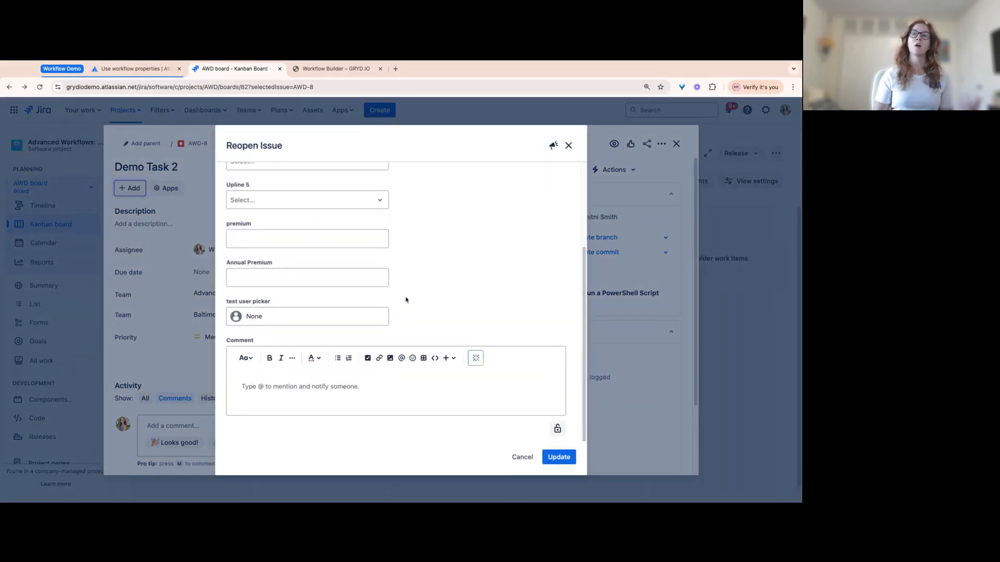
left_click(558, 461)
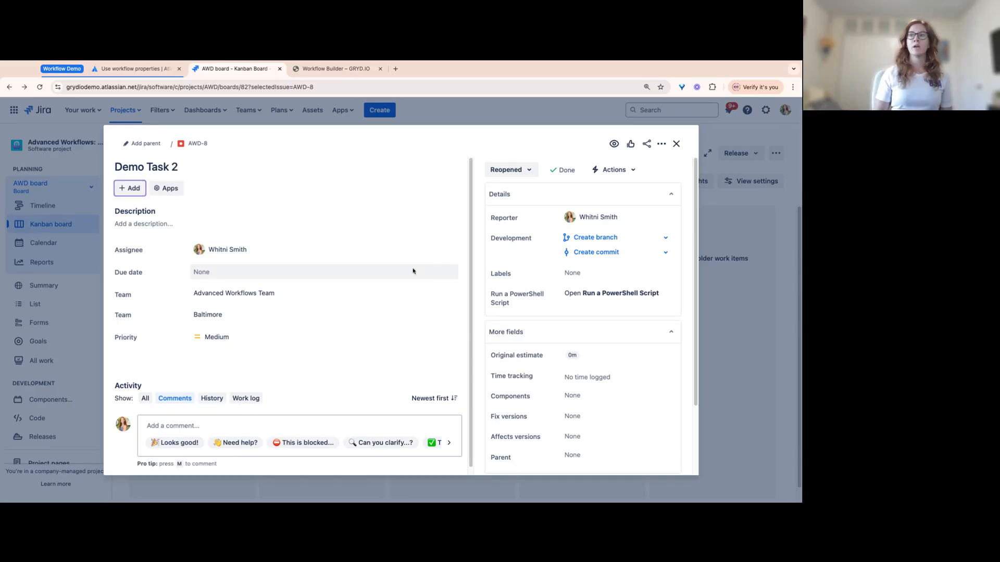
Transition the reopened Demo Task 2 to Closed and return to the AWD board.
left_click(521, 168)
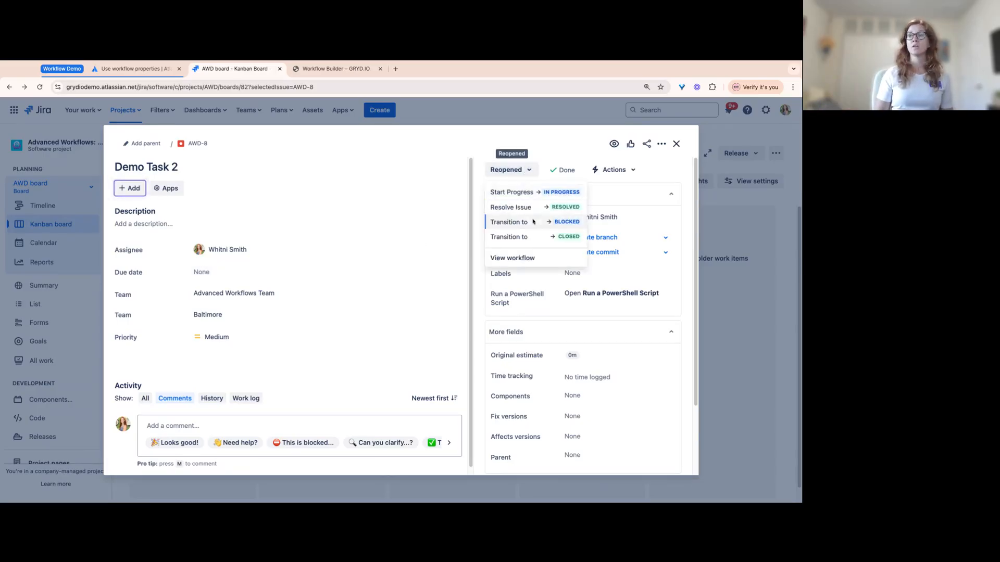
left_click(521, 239)
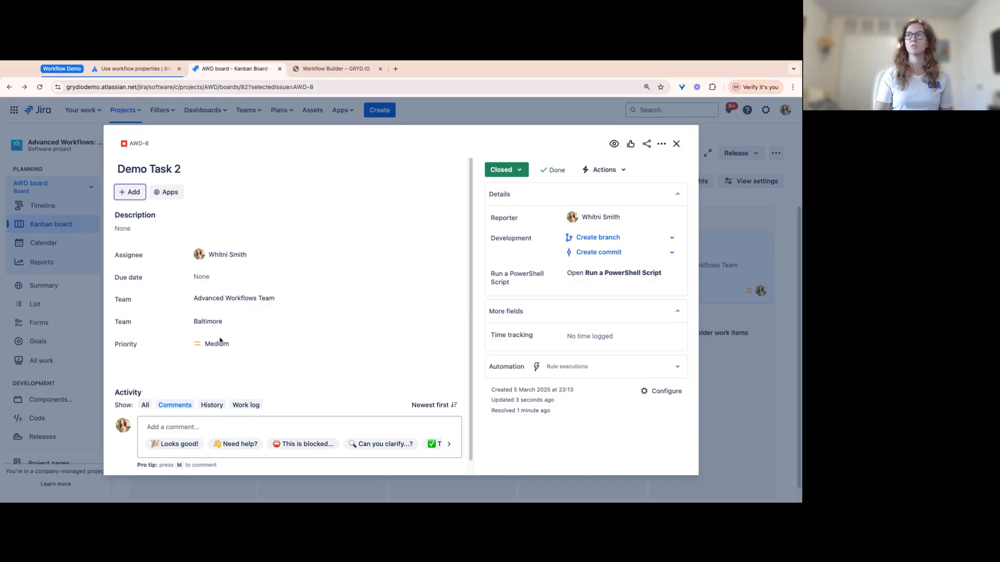
left_click(676, 143)
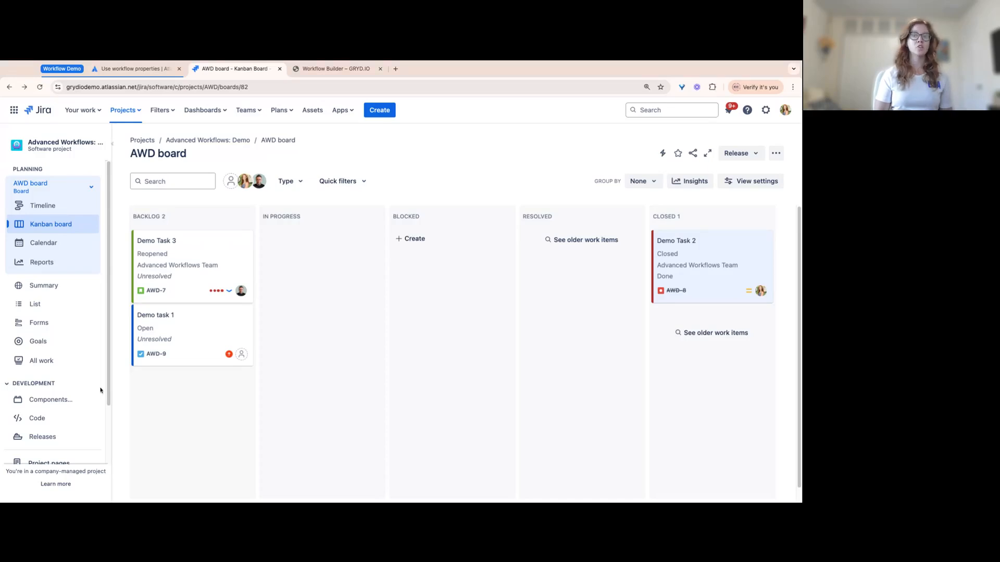
Open the list of automation rules in the settings of the Advanced Workflows: Demo project.
scroll(109, 388, "down", 3)
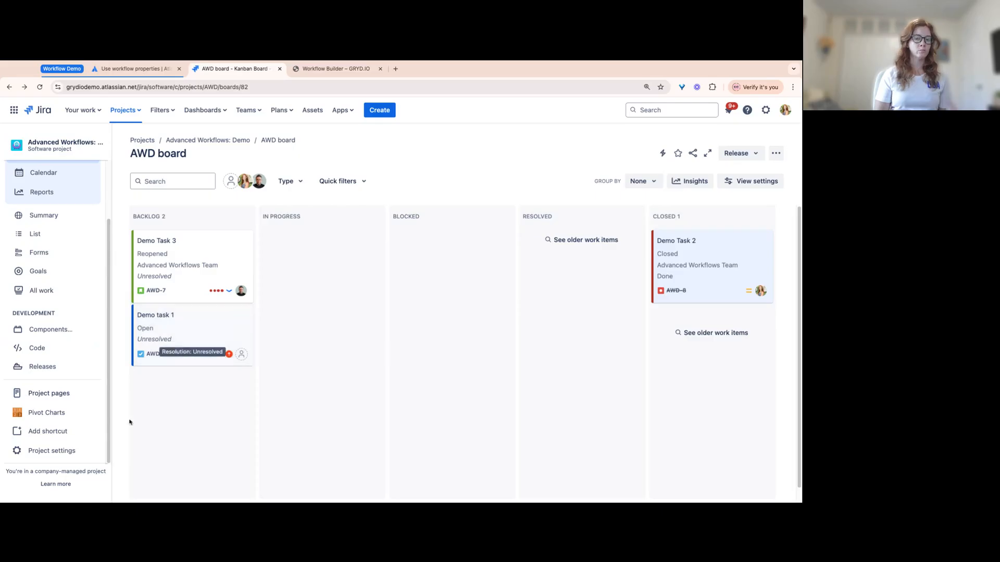
left_click(34, 452)
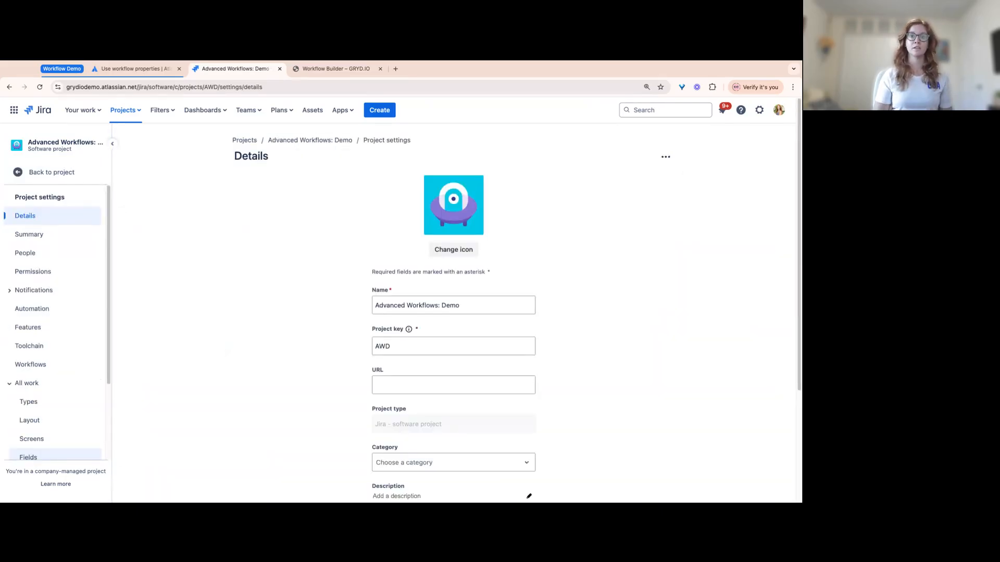
left_click(30, 312)
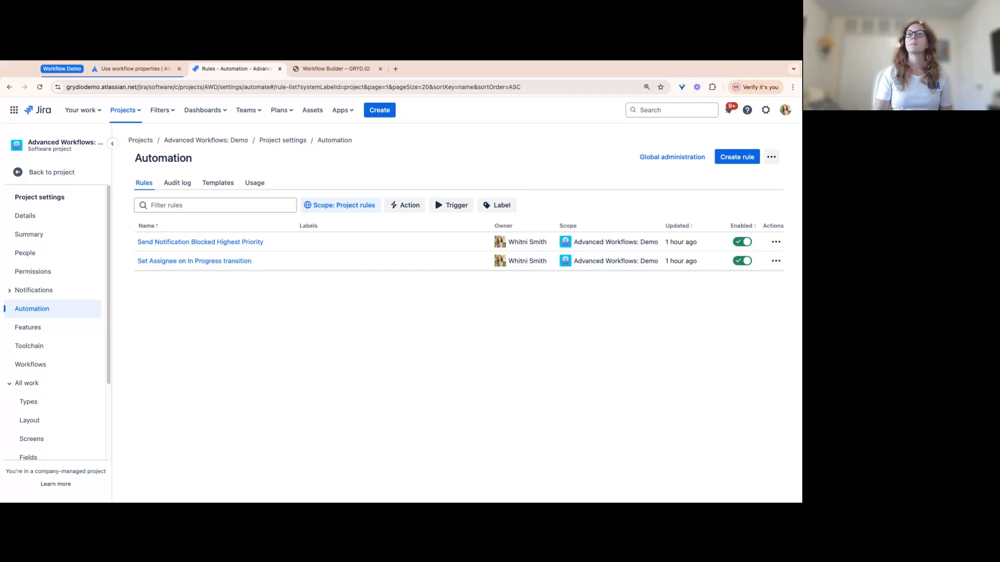
Examine the trigger, priority condition, work item lookup, comment and email actions of the Send Notification Blocked Highest Priority rule, and return to the rules.
left_click(240, 243)
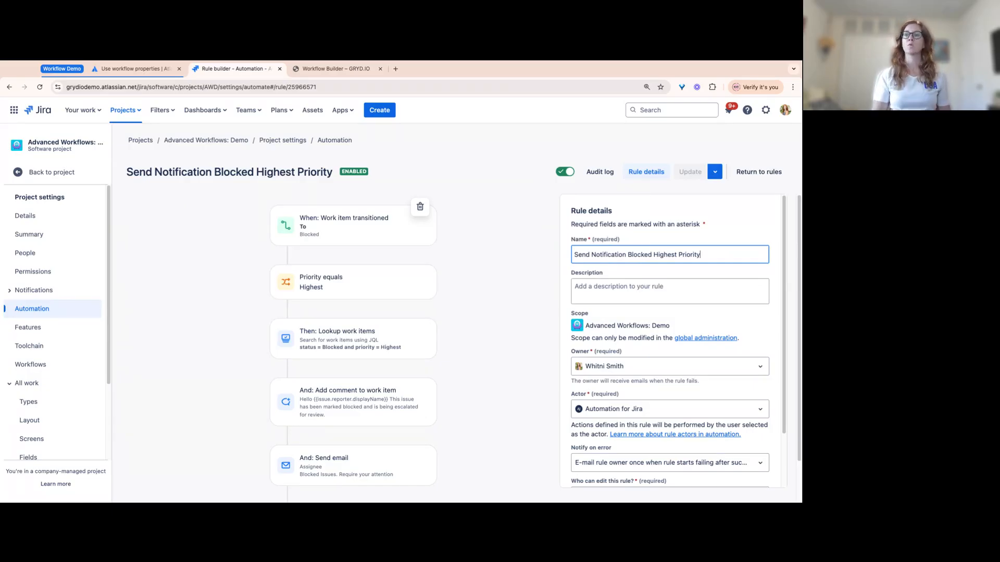
left_click(356, 226)
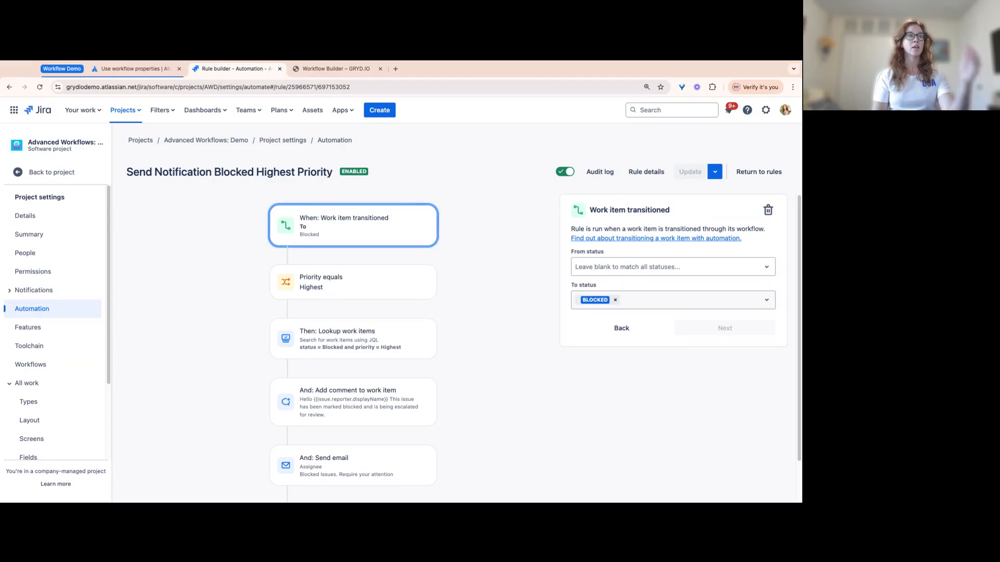
left_click(369, 290)
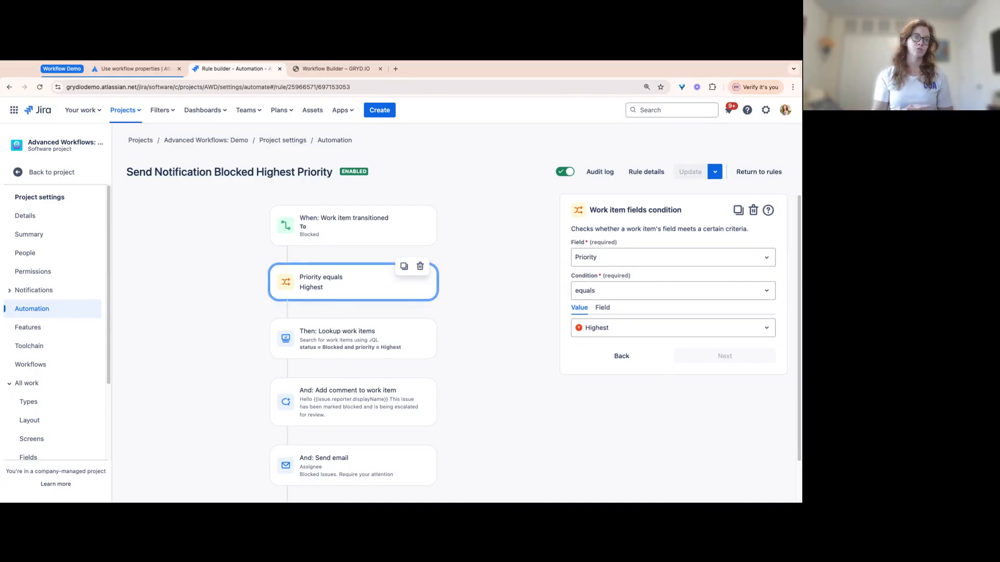
left_click(352, 335)
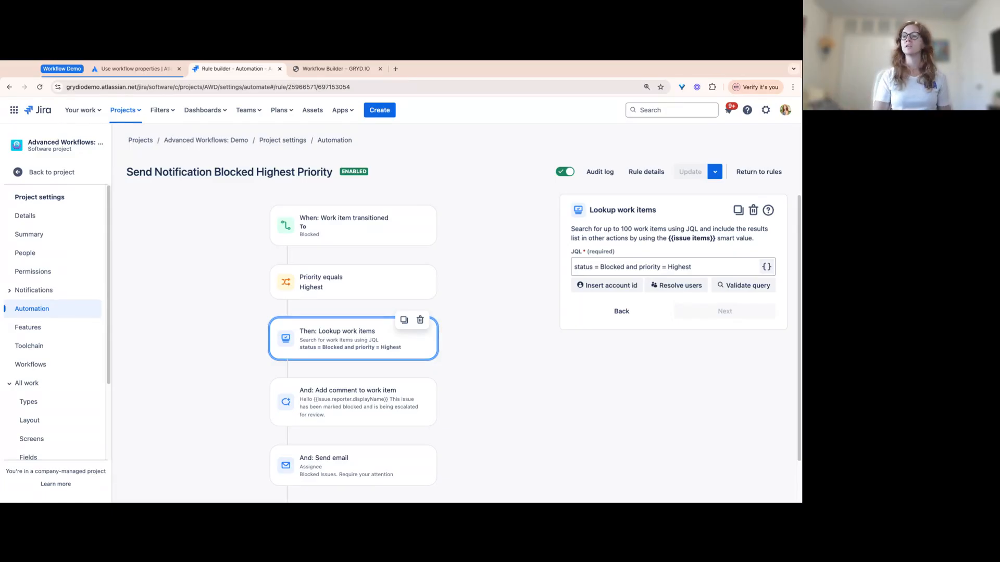
left_click(347, 391)
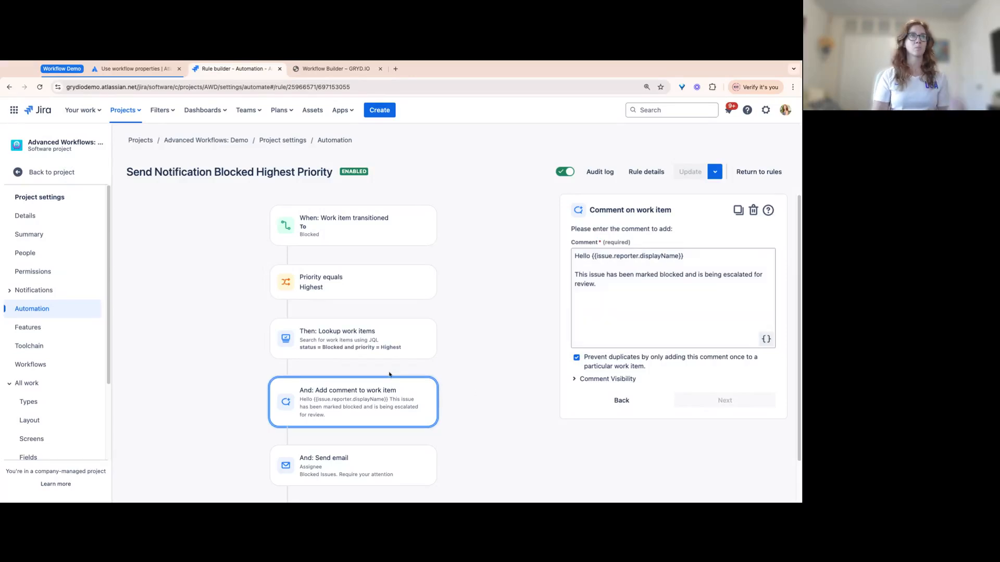
scroll(389, 372, "down", 1)
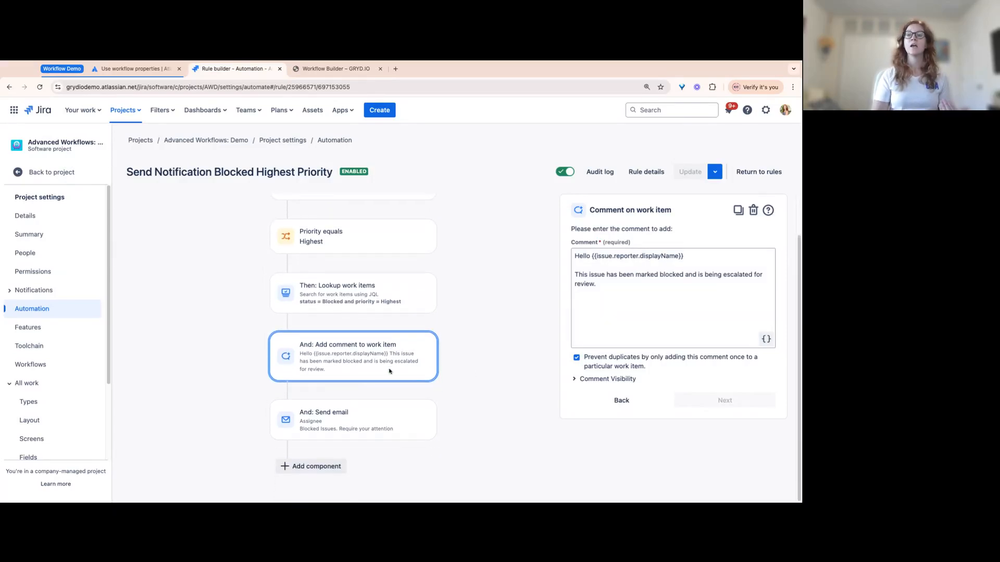
left_click(367, 428)
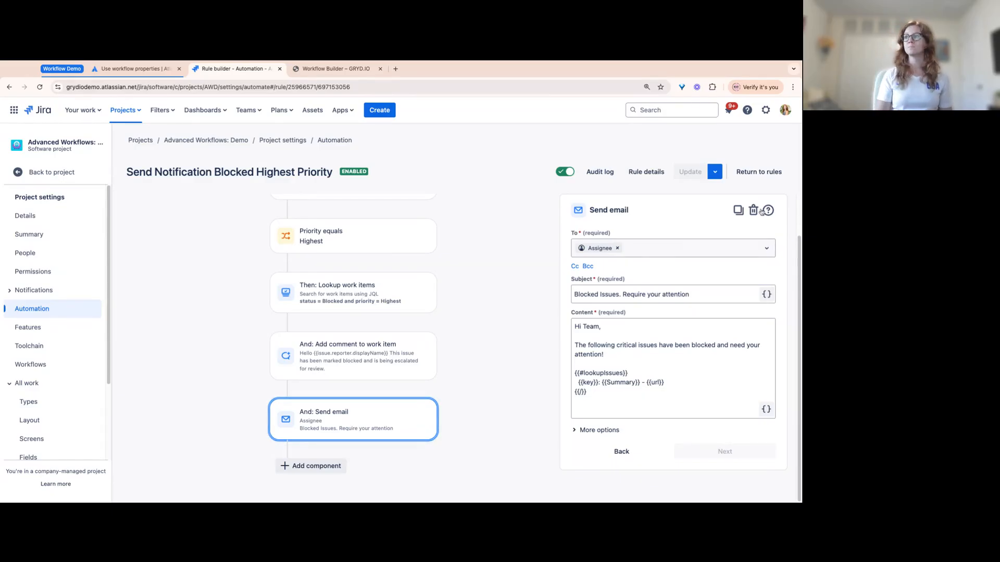
left_click(757, 174)
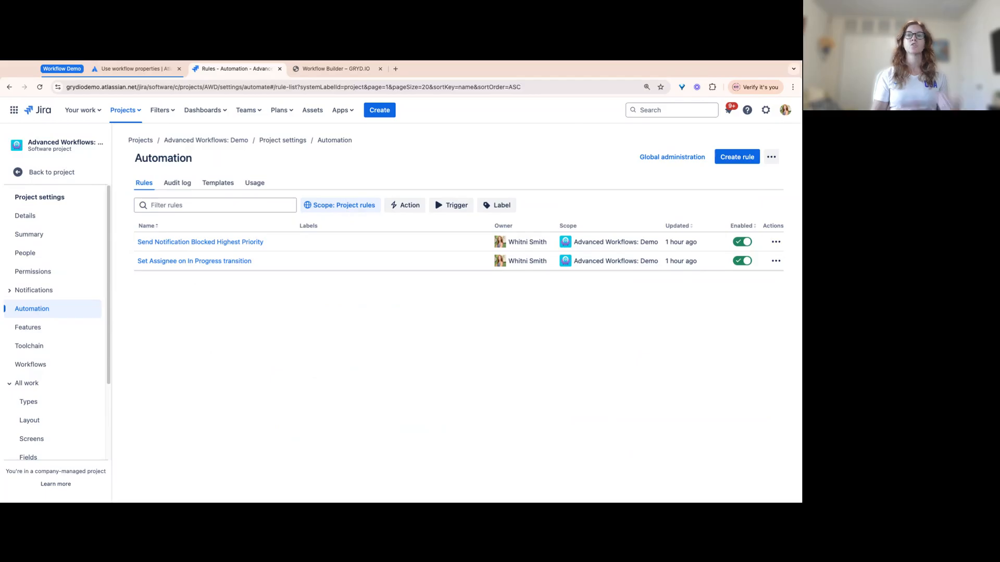
Open the Set Assignee on In Progress transition rule and examine its action that assigns the work item.
left_click(192, 262)
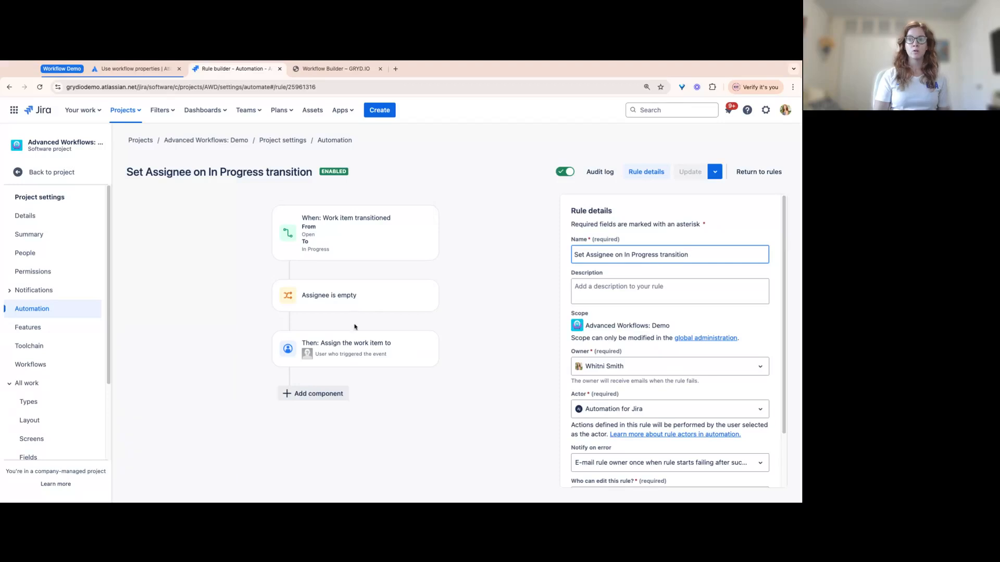
left_click(354, 350)
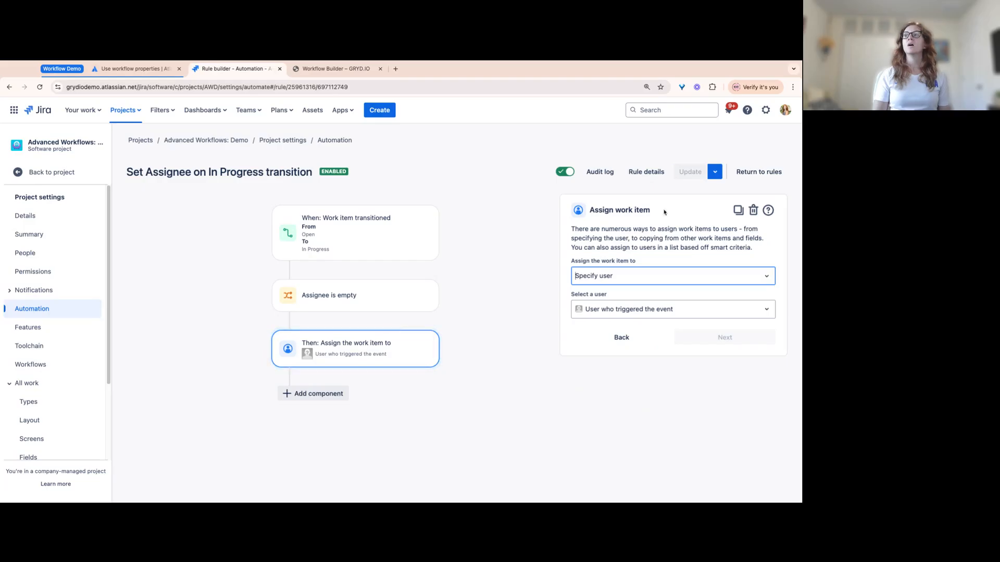
Return from the rule to the AWD board and try to move Demo task 1 from Backlog to In Progress.
left_click(744, 172)
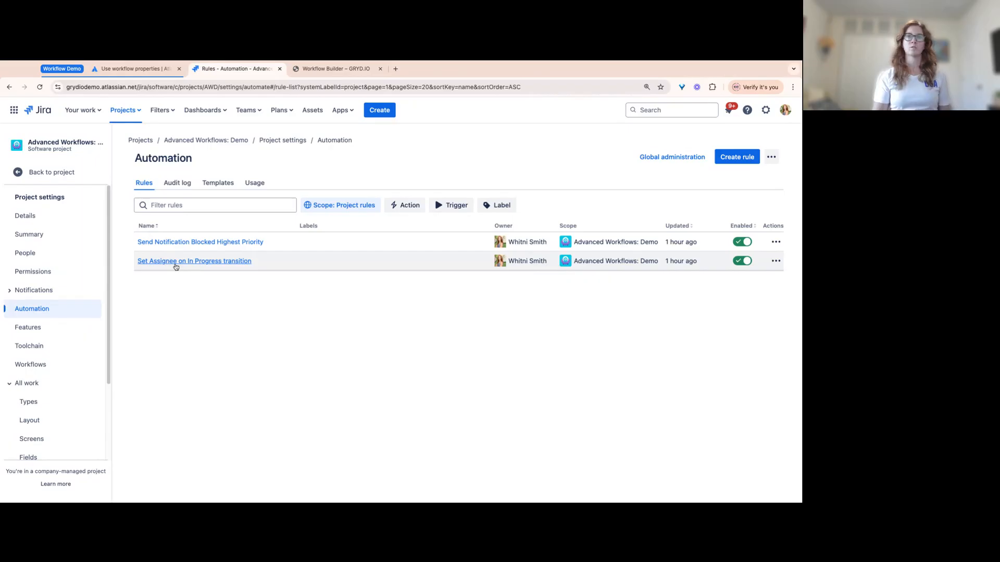
left_click(39, 177)
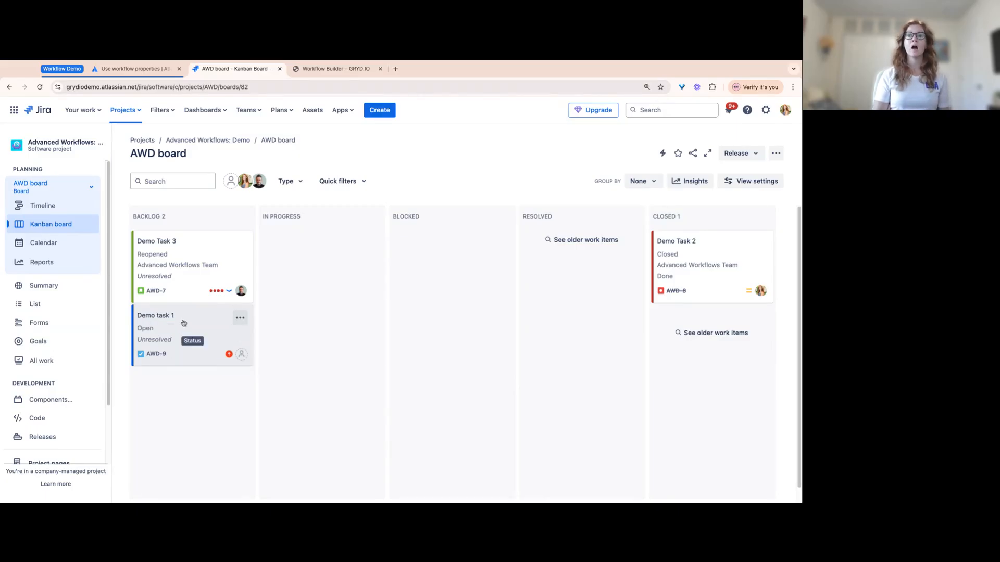
left_click_drag(183, 324, 276, 398)
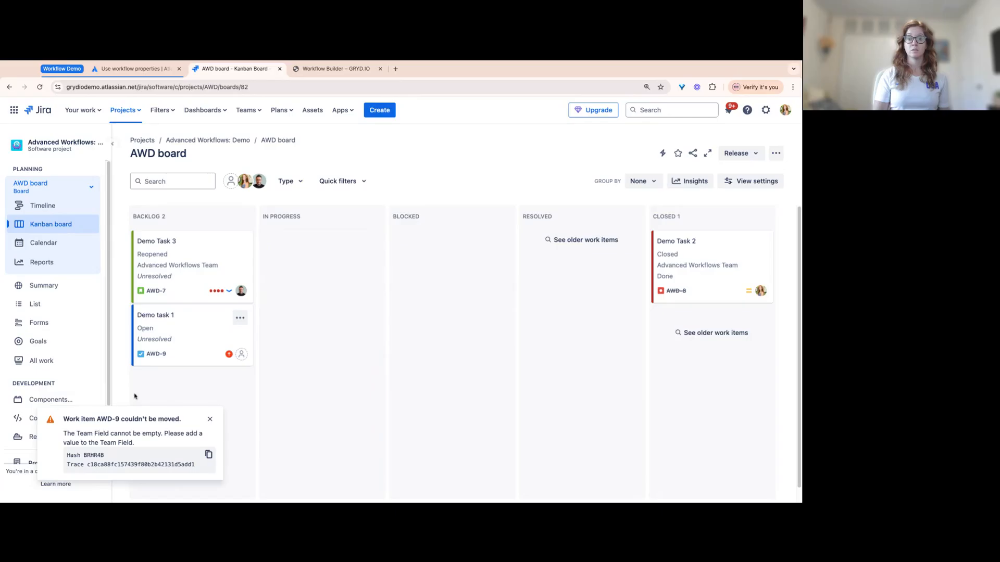
left_click(210, 419)
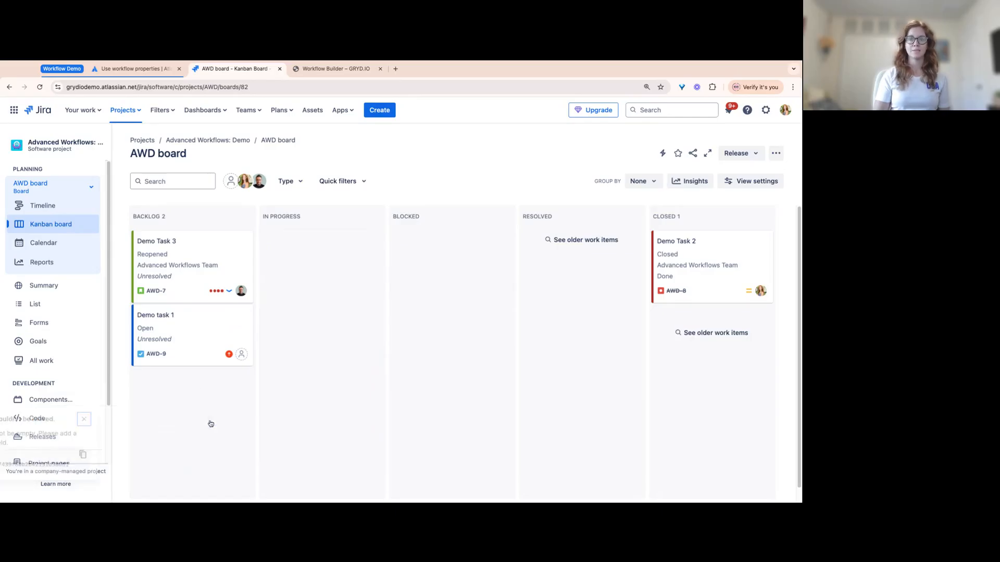
From Demo task 1, add the suggested Team field below Priority in the work item layout's description fields, save, and return to the board.
left_click(167, 319)
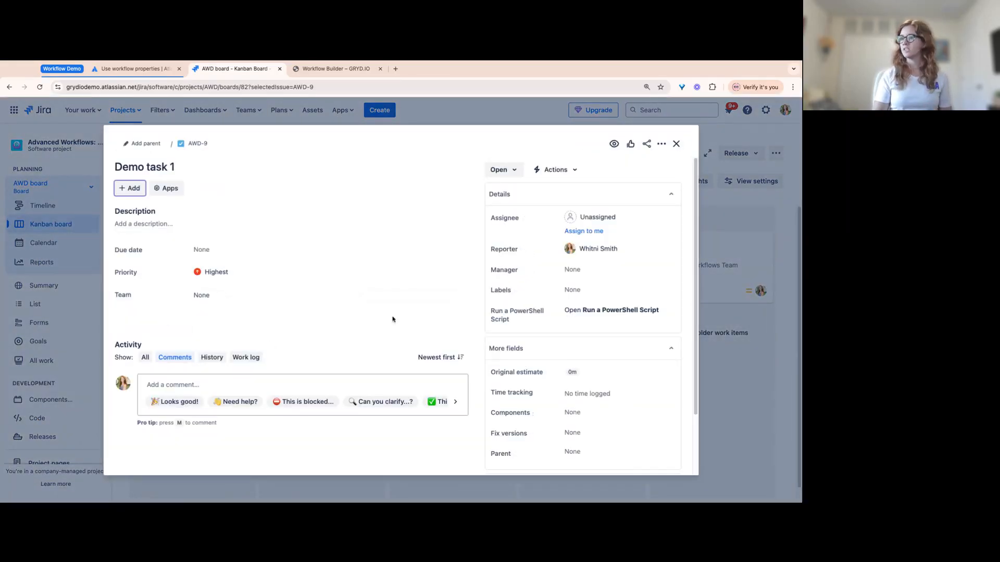
scroll(558, 368, "down", 3)
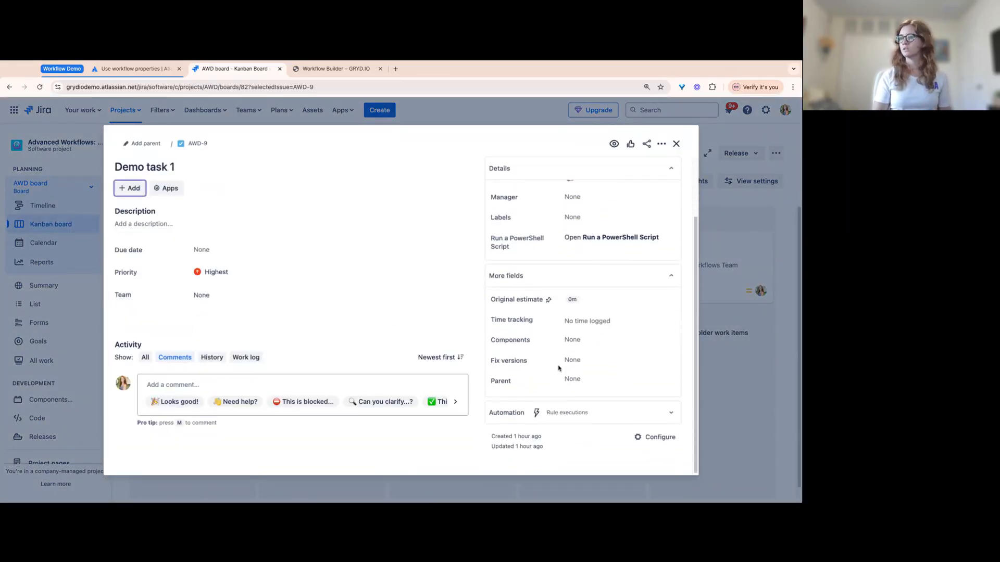
left_click(660, 436)
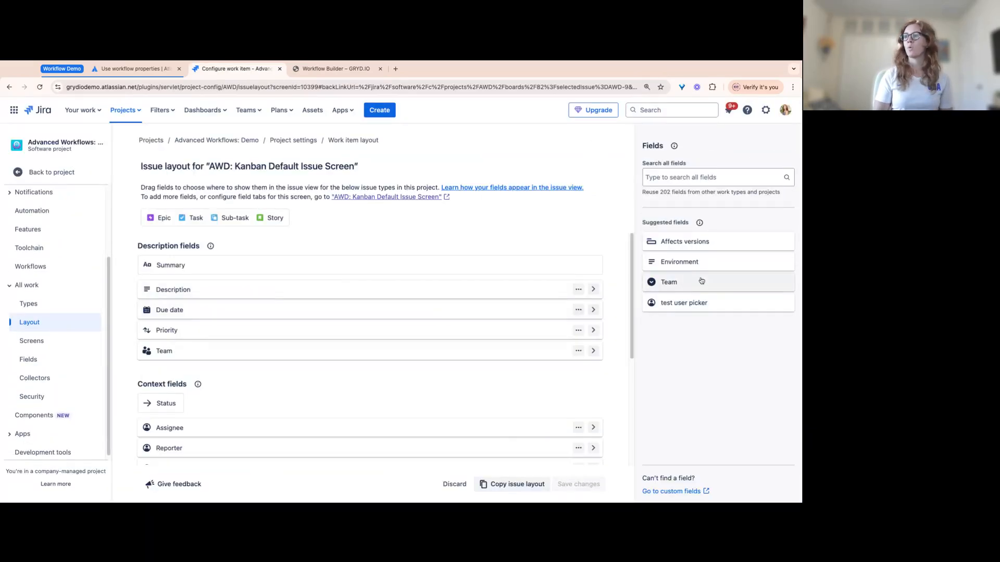
left_click_drag(687, 280, 271, 353)
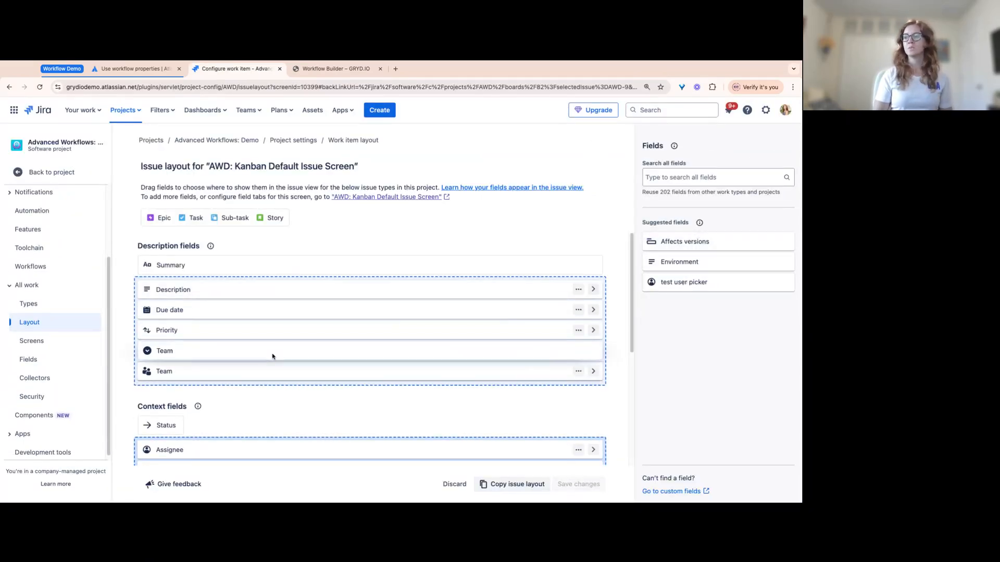
left_click(576, 484)
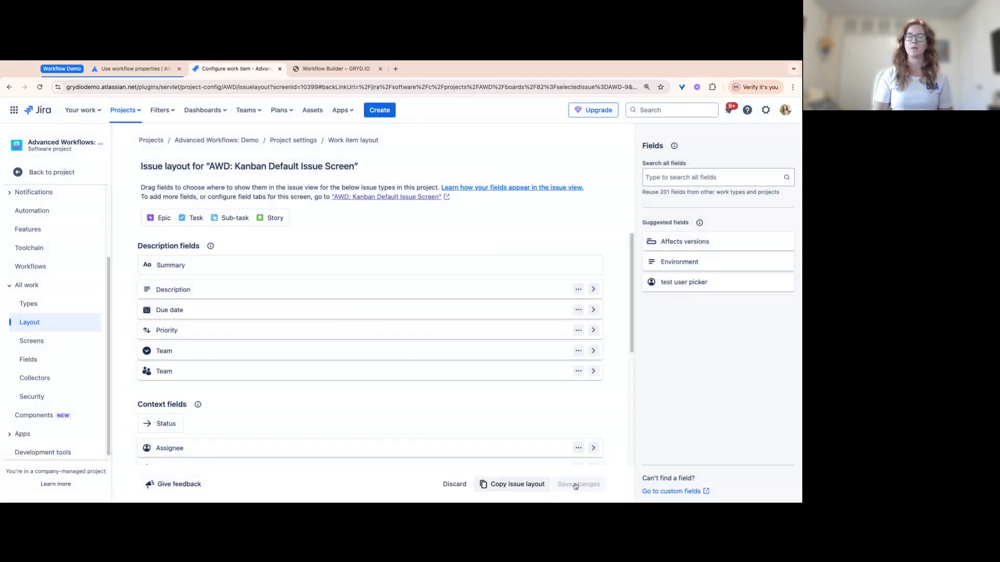
left_click(52, 172)
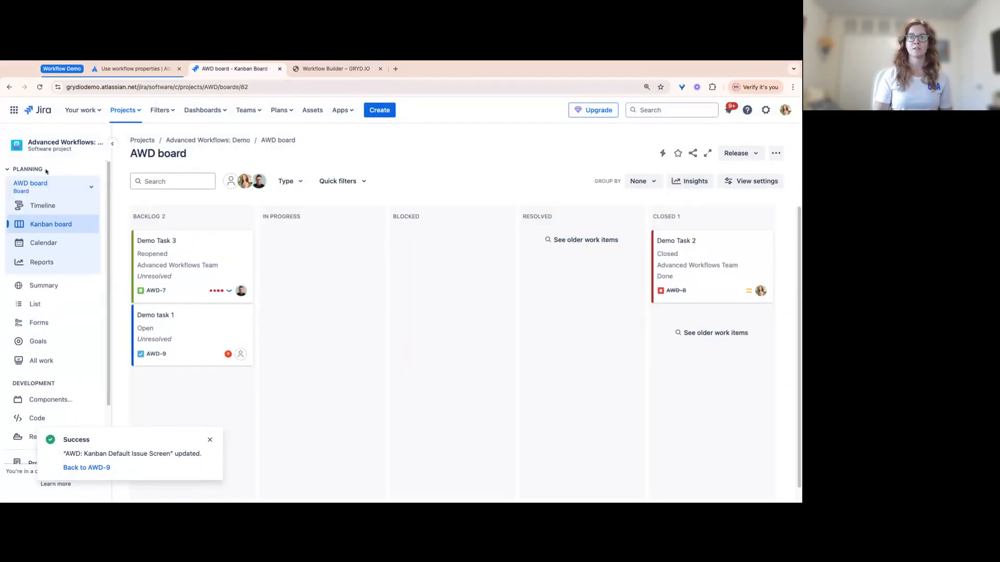
Set Demo task 1's first Team field to Baltimore and its second to Advanced Workflows Team, and close the work item.
left_click(159, 316)
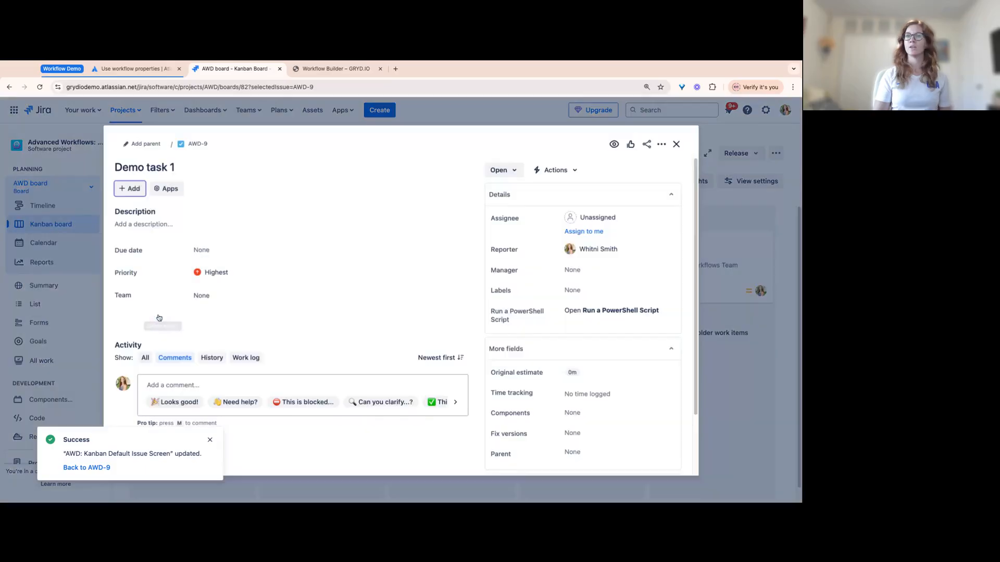
left_click(220, 295)
left_click(218, 318)
left_click(218, 319)
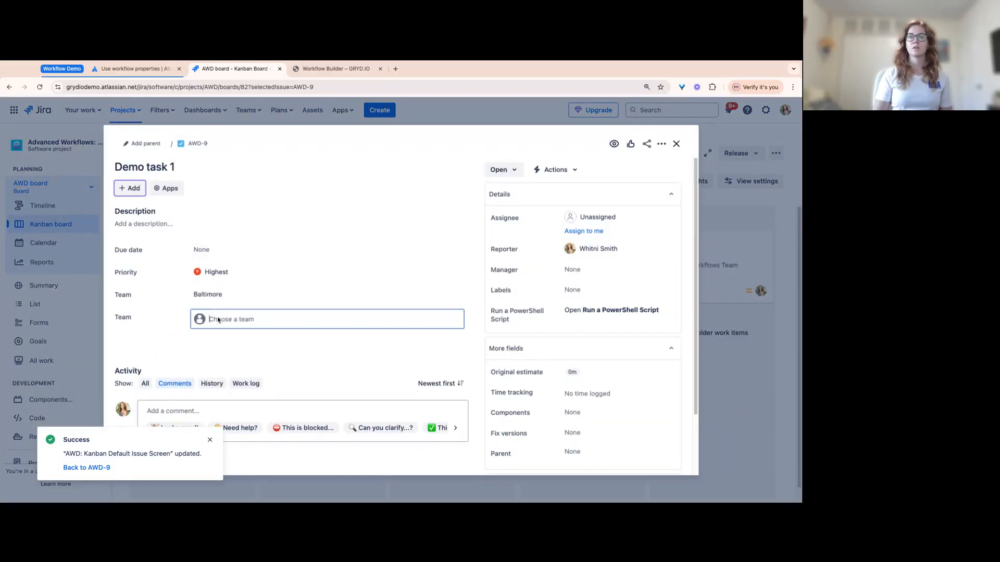
left_click(229, 350)
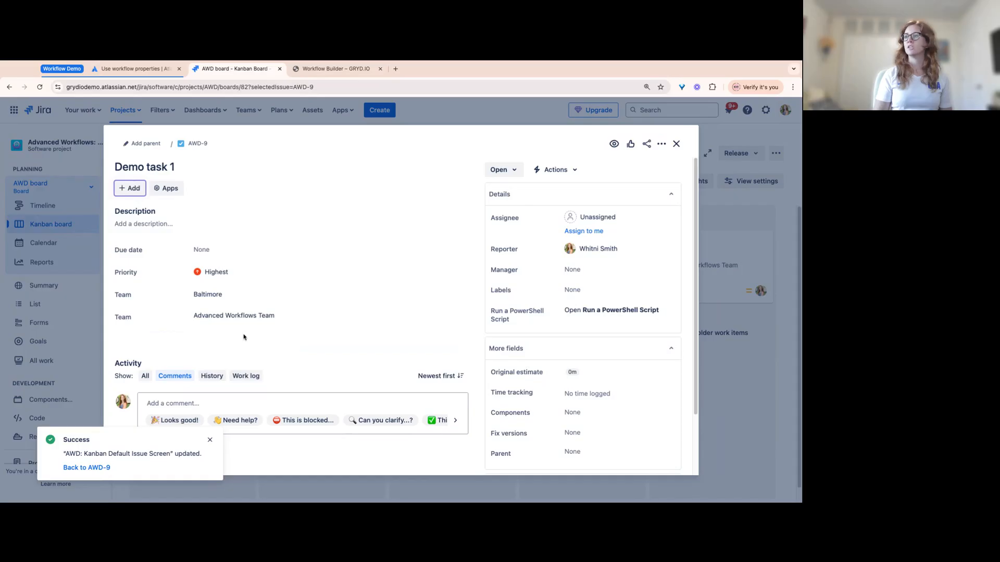
left_click(675, 143)
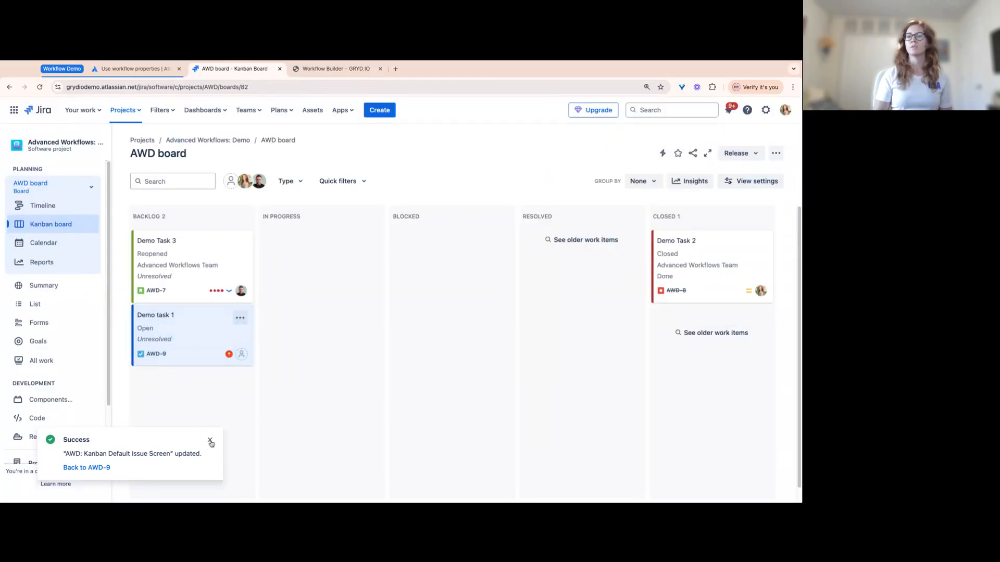
Move Demo task 1 on the board from Backlog to In Progress and on to Blocked.
left_click(210, 440)
left_click_drag(168, 331, 322, 364)
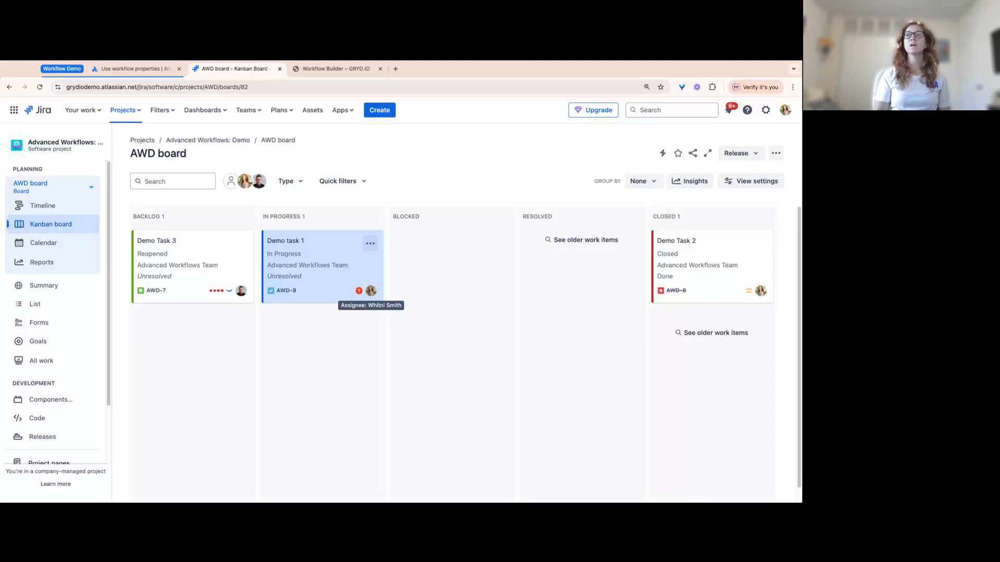
left_click_drag(284, 259, 452, 313)
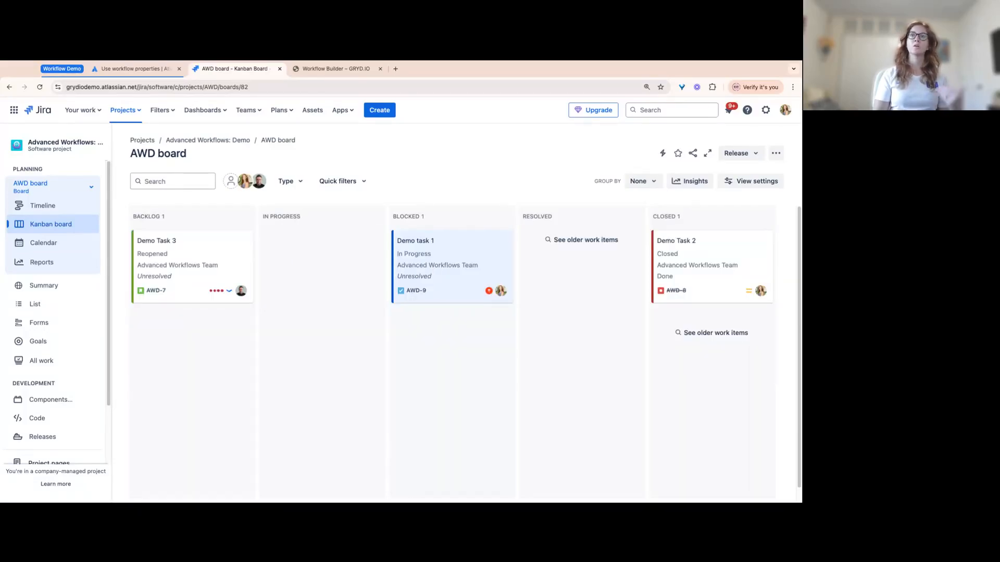
Examine the blocked Demo task 1's status, assignee and automation comment, and return to the board.
left_click(405, 245)
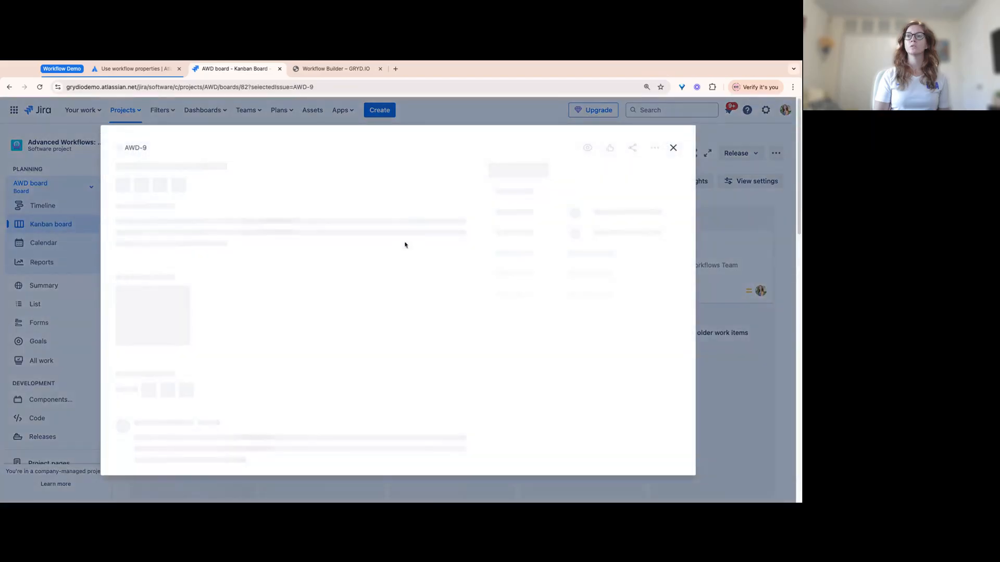
scroll(268, 270, "down", 2)
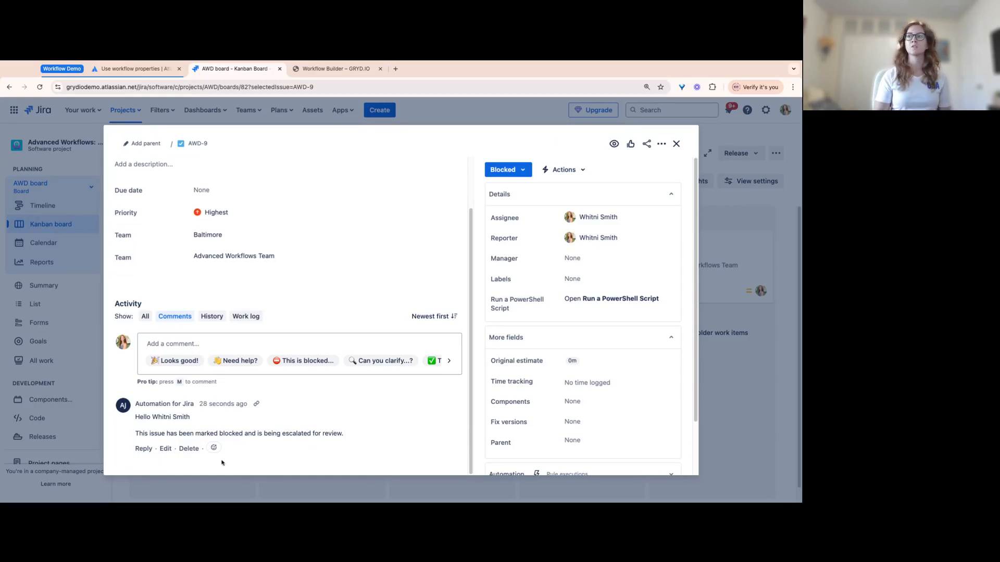
left_click(676, 143)
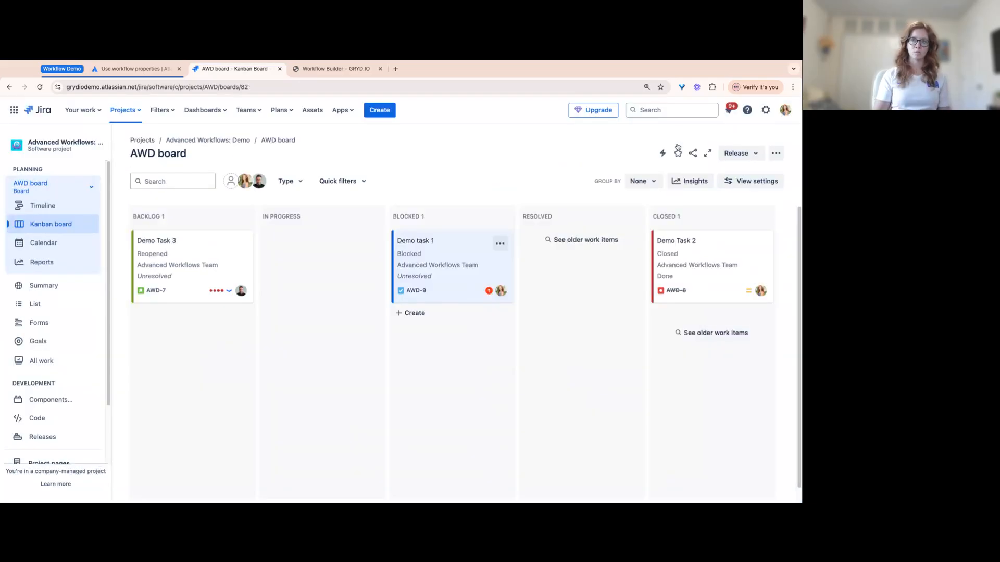